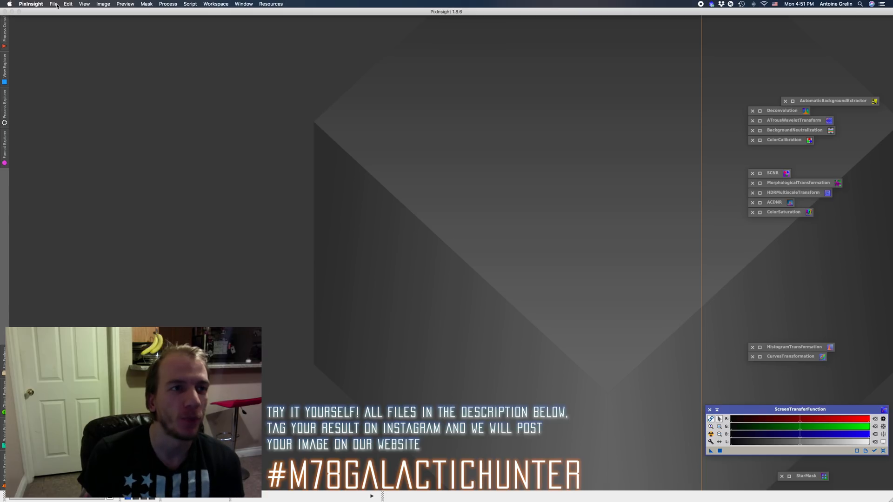
# Step: Open the image file M78 Master with Drizzle.xisf from the Messier 78 1 hour folder
pyautogui.click(60, 14)
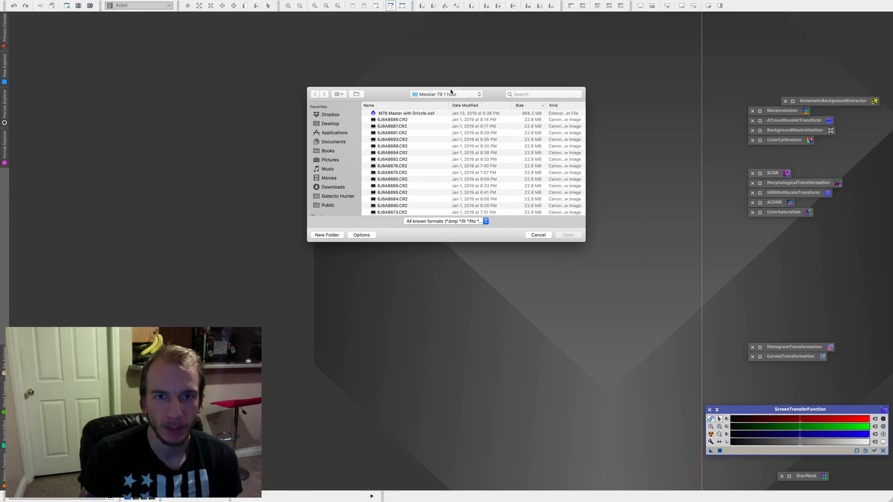
pyautogui.click(409, 113)
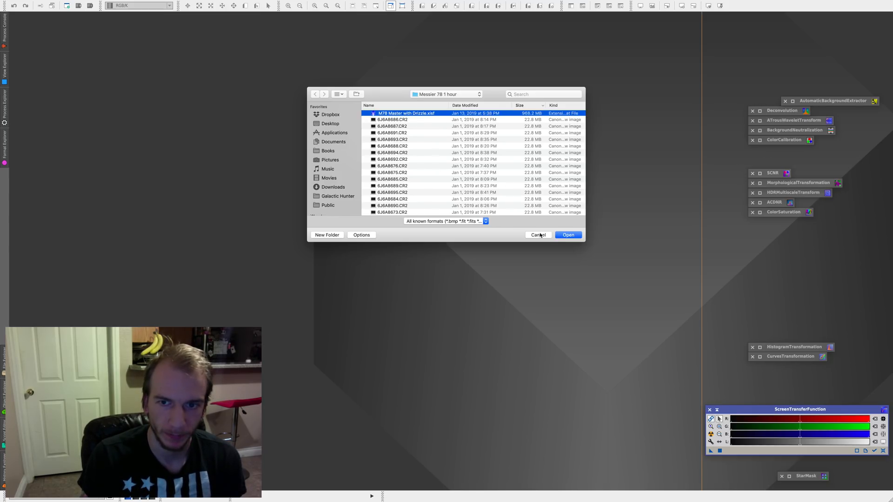
pyautogui.click(567, 235)
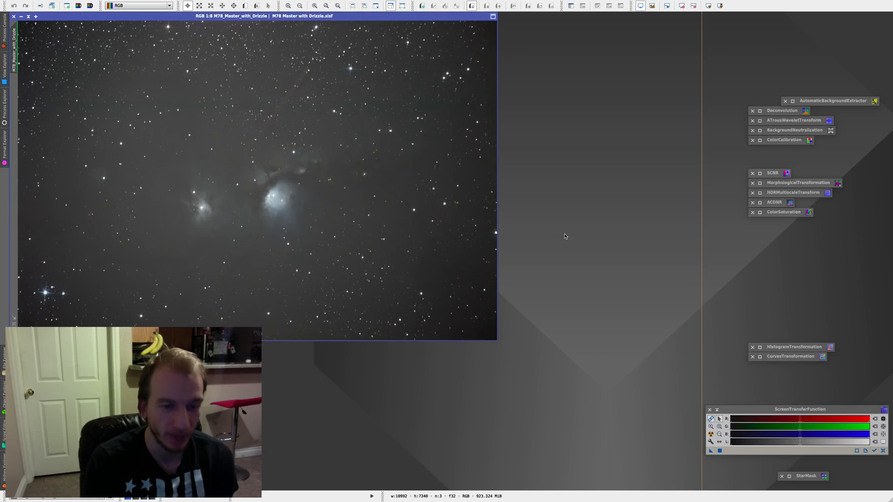
pyautogui.moveTo(718, 84); pyautogui.dragTo(807, 290)
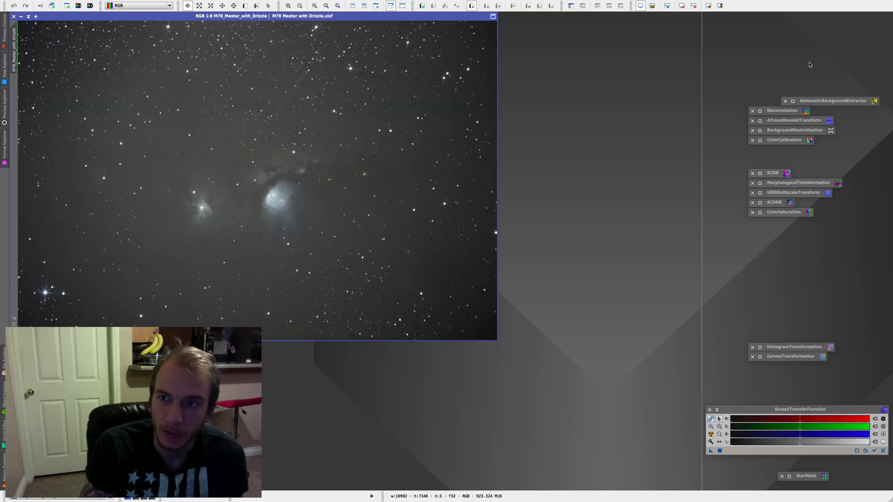
pyautogui.click(807, 100)
pyautogui.moveTo(807, 102); pyautogui.dragTo(809, 102)
pyautogui.click(783, 110)
pyautogui.click(775, 121)
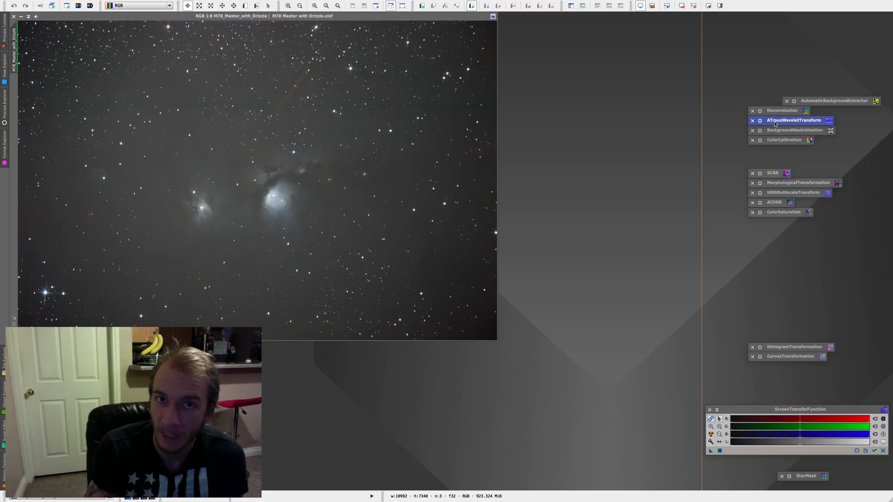
pyautogui.click(784, 157)
pyautogui.click(809, 103)
pyautogui.click(807, 94)
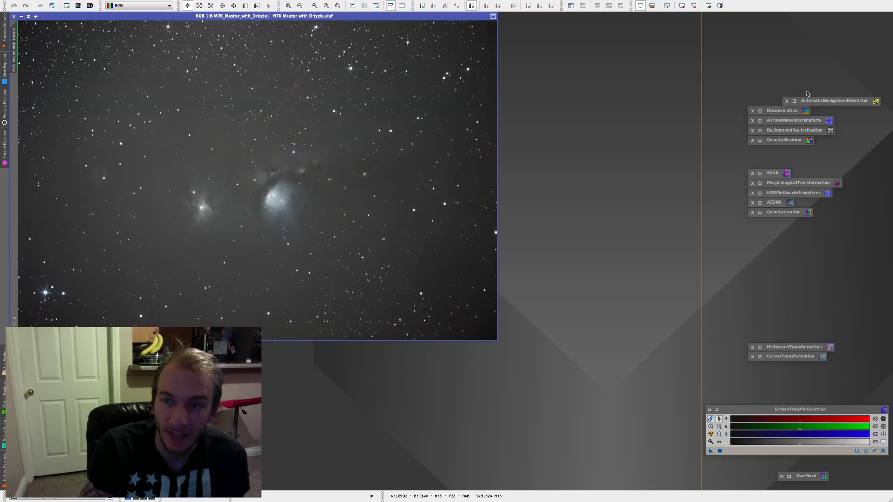
pyautogui.click(5, 106)
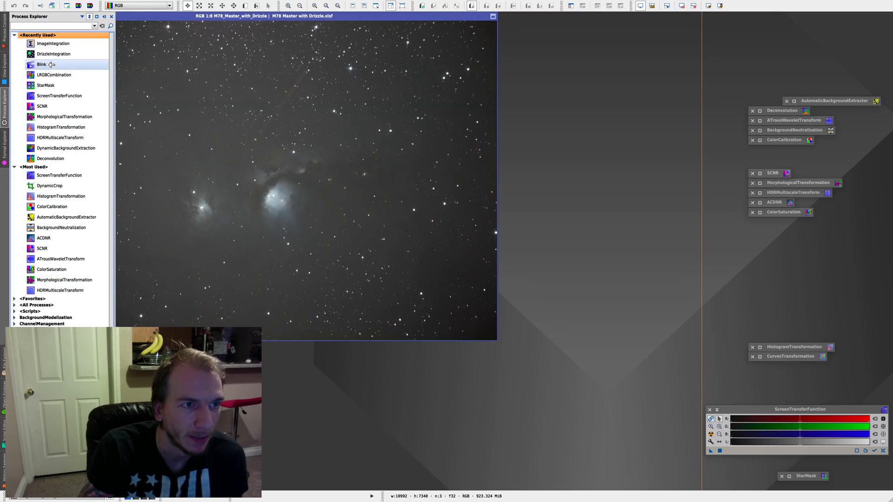
pyautogui.click(14, 299)
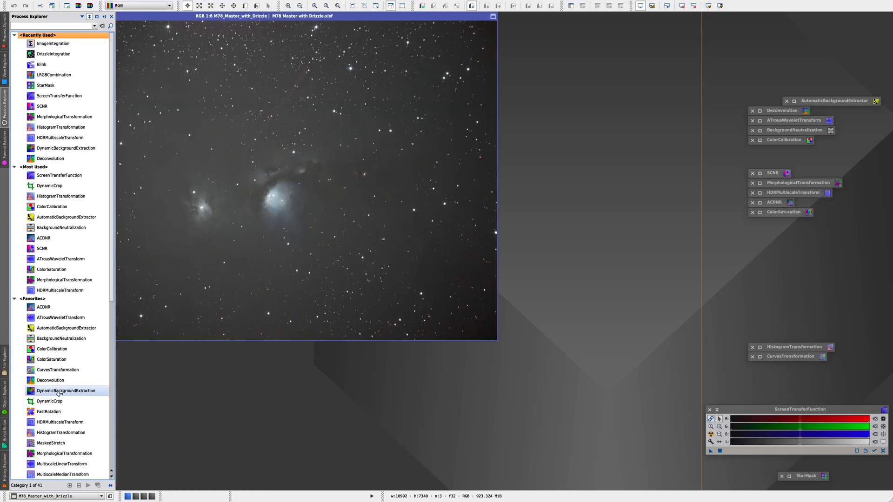
pyautogui.doubleClick(59, 393)
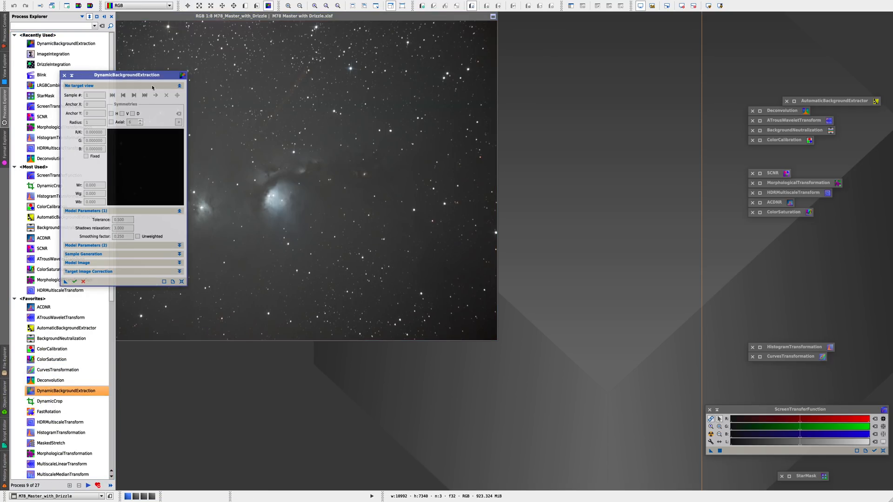
pyautogui.moveTo(516, 90); pyautogui.dragTo(682, 87)
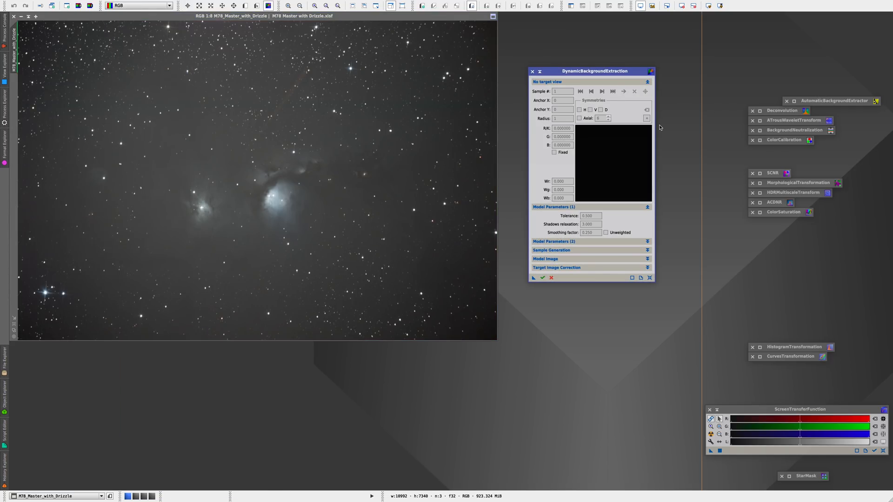
pyautogui.moveTo(607, 73); pyautogui.dragTo(611, 93)
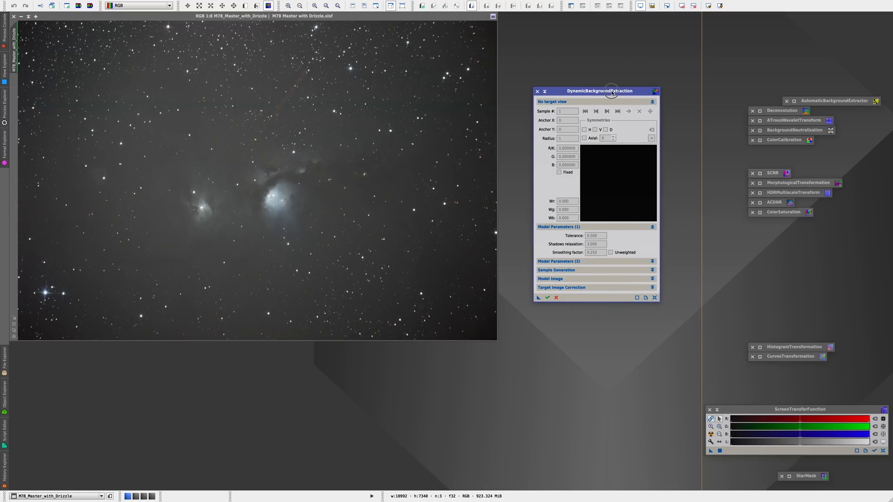
pyautogui.click(545, 92)
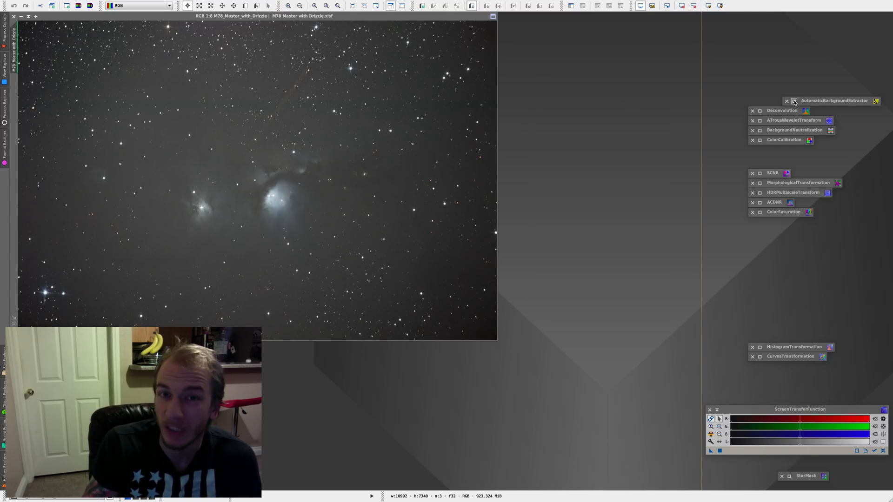
# Step: Examine the nebula and the upper part of the M78 master image at a closer zoom
pyautogui.moveTo(813, 101); pyautogui.dragTo(794, 101)
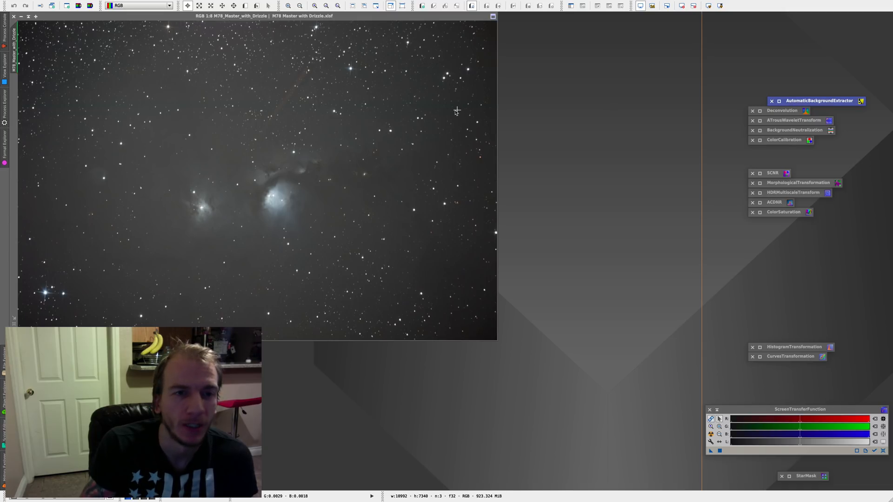
pyautogui.click(199, 148)
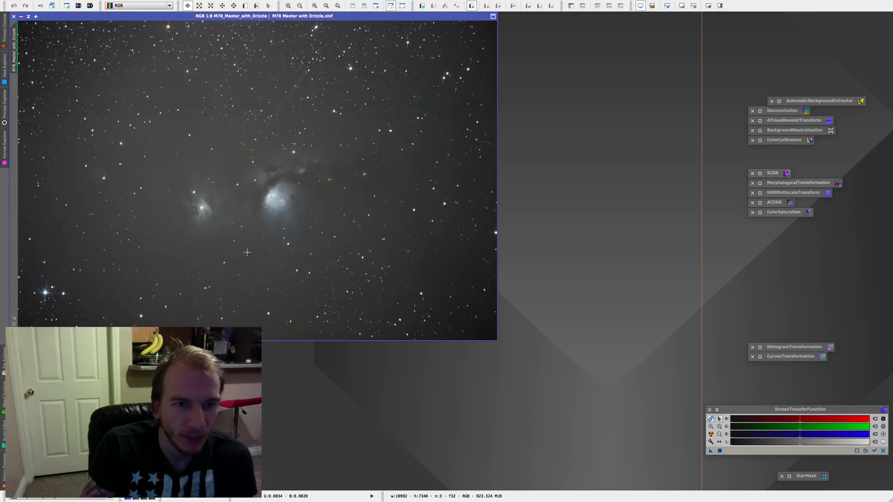
pyautogui.scroll(3, 247, 252)
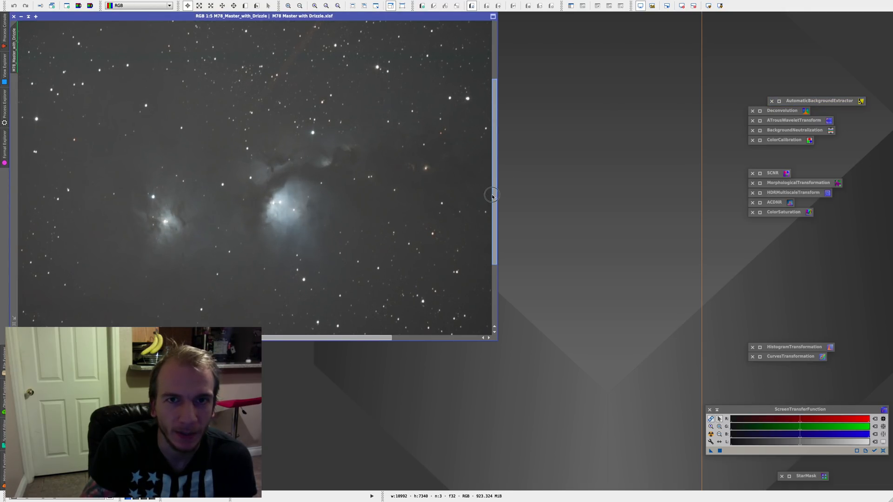
pyautogui.moveTo(491, 195); pyautogui.dragTo(492, 137)
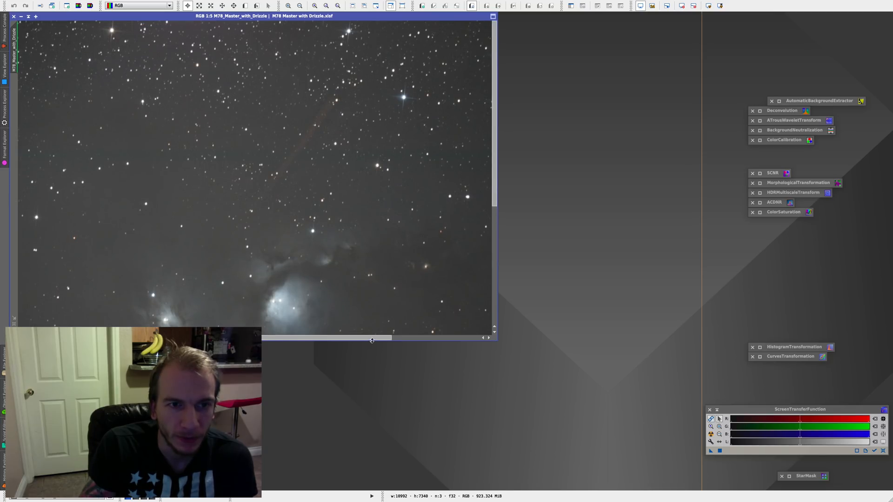
pyautogui.moveTo(372, 341); pyautogui.dragTo(483, 333)
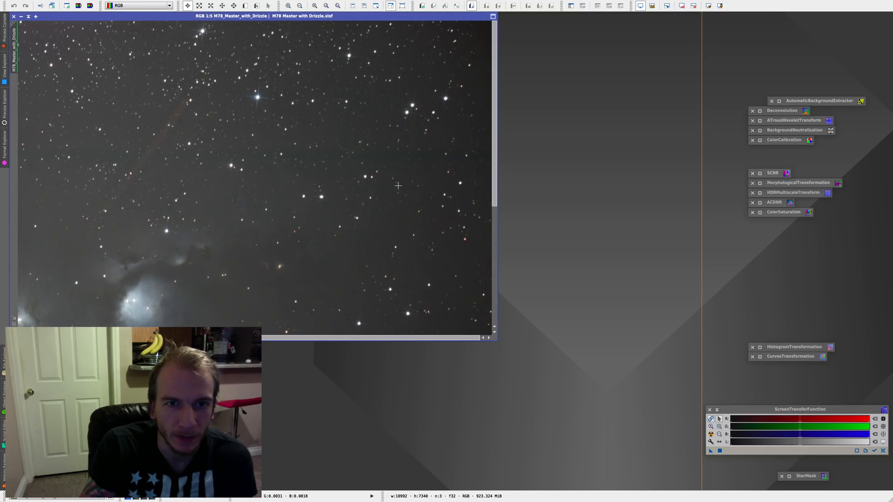
pyautogui.scroll(-2, 398, 185)
pyautogui.scroll(-1, 388, 198)
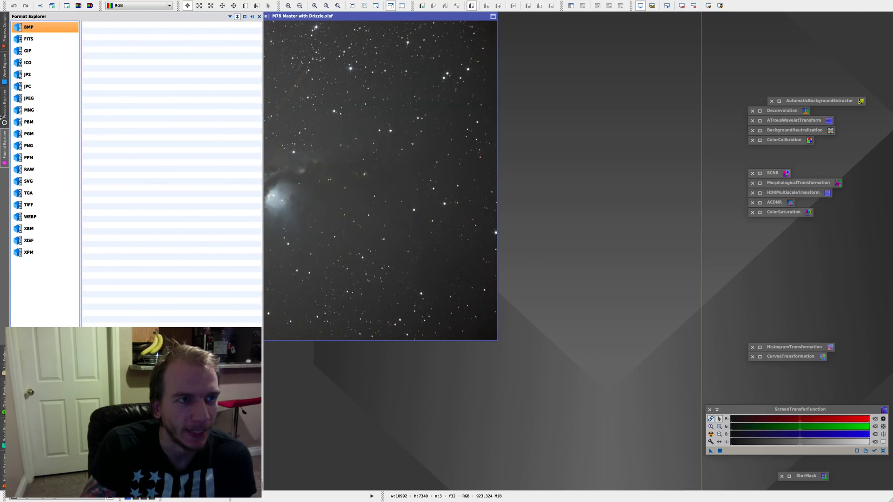
pyautogui.moveTo(4, 116)
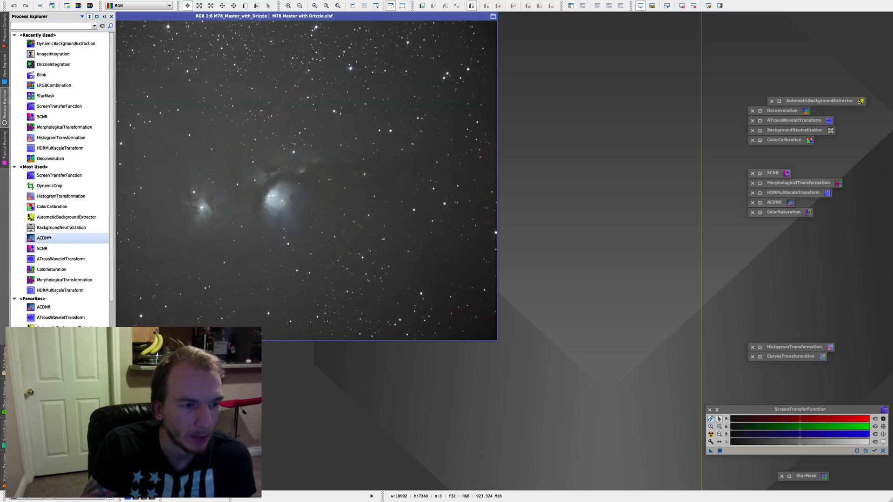
pyautogui.scroll(-1, 61, 179)
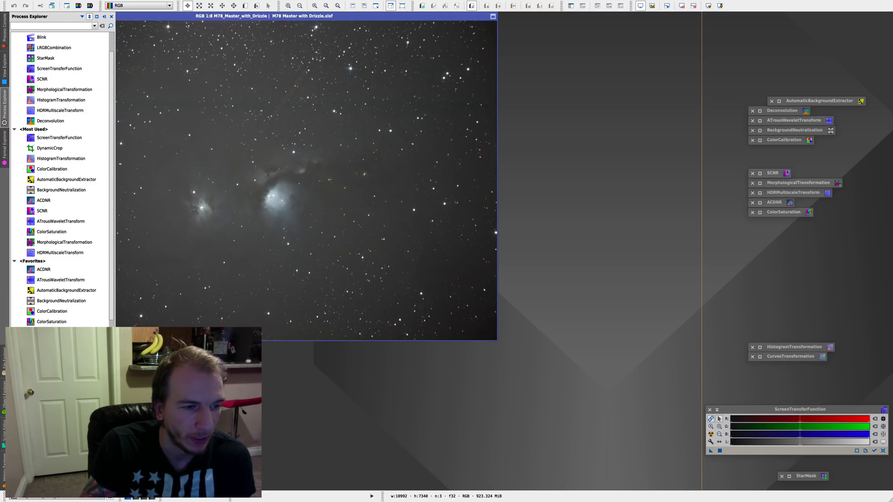
pyautogui.scroll(-2, 61, 179)
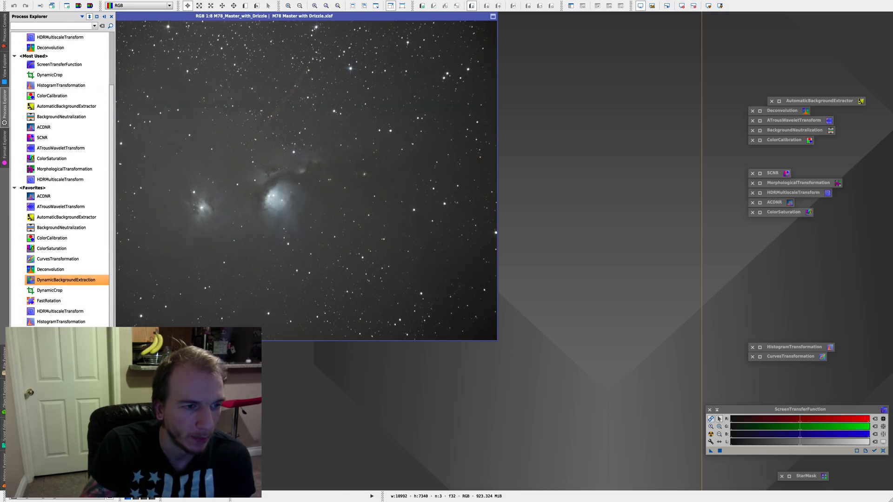
pyautogui.doubleClick(51, 291)
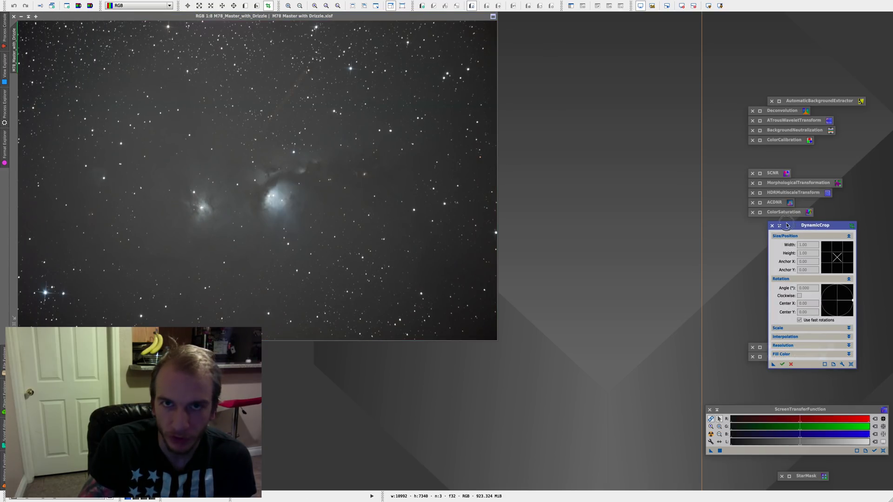
pyautogui.moveTo(787, 226); pyautogui.dragTo(577, 120)
pyautogui.moveTo(479, 28); pyautogui.dragTo(35, 324)
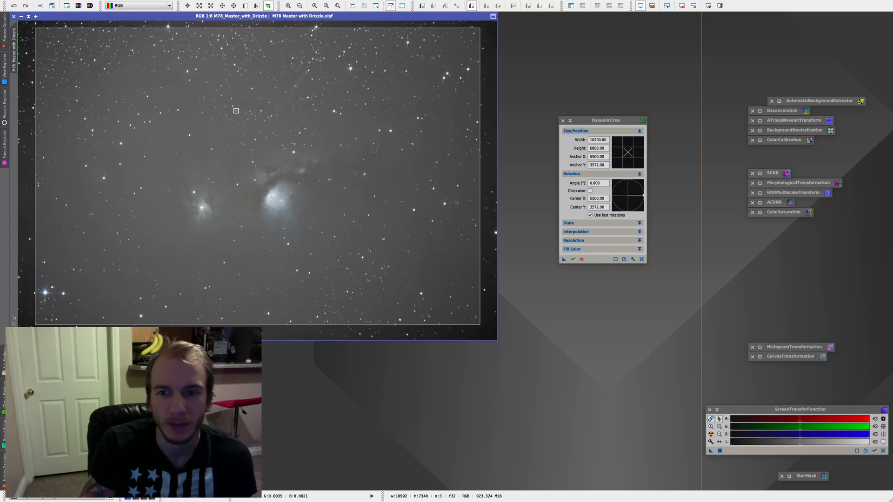
pyautogui.click(582, 259)
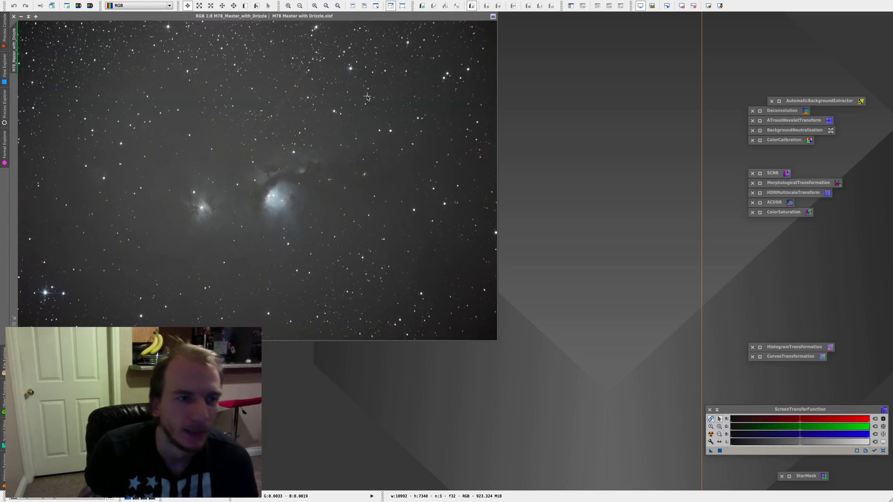
# Step: Run AutomaticBackgroundExtractor on the M78 master image with the target image correction set to Division
pyautogui.click(779, 102)
pyautogui.moveTo(621, 93); pyautogui.dragTo(642, 65)
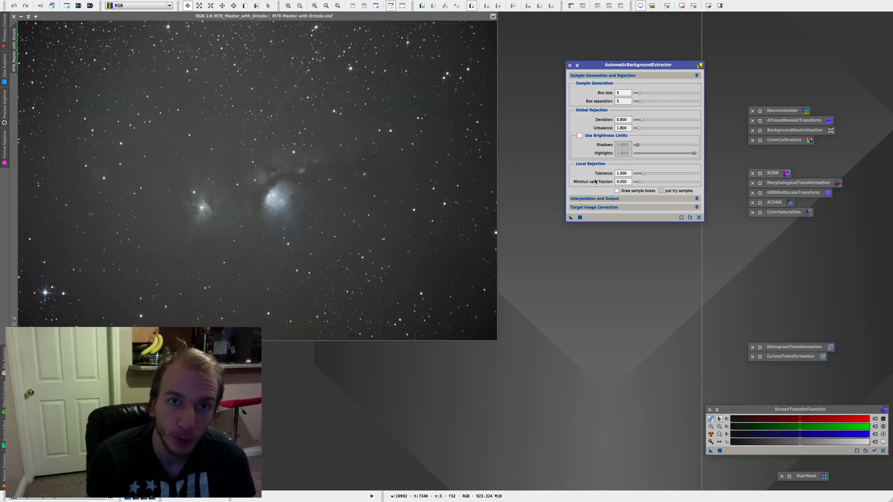
pyautogui.moveTo(595, 181)
pyautogui.click(598, 207)
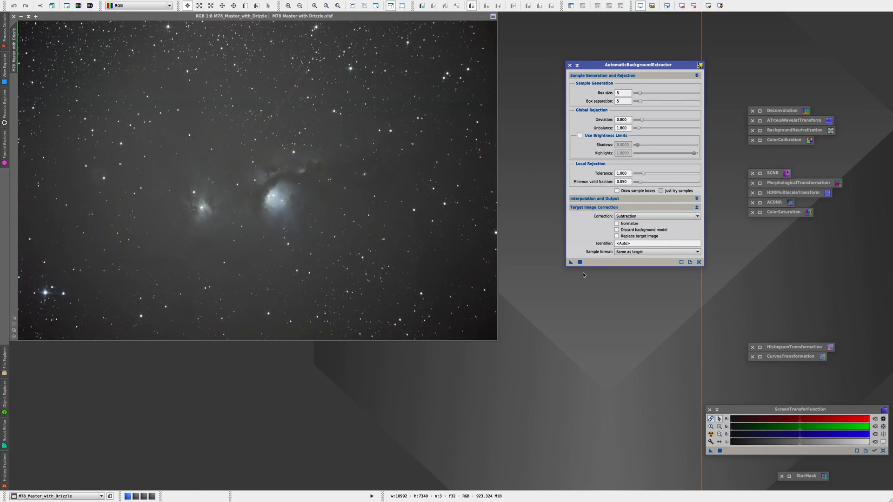
pyautogui.click(633, 216)
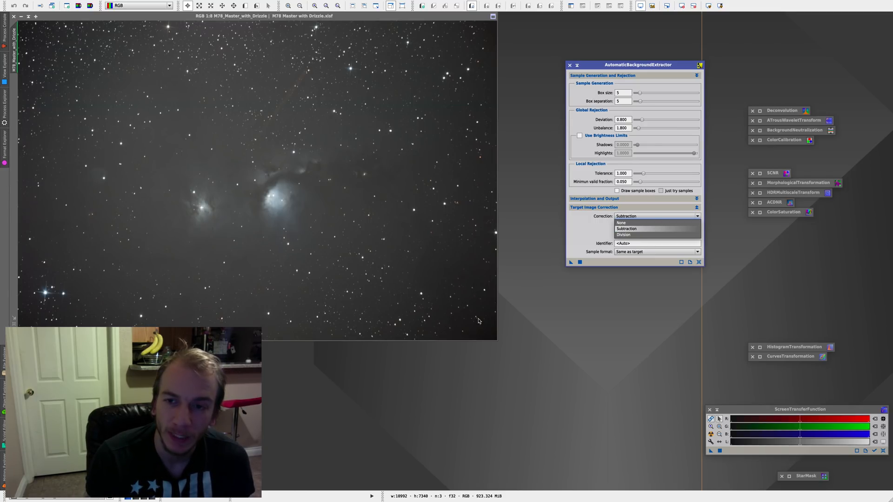
pyautogui.click(623, 235)
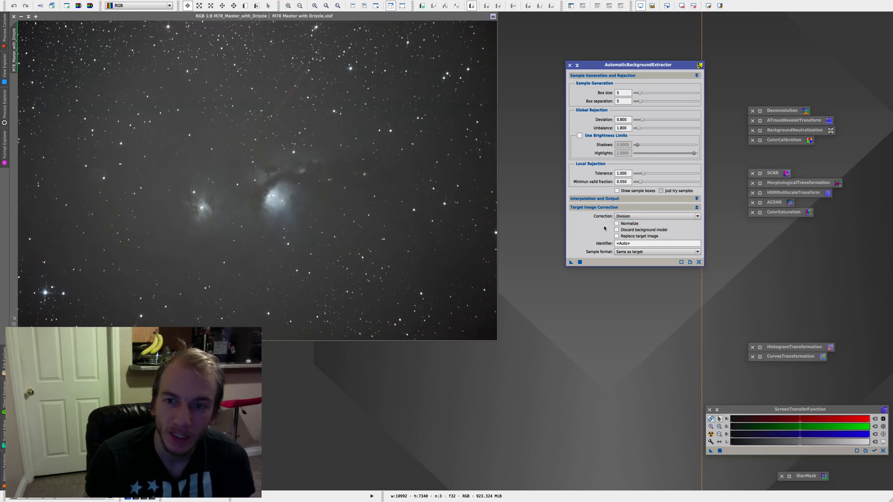
pyautogui.moveTo(571, 262); pyautogui.dragTo(182, 184)
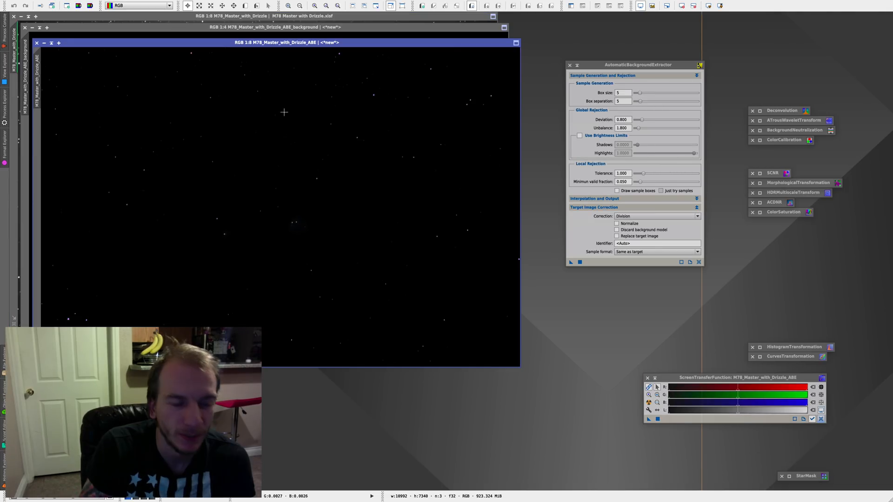
# Step: Auto-stretch the display of the background-corrected image and of the extracted background model, and close the background model
pyautogui.click(649, 403)
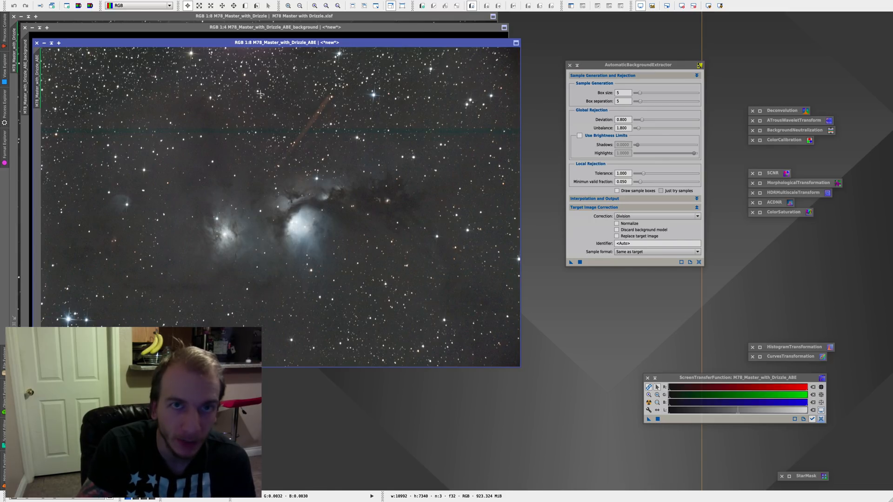
pyautogui.moveTo(244, 43); pyautogui.dragTo(447, 78)
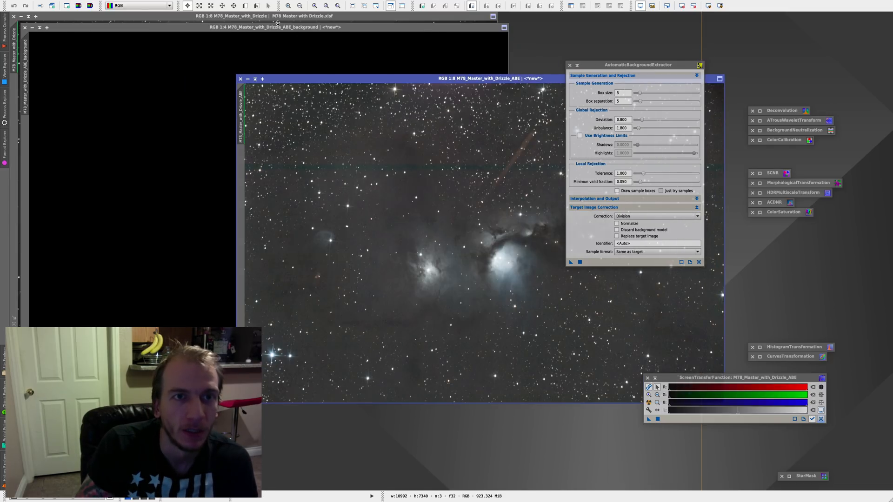
pyautogui.click(279, 28)
pyautogui.click(649, 403)
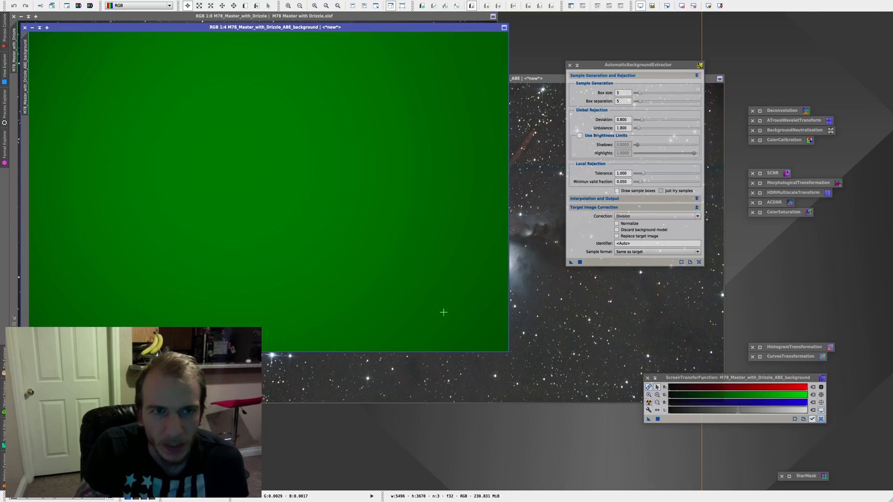
pyautogui.click(24, 28)
# Step: Arrange the background-corrected image beside the original M78 master for comparison, with the AutomaticBackgroundExtractor dialog moved aside
pyautogui.click(460, 61)
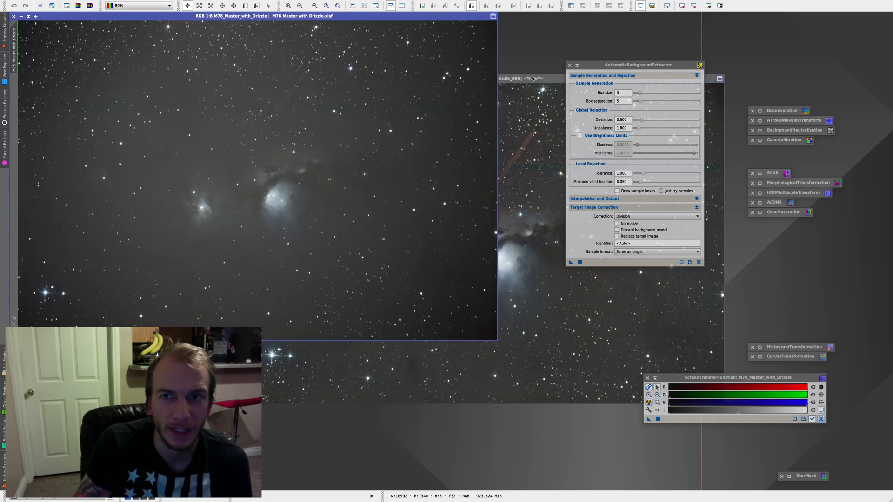
pyautogui.moveTo(612, 63); pyautogui.dragTo(741, 61)
pyautogui.moveTo(529, 79); pyautogui.dragTo(319, 196)
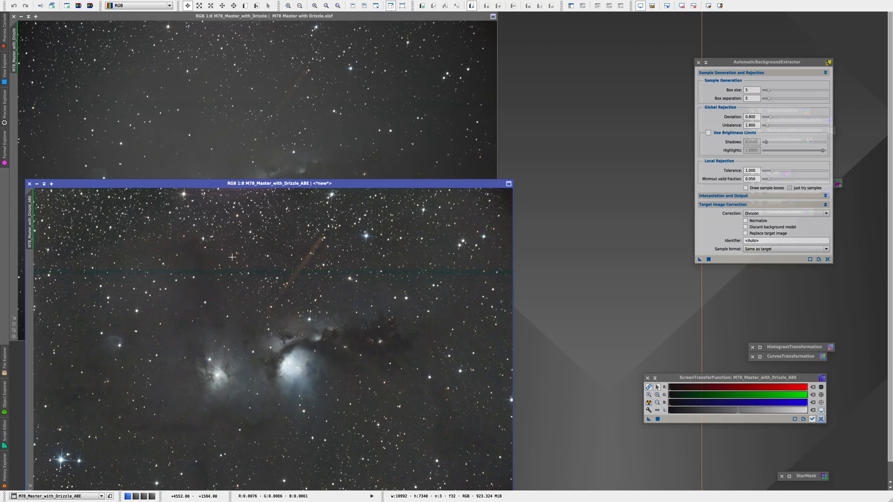
pyautogui.moveTo(293, 184); pyautogui.dragTo(636, 68)
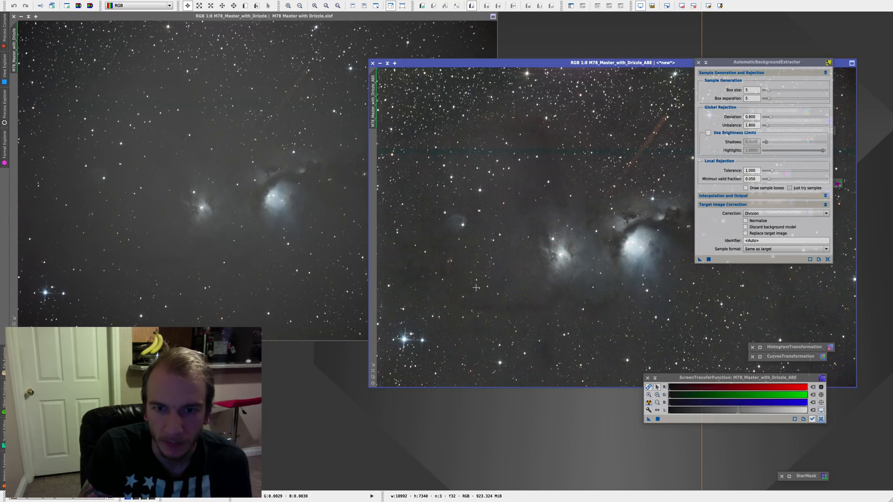
# Step: Run AutomaticBackgroundExtractor again on the already background-corrected M78 image, with the target image correction set to Subtraction
pyautogui.moveTo(607, 65); pyautogui.dragTo(479, 94)
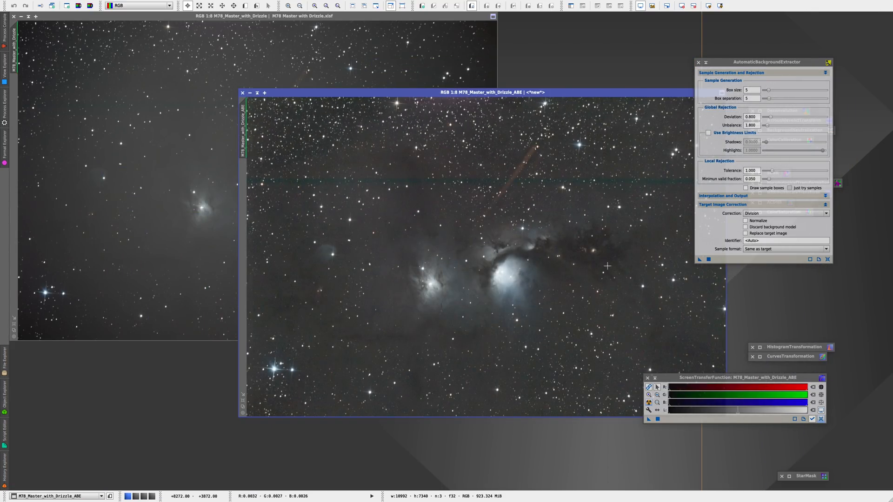
pyautogui.moveTo(479, 92); pyautogui.dragTo(658, 165)
pyautogui.moveTo(536, 167); pyautogui.dragTo(143, 60)
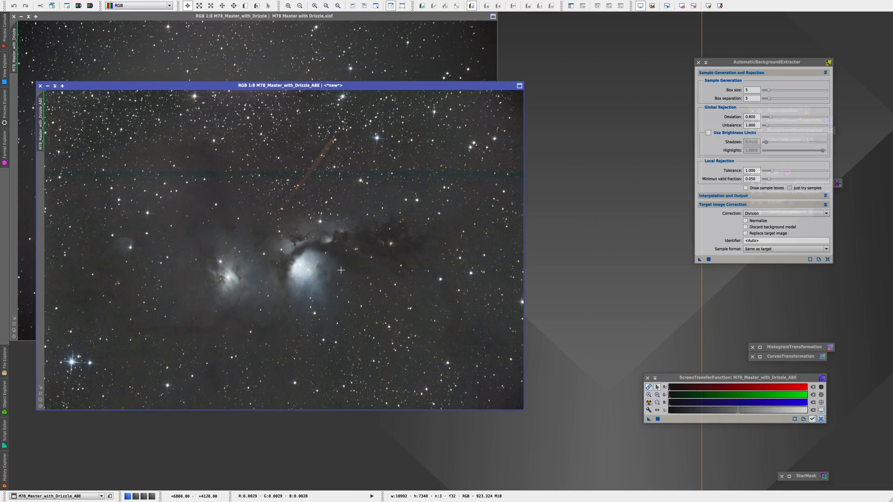
pyautogui.click(763, 213)
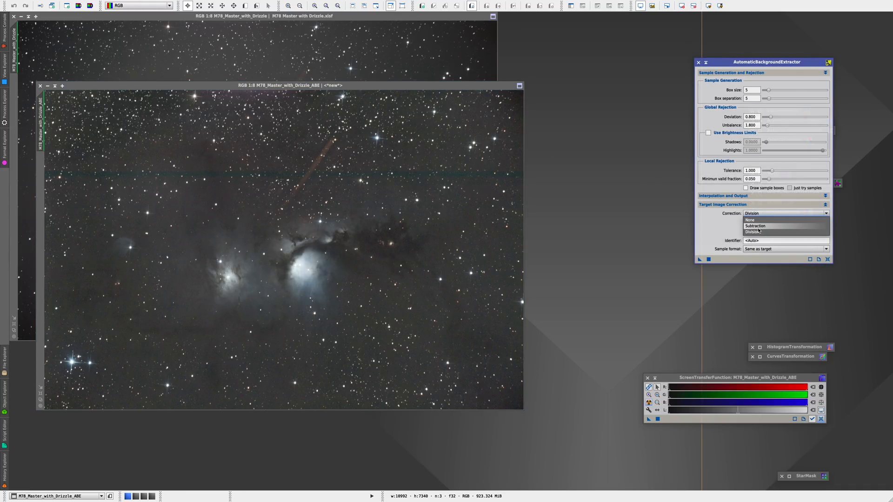
pyautogui.click(757, 226)
pyautogui.moveTo(700, 260); pyautogui.dragTo(326, 205)
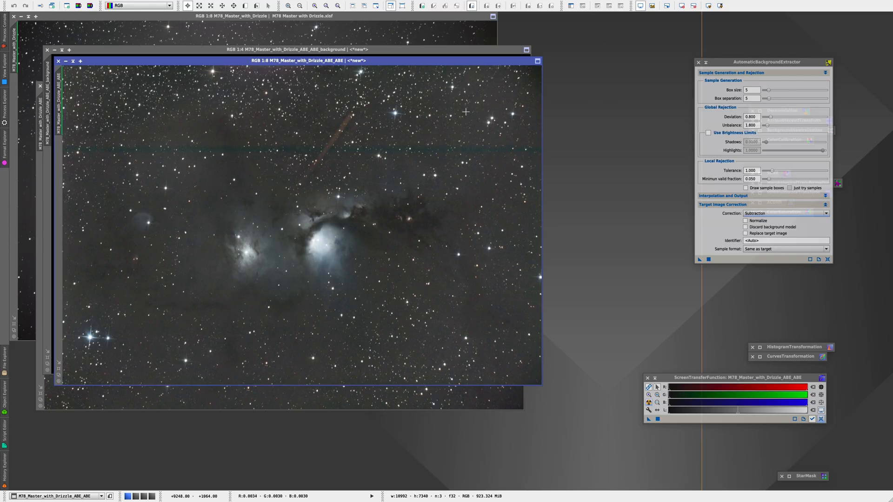
# Step: Auto-stretch the display of the new background model and move it and the newly corrected image aside
pyautogui.moveTo(292, 60); pyautogui.dragTo(538, 90)
pyautogui.click(218, 67)
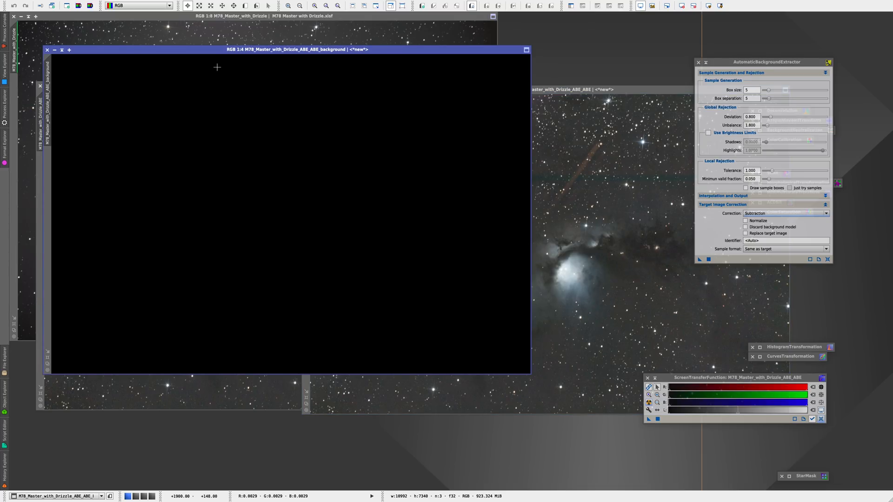
pyautogui.click(649, 402)
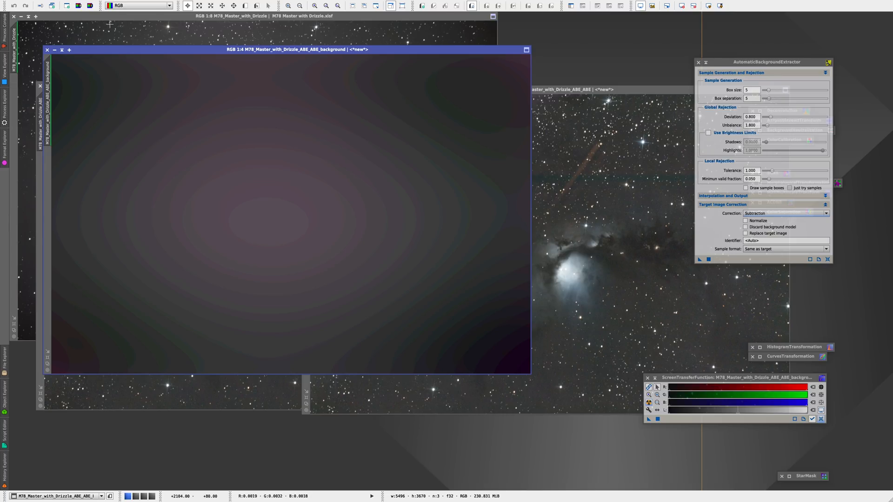
pyautogui.moveTo(88, 49); pyautogui.dragTo(416, 34)
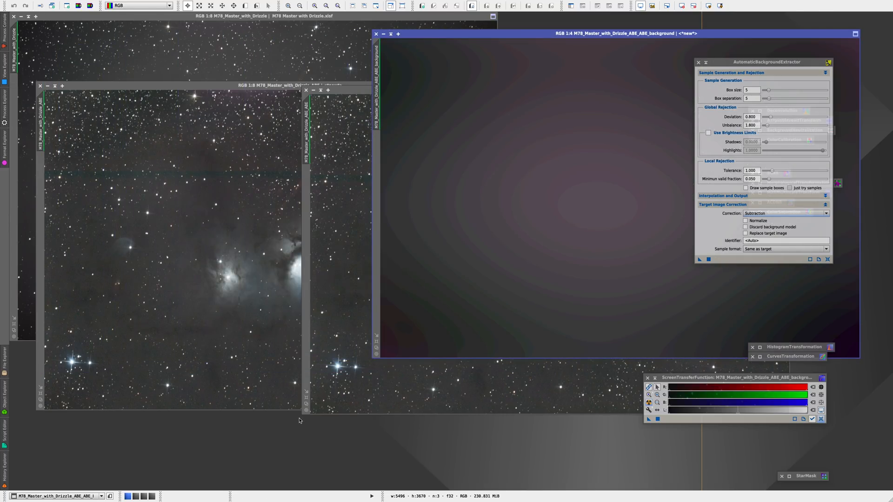
# Step: Compare the original M78 master with the subtraction-corrected image, and close the original master
pyautogui.click(27, 243)
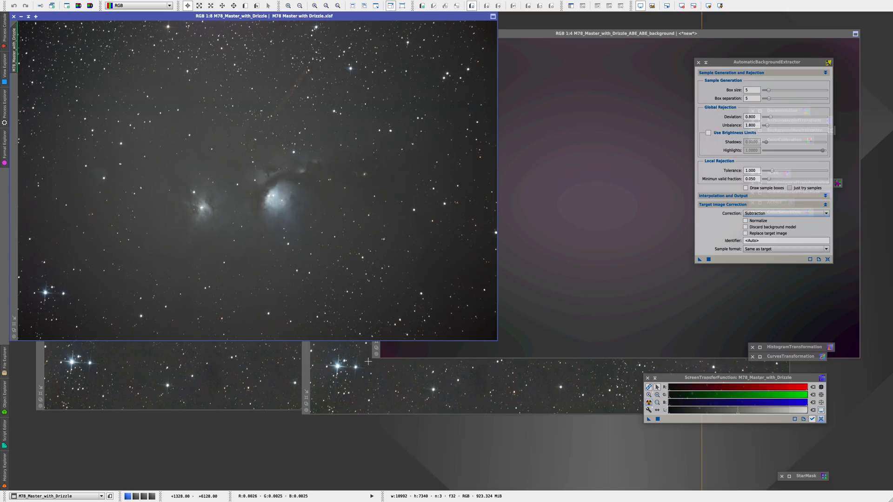
pyautogui.click(371, 375)
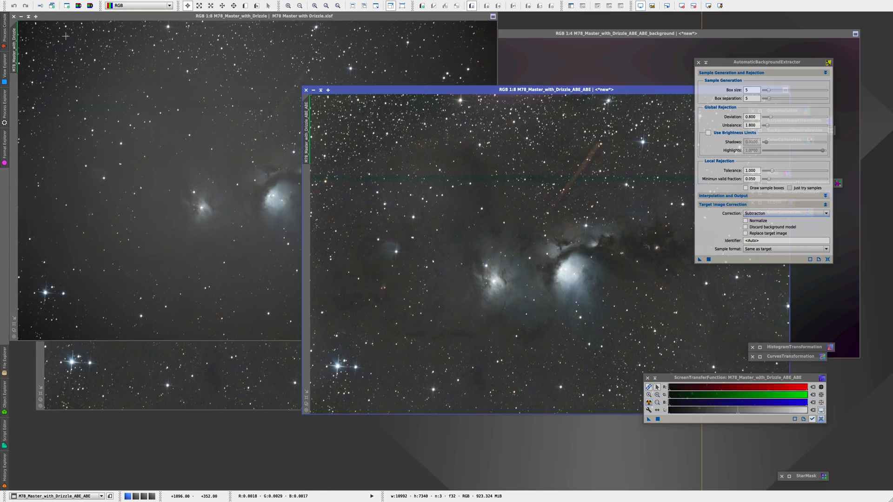
pyautogui.click(15, 17)
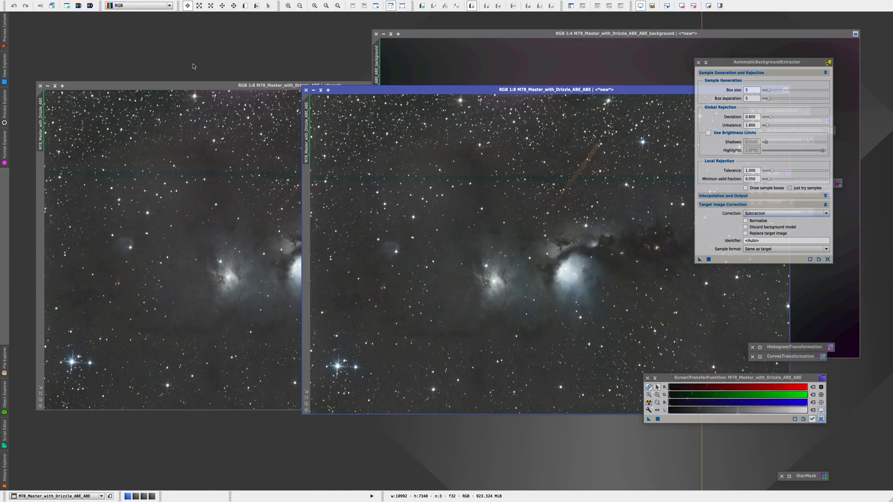
# Step: Compare the division-corrected and subtraction-corrected images, close the division-corrected one, and put the other in its place
pyautogui.moveTo(201, 88); pyautogui.dragTo(175, 18)
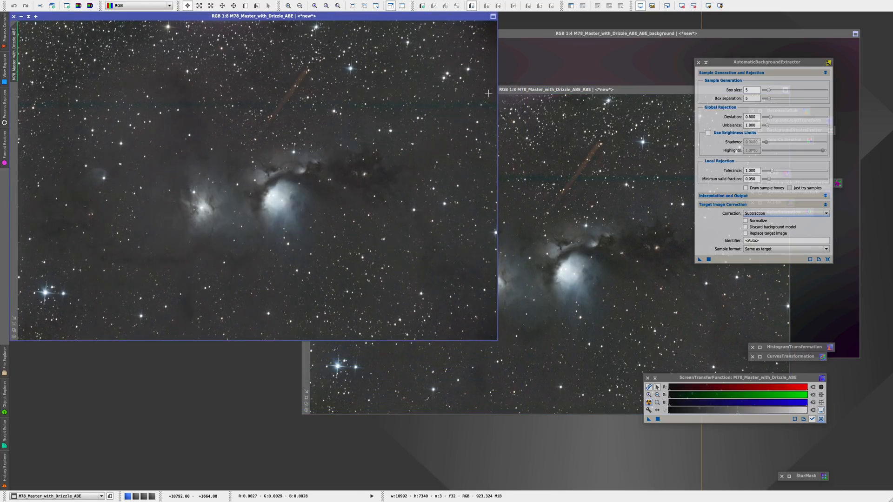
pyautogui.moveTo(528, 93); pyautogui.dragTo(430, 164)
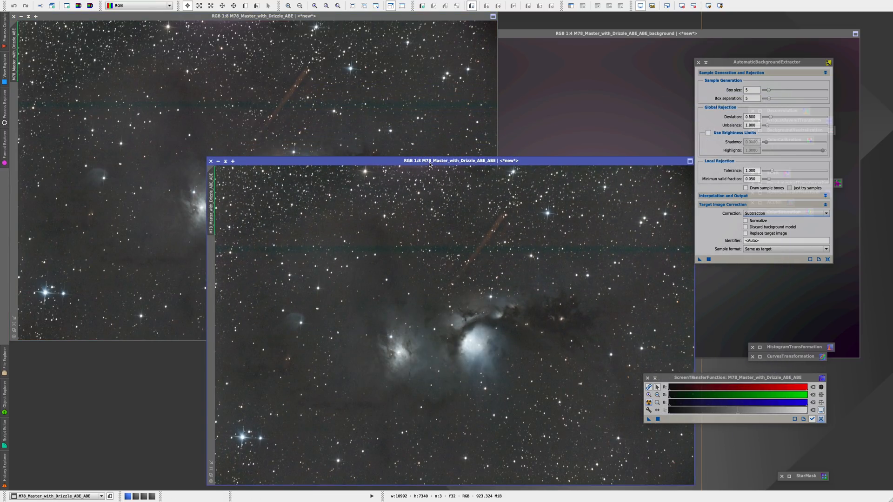
pyautogui.moveTo(427, 164); pyautogui.dragTo(401, 125)
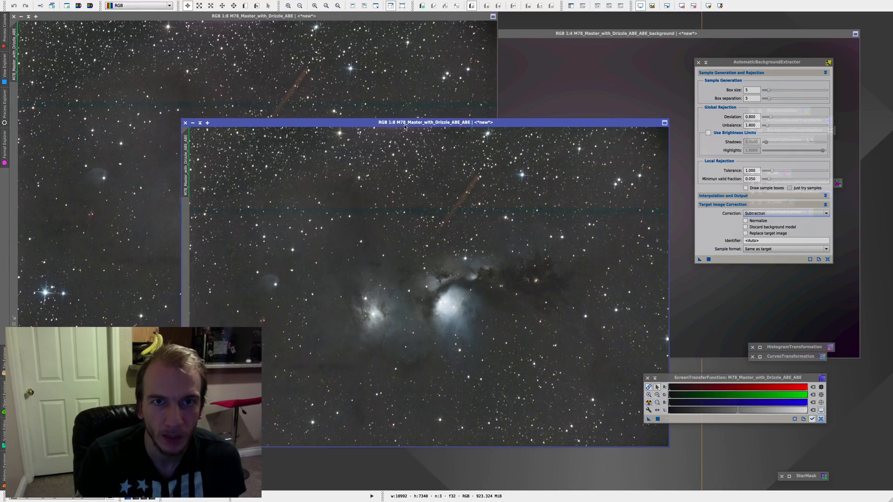
pyautogui.click(145, 237)
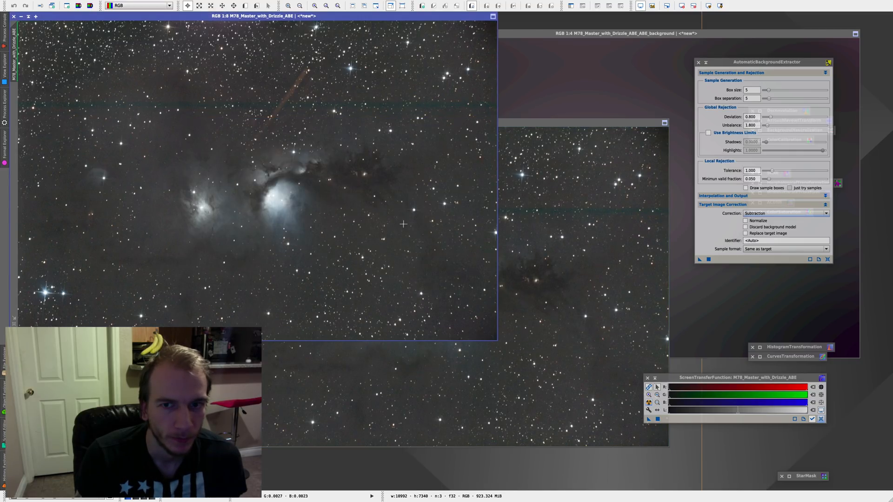
pyautogui.click(551, 215)
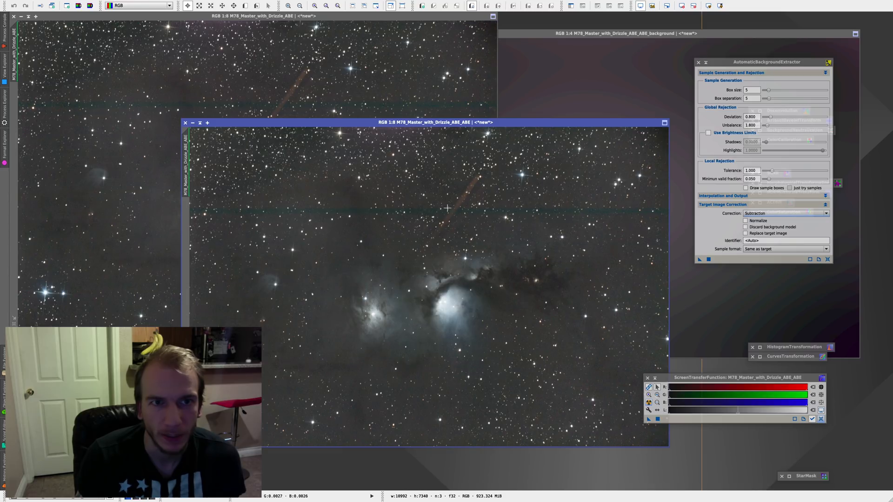
pyautogui.click(14, 17)
pyautogui.moveTo(371, 123); pyautogui.dragTo(203, 20)
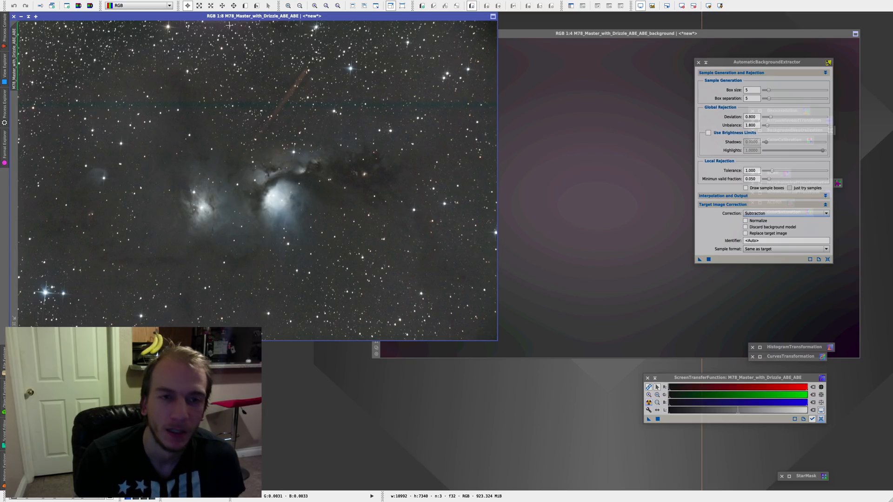
# Step: Put away the AutomaticBackgroundExtractor dialog and the background model, and open Deconvolution beside the image
pyautogui.click(706, 63)
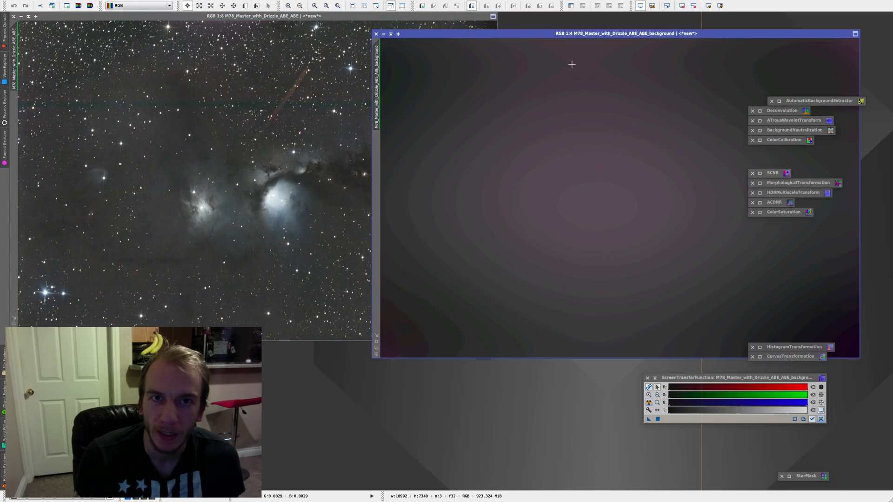
pyautogui.click(383, 33)
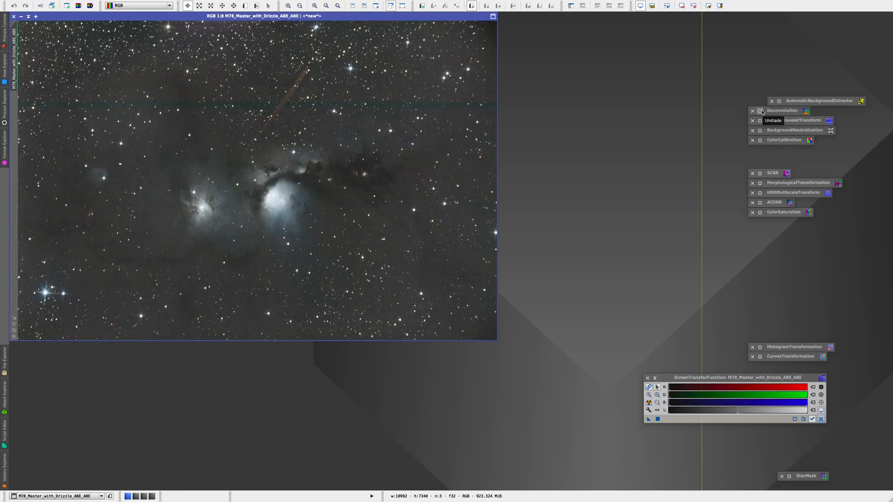
pyautogui.click(760, 111)
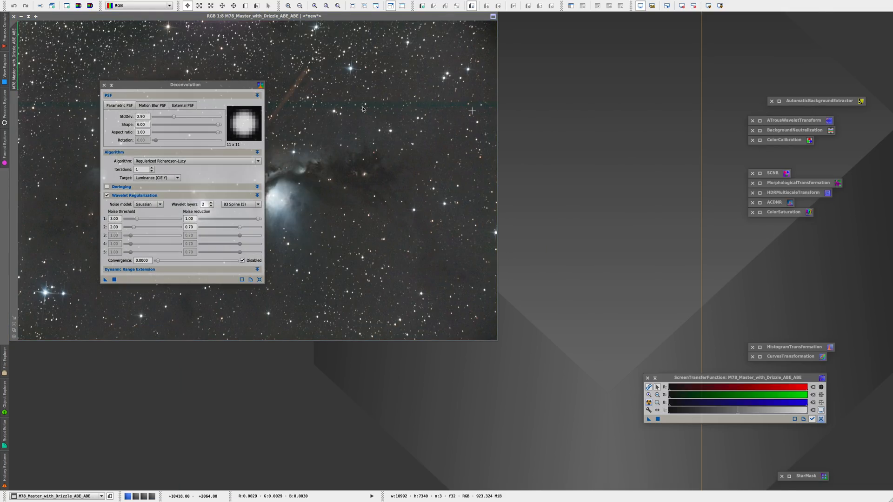
pyautogui.moveTo(166, 87); pyautogui.dragTo(648, 72)
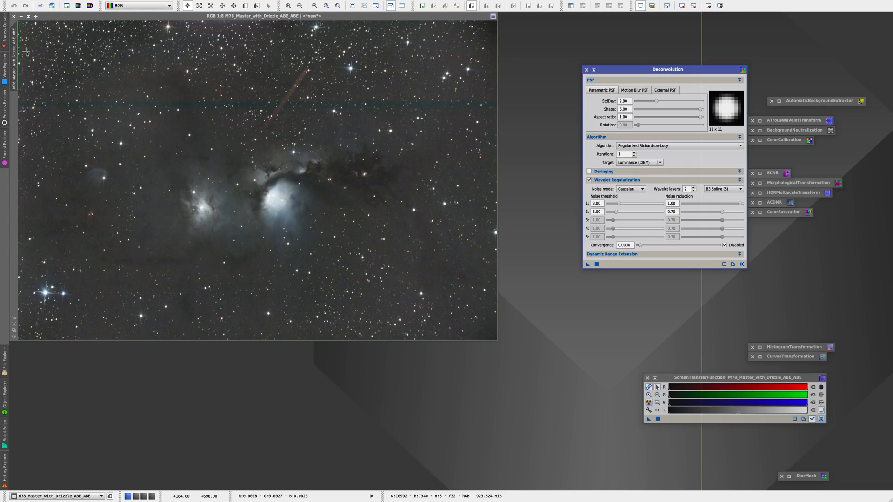
# Step: Duplicate the subtraction-corrected image, place the clone over it, and reset the clone's screen stretch
pyautogui.click(430, 120)
pyautogui.moveTo(430, 121); pyautogui.dragTo(530, 102)
pyautogui.moveTo(863, 79)
pyautogui.mouseDown()
pyautogui.moveTo(475, 77)
pyautogui.moveTo(370, 62)
pyautogui.moveTo(379, 79)
pyautogui.mouseUp()
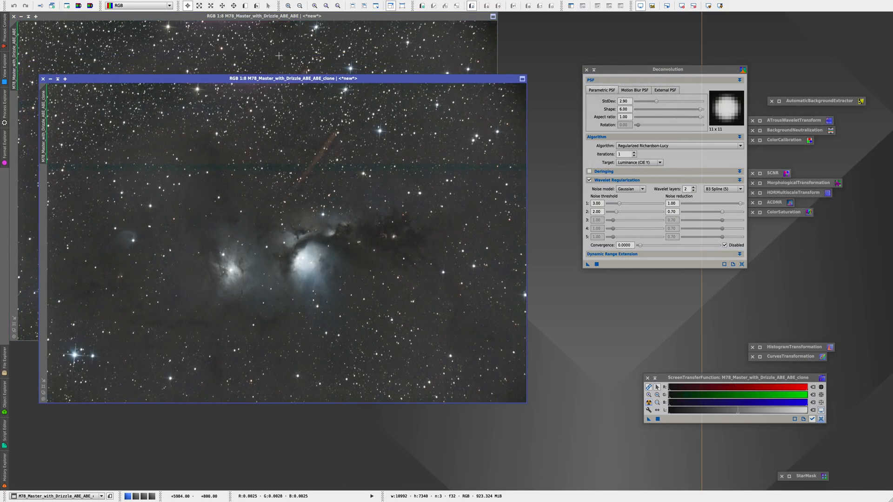
pyautogui.click(821, 419)
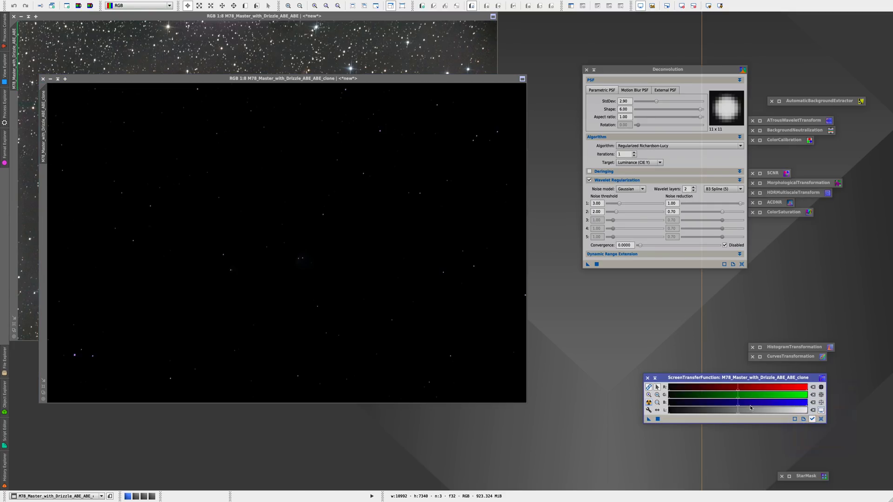
# Step: Open HistogramTransformation with an enlarged real-time preview of the clone at Maximum quality
pyautogui.click(760, 349)
pyautogui.moveTo(171, 203); pyautogui.dragTo(755, 201)
pyautogui.click(682, 419)
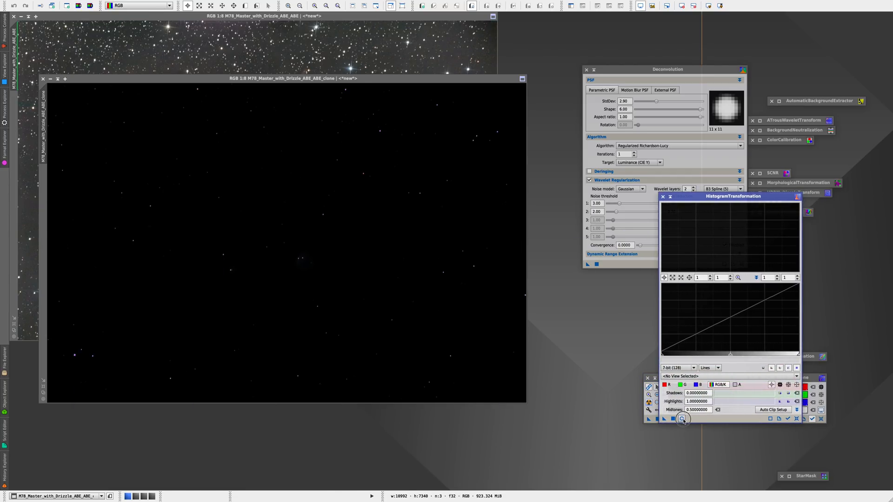
pyautogui.click(203, 225)
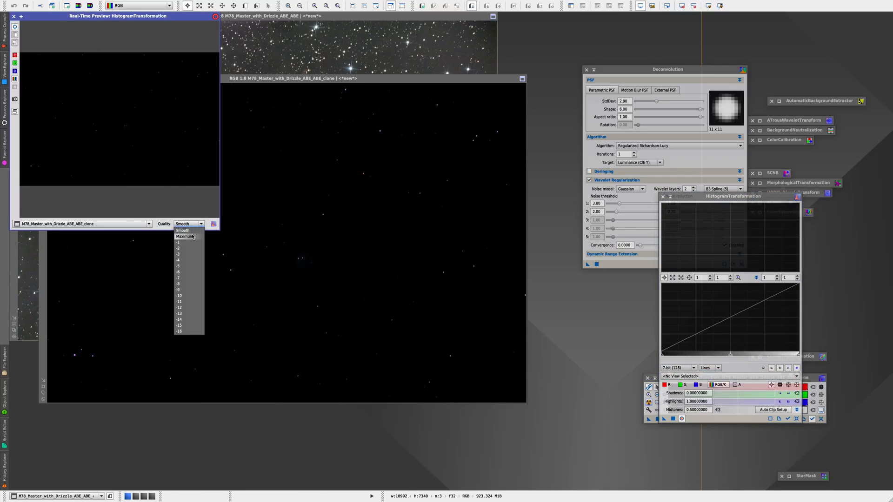
pyautogui.click(196, 228)
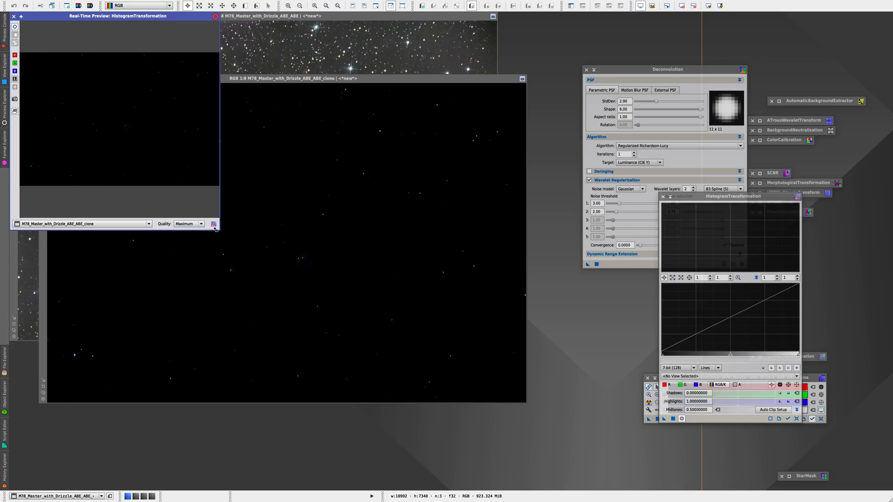
pyautogui.moveTo(219, 229); pyautogui.dragTo(565, 403)
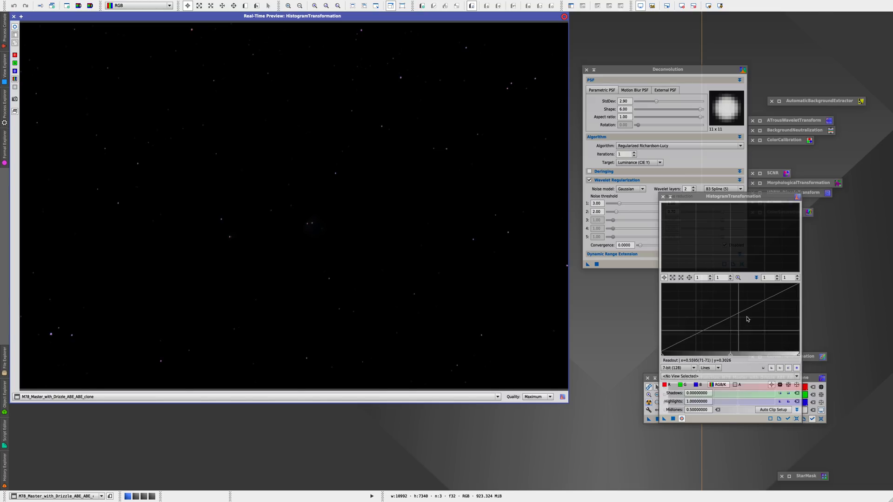
# Step: Lower the HistogramTransformation midtones to about 0.0151 to brighten the clone in the preview
pyautogui.moveTo(732, 356); pyautogui.dragTo(683, 352)
pyautogui.scroll(12, 676, 344)
pyautogui.scroll(-9, 676, 344)
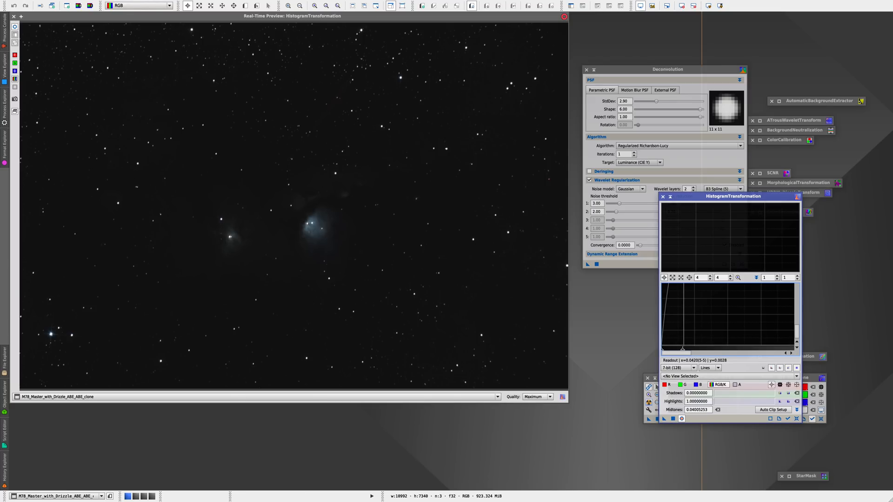
pyautogui.moveTo(680, 350); pyautogui.dragTo(673, 349)
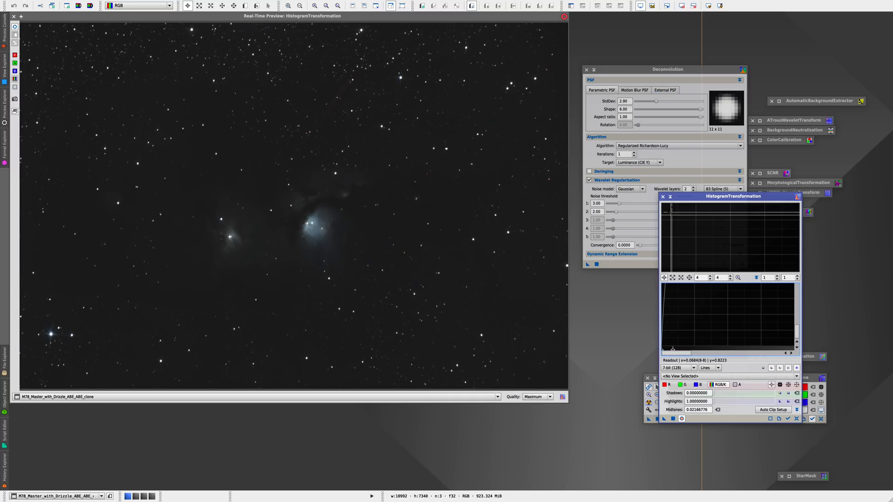
pyautogui.moveTo(672, 350); pyautogui.dragTo(669, 351)
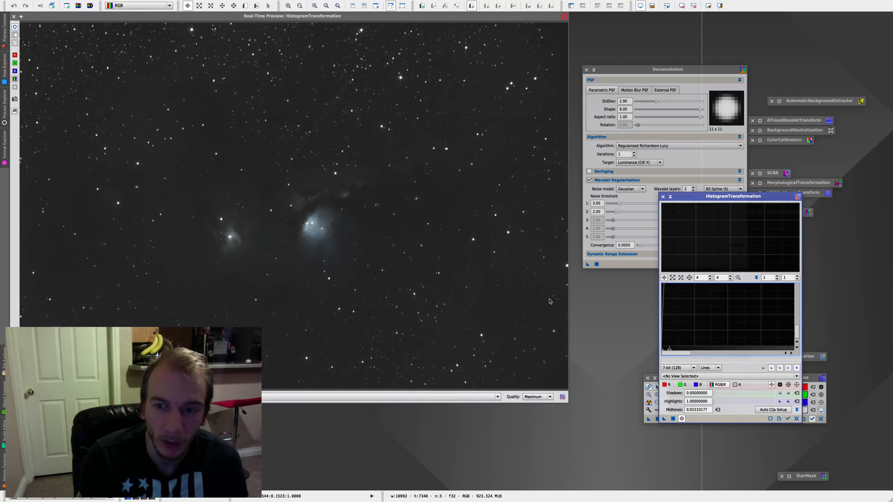
# Step: Set shadows to about 0.0177 and midtones to about 0.0040, close the preview, apply the stretch to the clone, and reset HistogramTransformation
pyautogui.moveTo(664, 352)
pyautogui.mouseDown()
pyautogui.moveTo(682, 352)
pyautogui.moveTo(671, 350)
pyautogui.mouseUp()
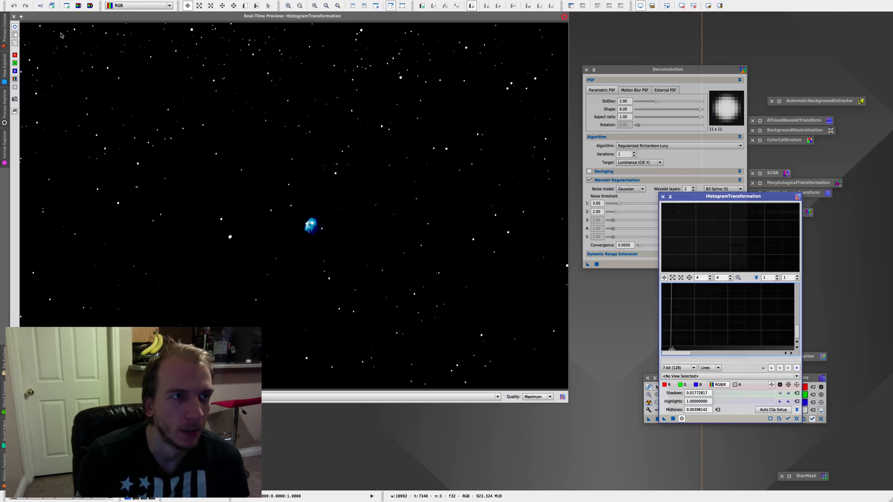
pyautogui.click(14, 17)
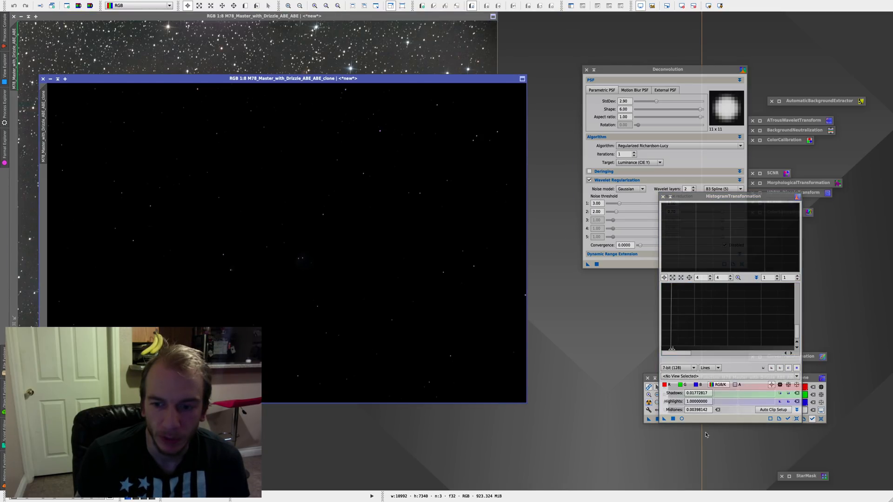
pyautogui.moveTo(664, 419); pyautogui.dragTo(217, 220)
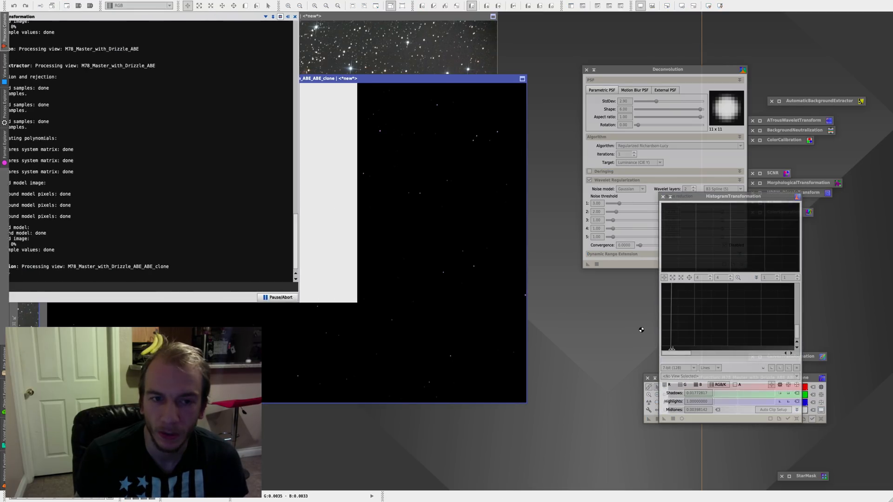
pyautogui.click(797, 419)
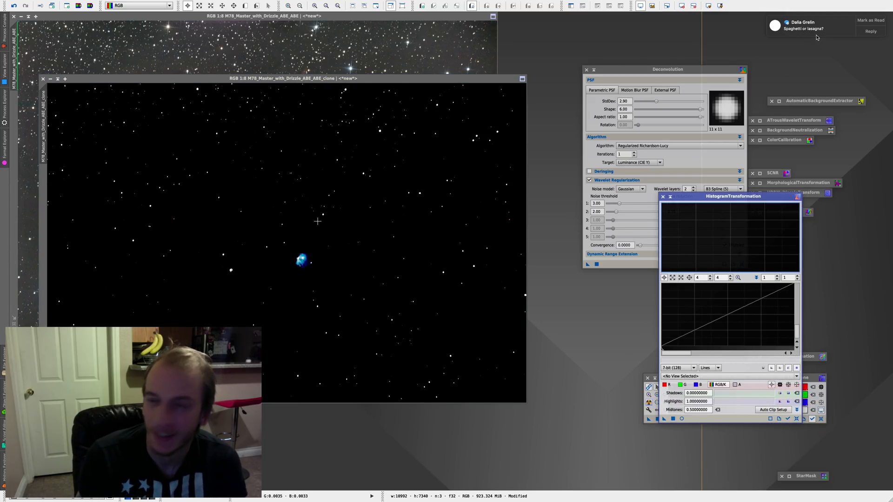
# Step: Duplicate the histogram-stretched clone into another image window
pyautogui.click(49, 110)
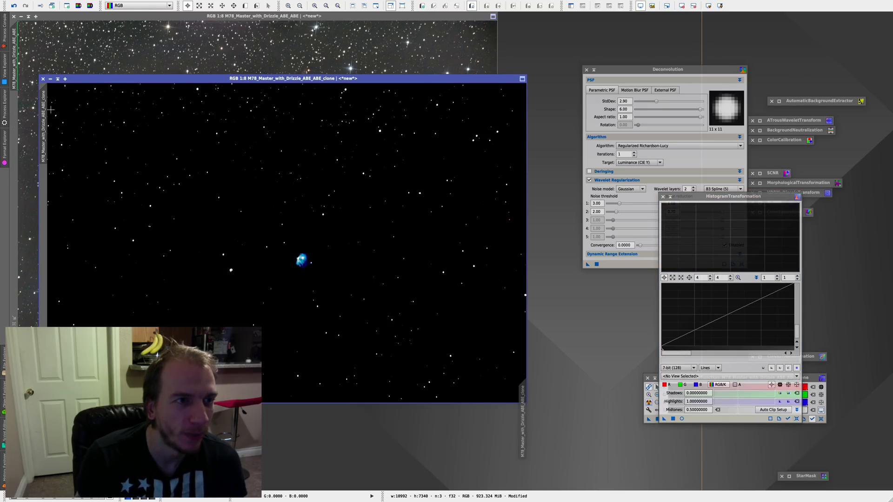
pyautogui.hotkey('ctrl', 'shift', 'd')
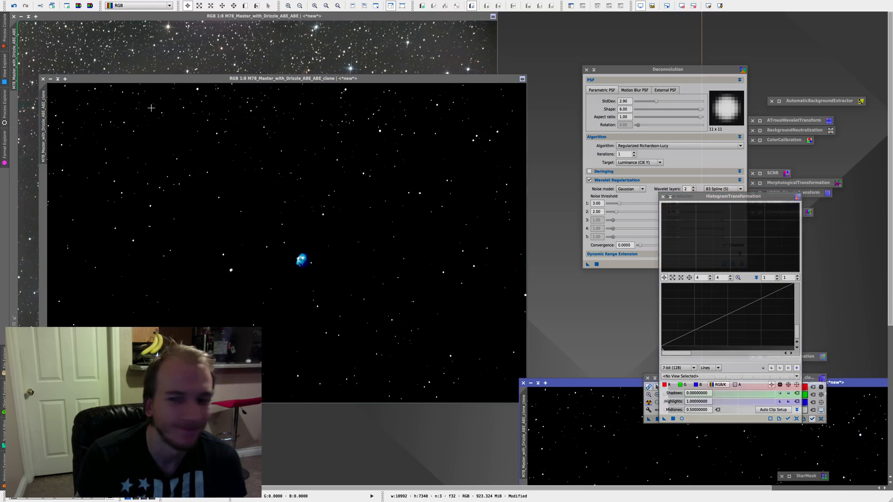
# Step: Close the extra duplicate, mask the background-extracted M78 image with the stretched clone, and iconize the clone below the image
pyautogui.click(523, 383)
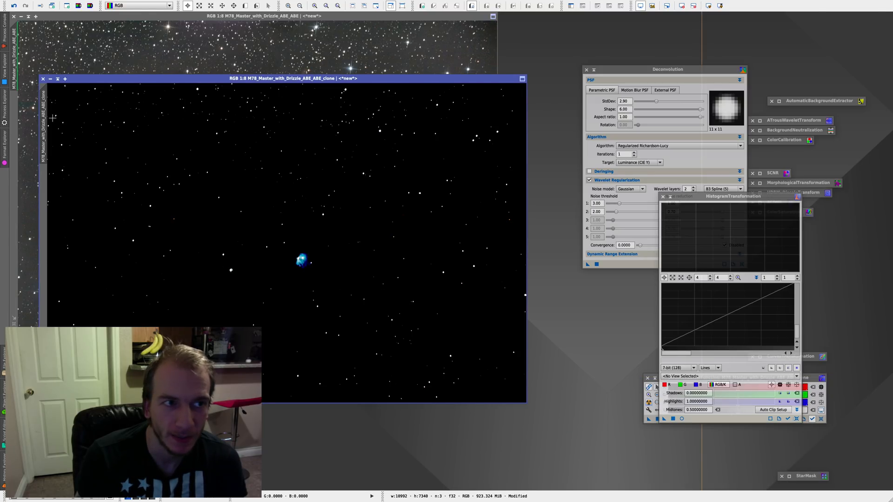
pyautogui.moveTo(44, 116); pyautogui.dragTo(12, 130)
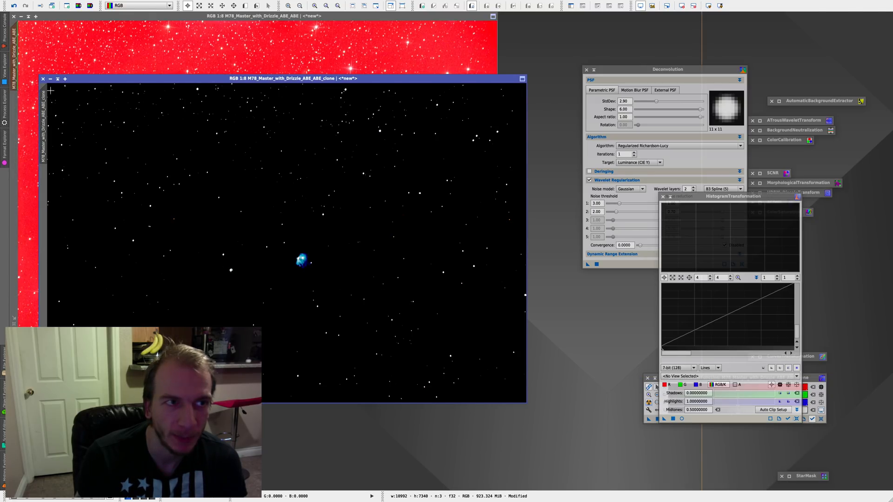
pyautogui.click(50, 79)
pyautogui.moveTo(291, 243)
pyautogui.mouseDown()
pyautogui.moveTo(205, 367)
pyautogui.moveTo(173, 386)
pyautogui.mouseUp()
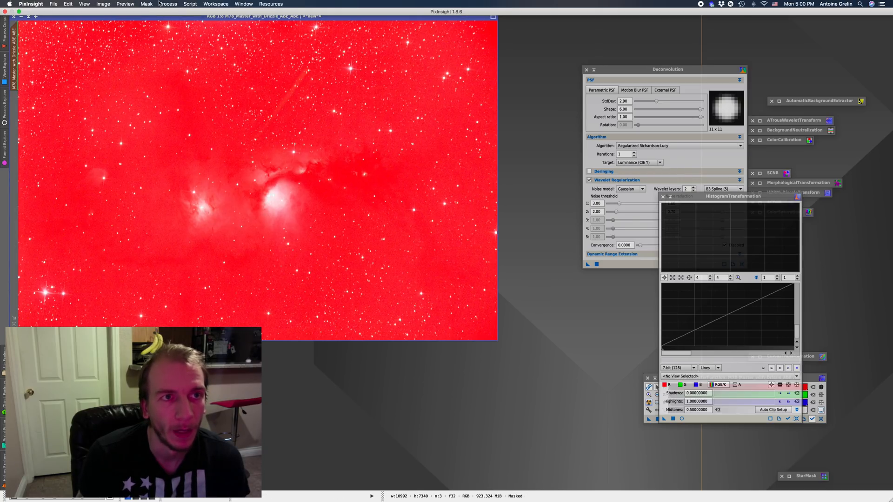
# Step: Invert the mask on the M78 image to compare both orientations, and switch the inversion back off
pyautogui.click(146, 4)
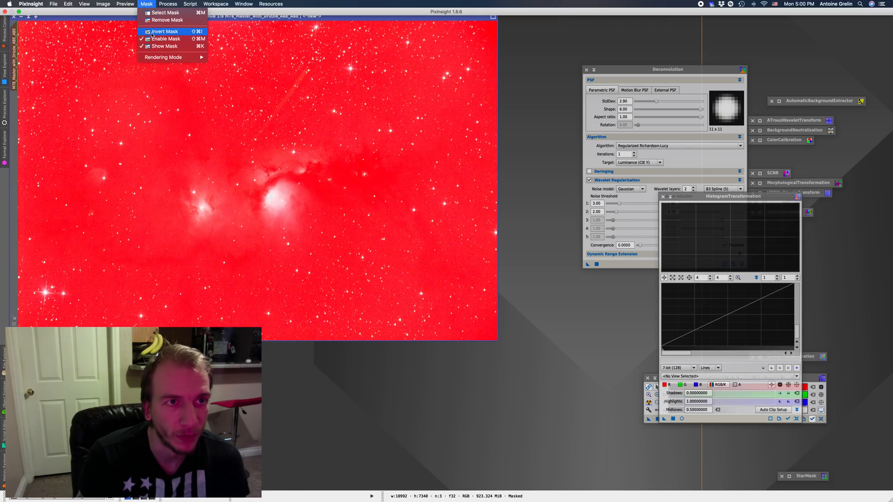
pyautogui.click(163, 46)
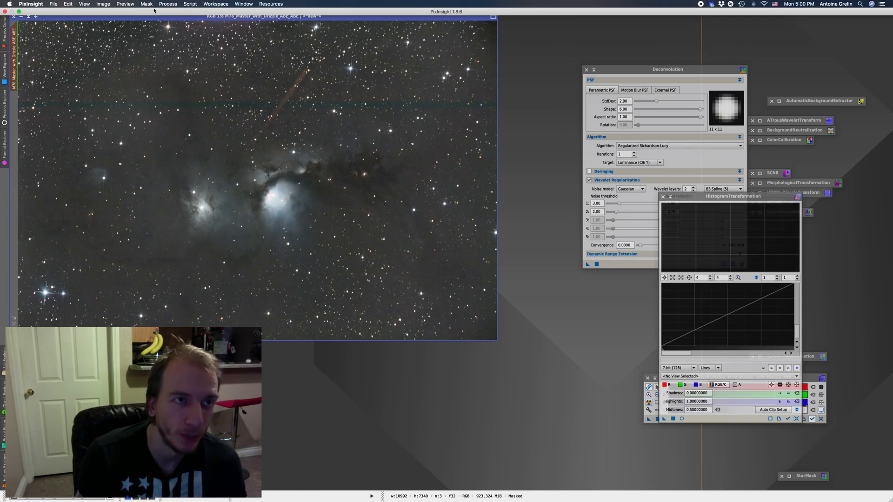
pyautogui.click(149, 4)
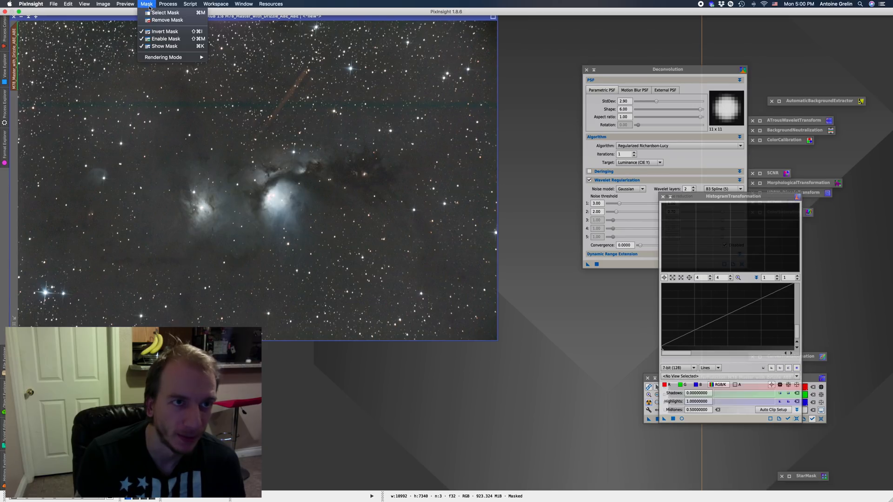
pyautogui.click(154, 32)
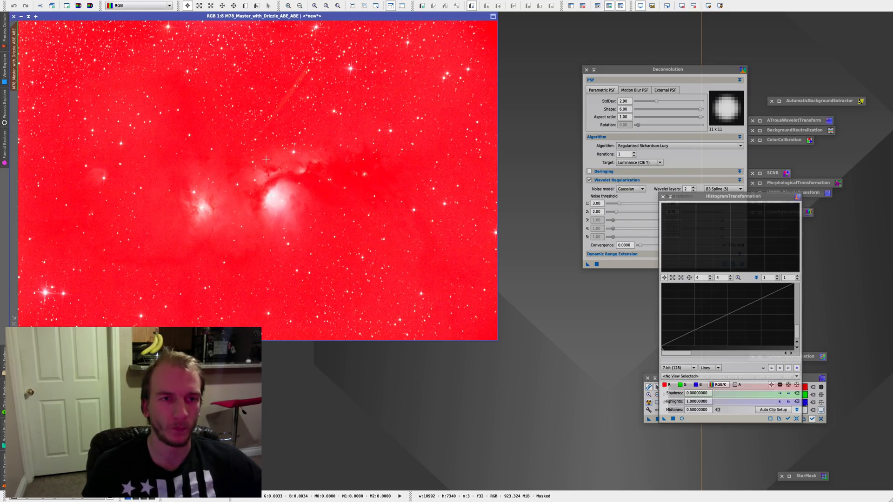
# Step: Hide the mask overlay on the M78 image and collapse HistogramTransformation
pyautogui.click(141, 5)
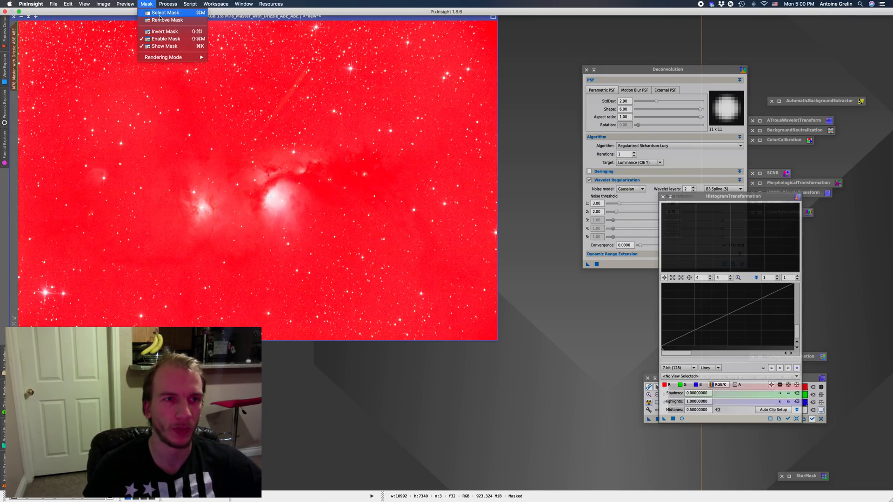
pyautogui.click(164, 46)
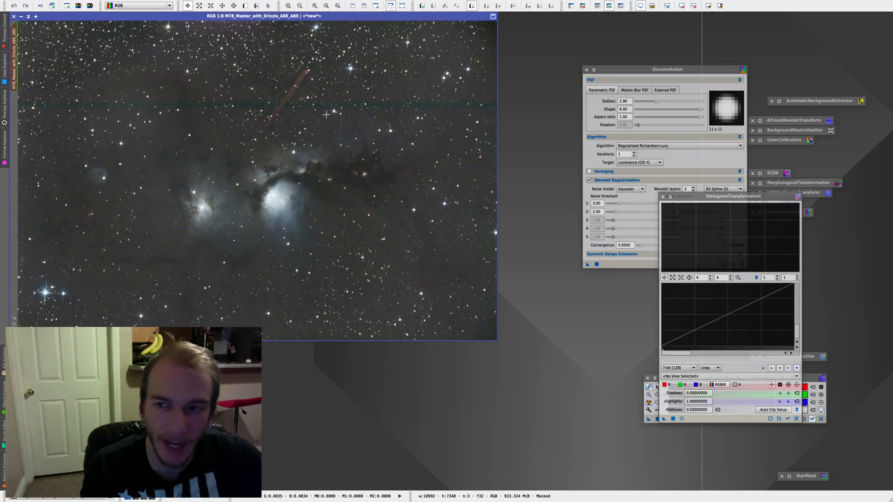
pyautogui.click(663, 196)
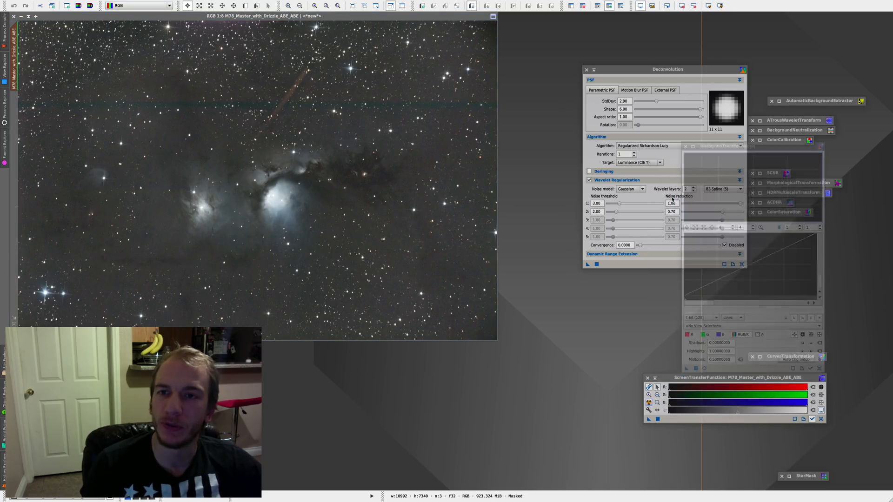
# Step: Reset Deconvolution and set its parametric PSF to StdDev 2.90 and shape 6.00, with 1 iteration
pyautogui.click(670, 70)
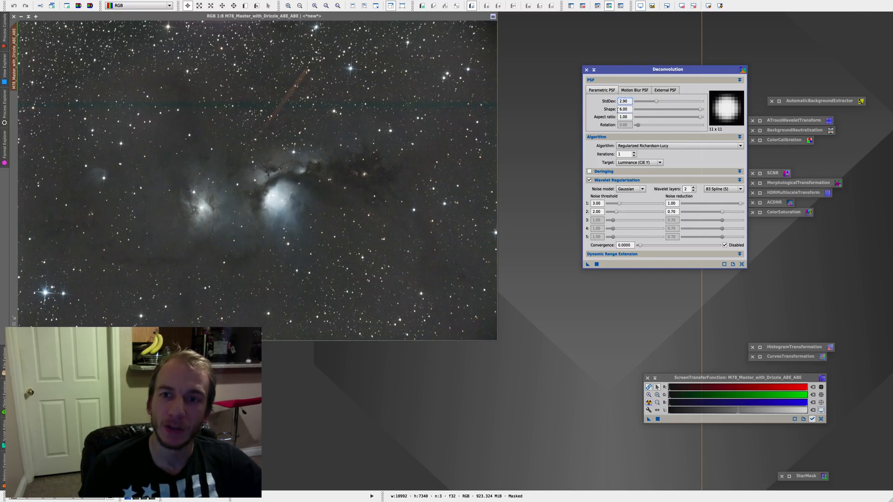
pyautogui.moveTo(701, 110); pyautogui.dragTo(734, 115)
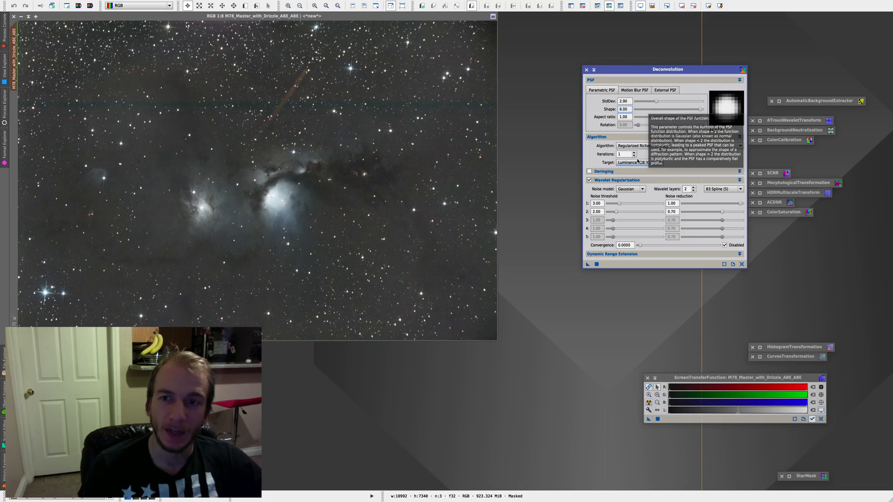
pyautogui.moveTo(626, 156); pyautogui.dragTo(615, 155)
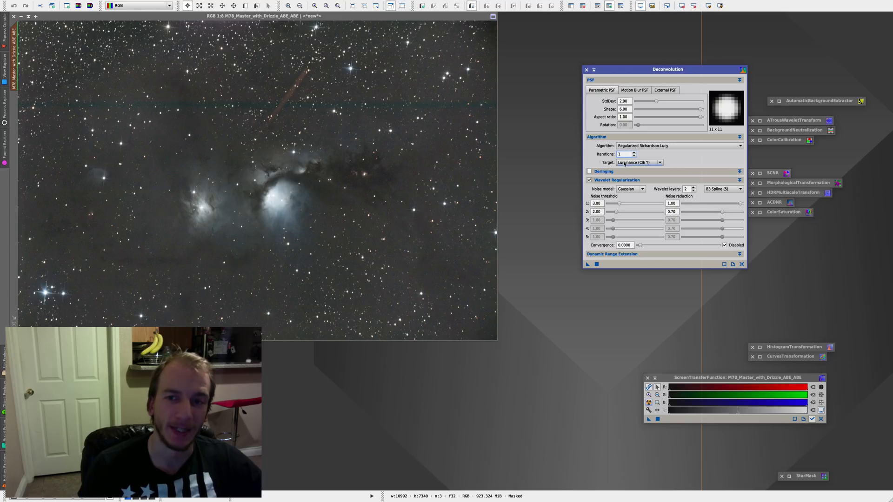
pyautogui.click(743, 264)
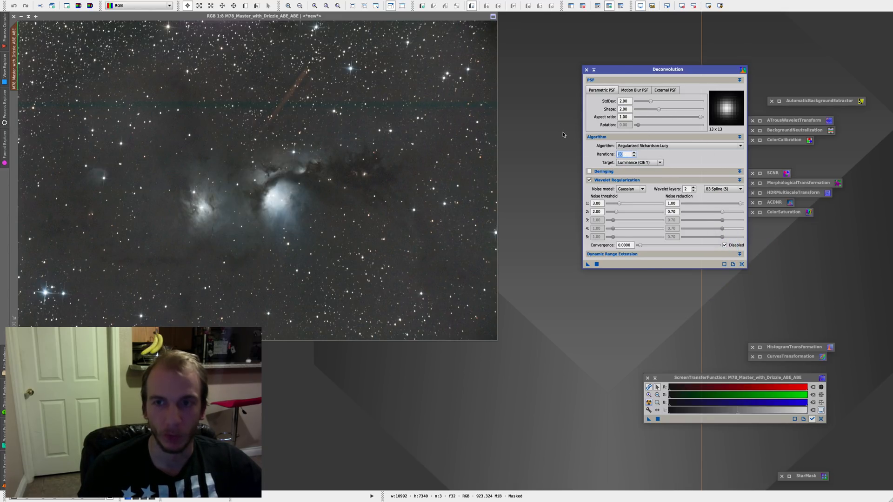
pyautogui.moveTo(650, 102); pyautogui.dragTo(656, 101)
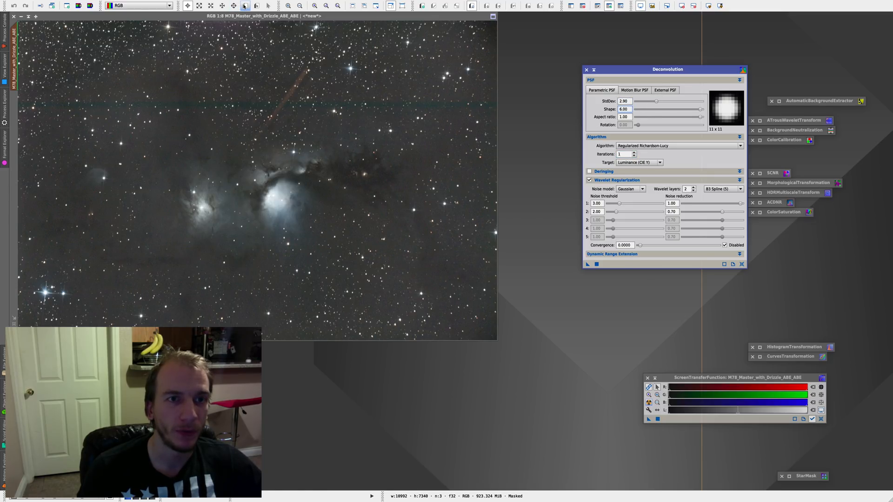
# Step: Define and open a preview of about 1304 × 1048 px on the star field beside the nebula, and apply Deconvolution to it
pyautogui.click(244, 6)
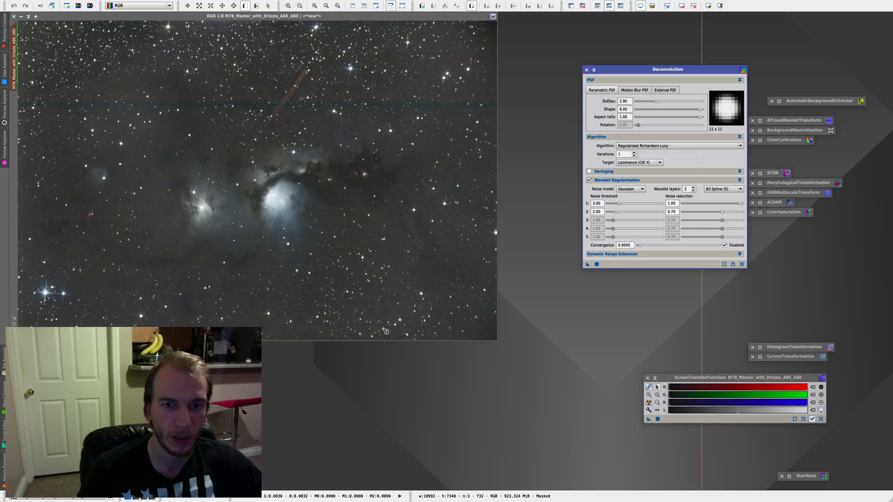
pyautogui.moveTo(464, 221); pyautogui.dragTo(408, 176)
pyautogui.click(14, 105)
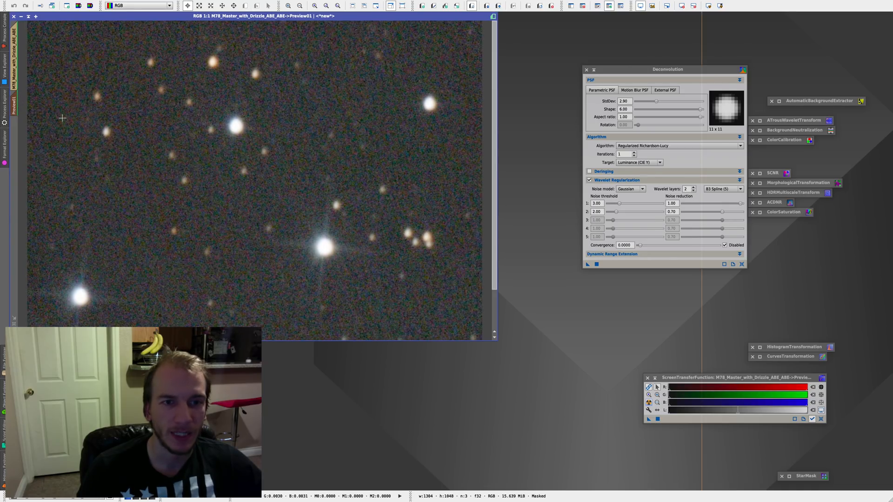
pyautogui.moveTo(588, 264); pyautogui.dragTo(342, 231)
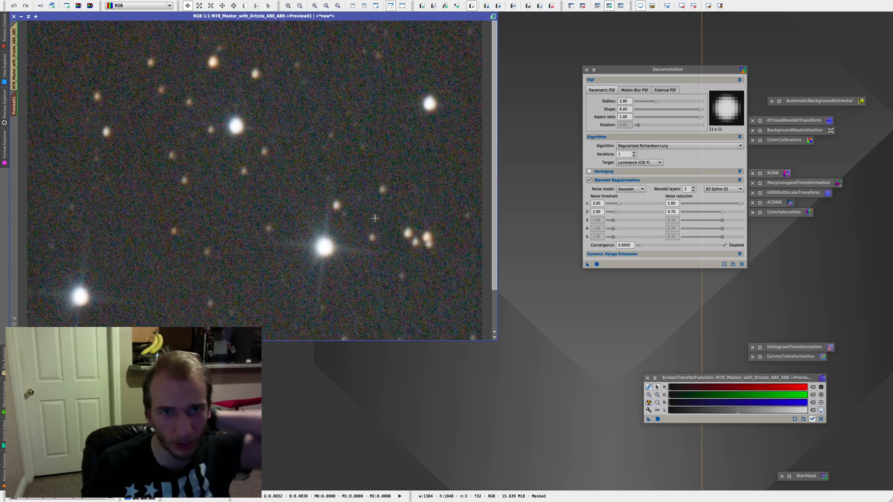
# Step: Examine the bright star in the preview at 2:1 zoom, comparing it with and without Deconvolution
pyautogui.rightClick(389, 215)
pyautogui.press('Escape')
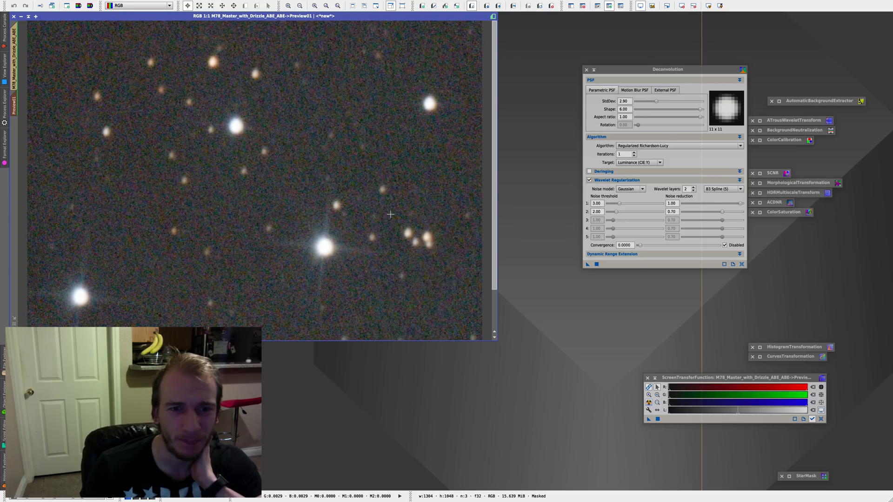
pyautogui.scroll(8, 389, 214)
pyautogui.scroll(-7, 390, 214)
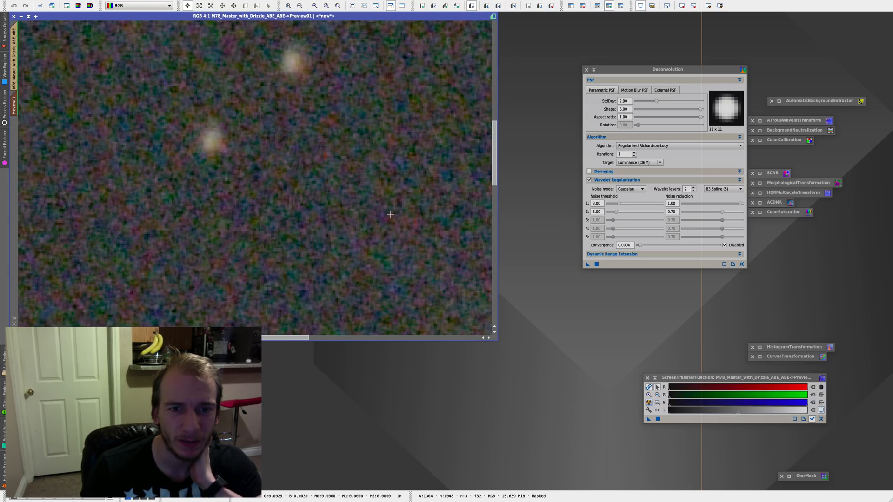
pyautogui.moveTo(494, 210); pyautogui.dragTo(494, 279)
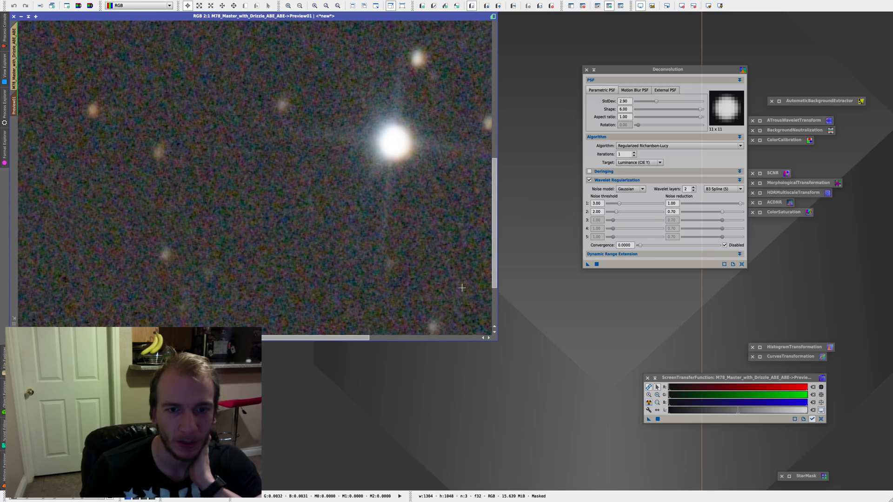
pyautogui.moveTo(361, 338); pyautogui.dragTo(408, 336)
pyautogui.rightClick(437, 230)
pyautogui.press('Escape')
pyautogui.rightClick(412, 225)
pyautogui.press('Escape')
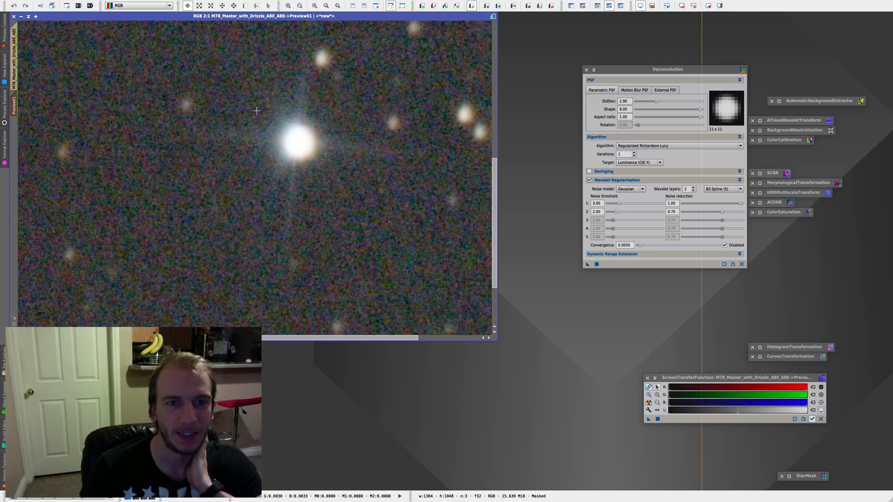
pyautogui.rightClick(357, 154)
pyautogui.press('Escape')
pyautogui.rightClick(321, 133)
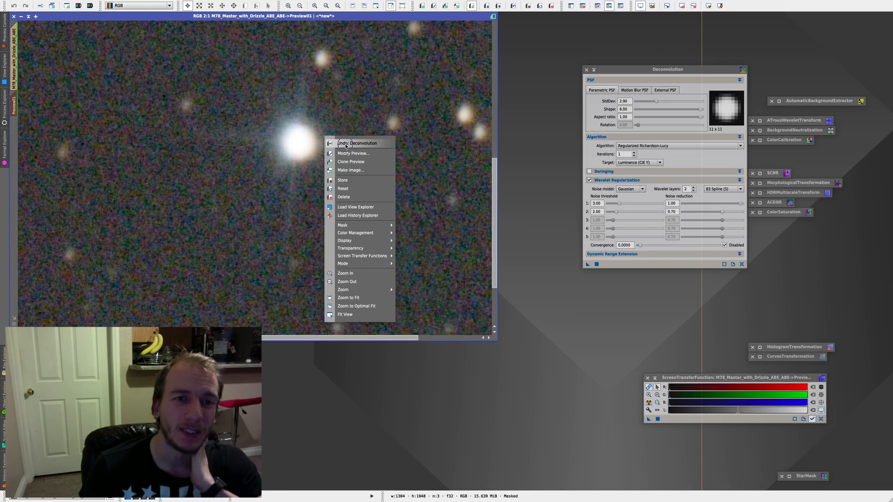
pyautogui.press('Escape')
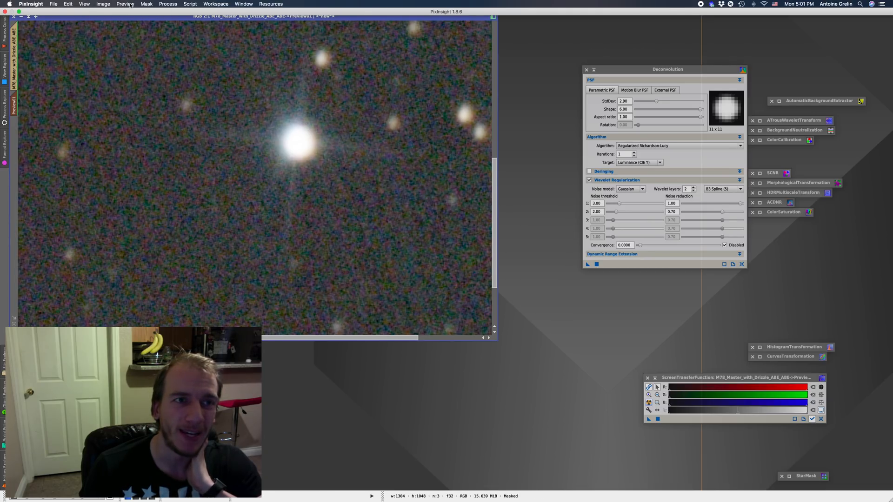
# Step: Invert the mask and try Deconvolution on the preview with the inverted mask
pyautogui.click(146, 5)
pyautogui.click(161, 32)
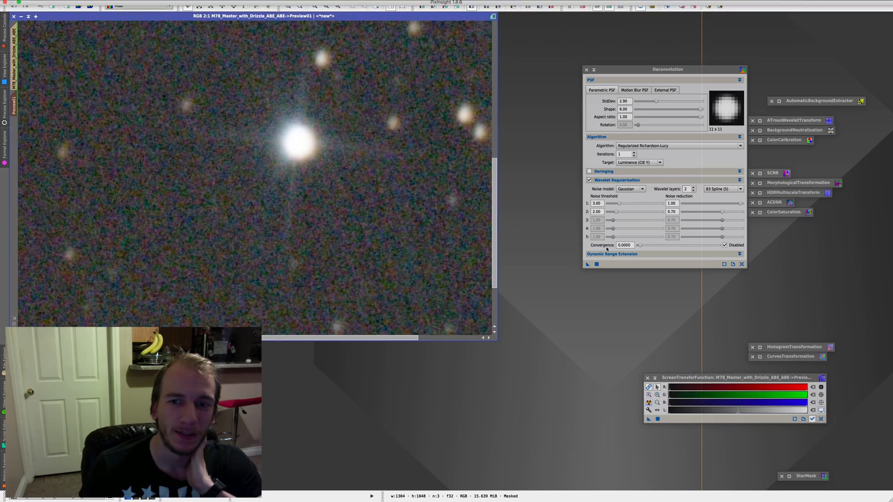
pyautogui.click(413, 222)
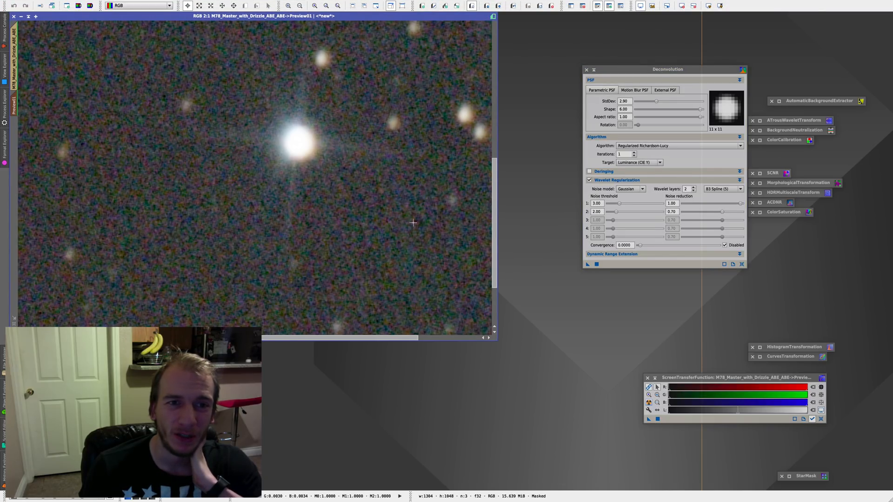
# Step: Compare the preview's background and star repeatedly with and without the Deconvolution run under the inverted mask
pyautogui.rightClick(376, 186)
pyautogui.click(386, 193)
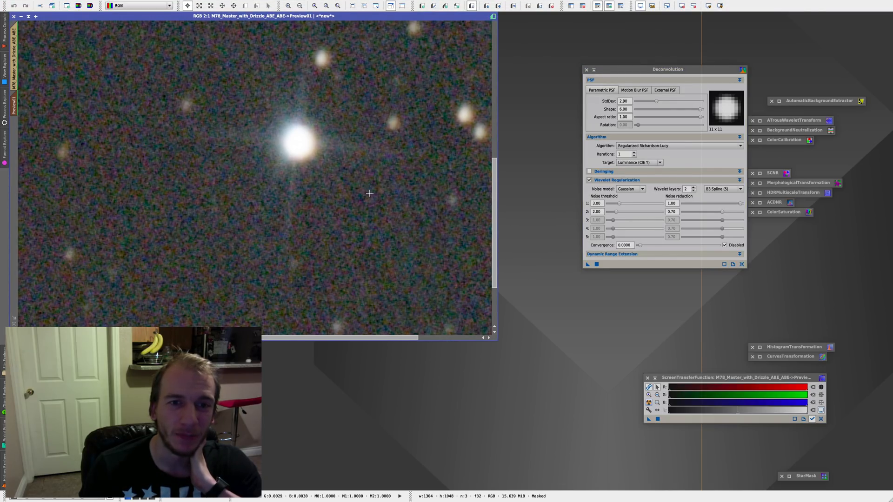
pyautogui.rightClick(370, 190)
pyautogui.click(388, 196)
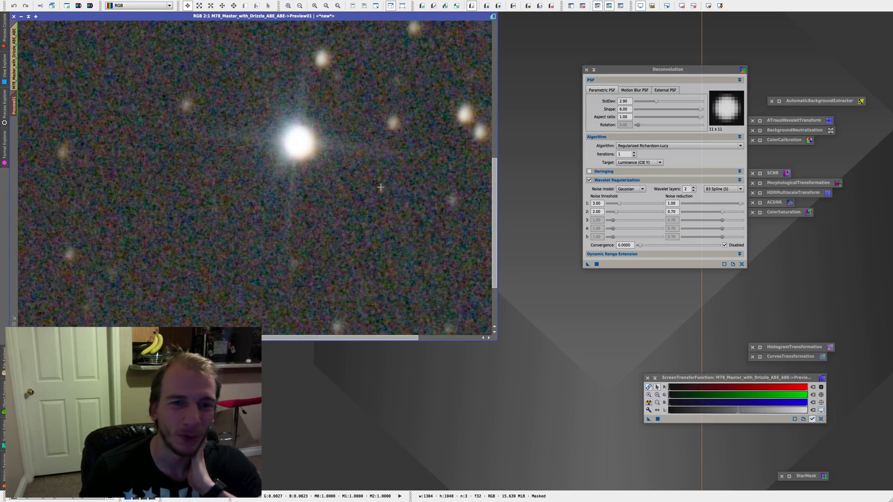
pyautogui.rightClick(340, 196)
pyautogui.click(353, 200)
pyautogui.rightClick(363, 199)
pyautogui.click(375, 205)
pyautogui.rightClick(357, 182)
pyautogui.click(366, 188)
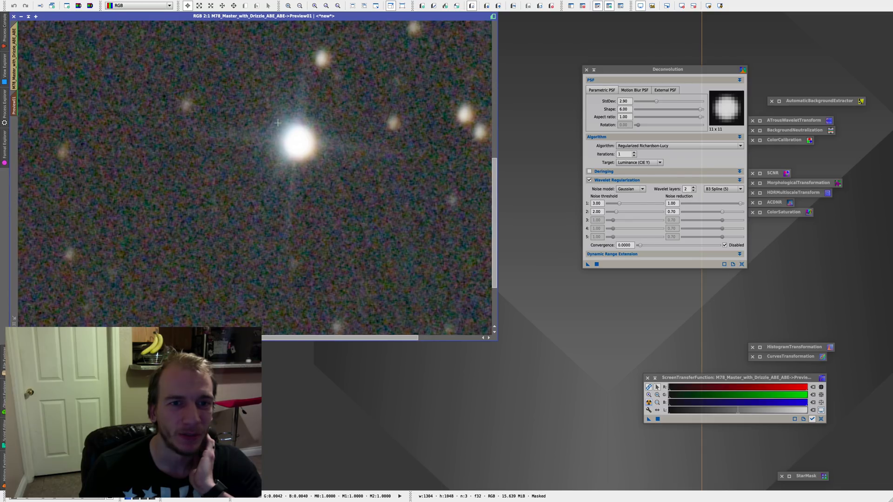
pyautogui.rightClick(366, 186)
pyautogui.click(376, 192)
pyautogui.rightClick(376, 188)
pyautogui.click(389, 194)
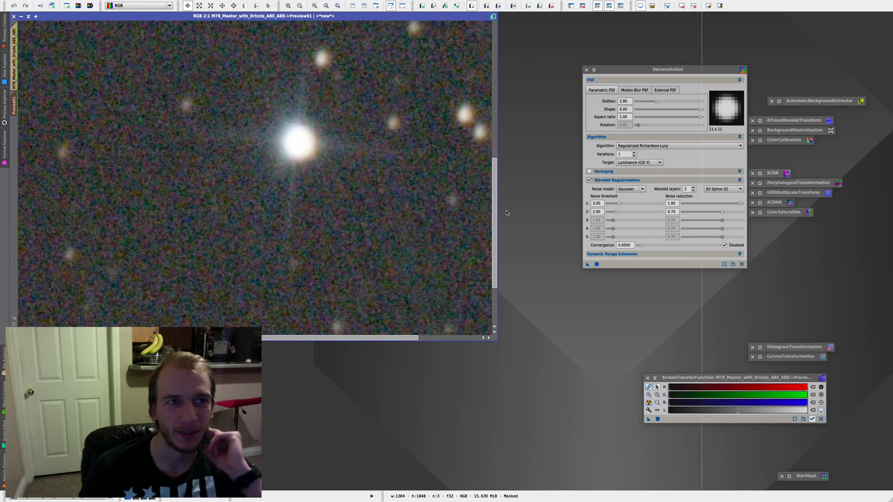
# Step: Switch the mask back to its non-inverted state and check the preview's stars at 1:1 zoom
pyautogui.moveTo(145, 2)
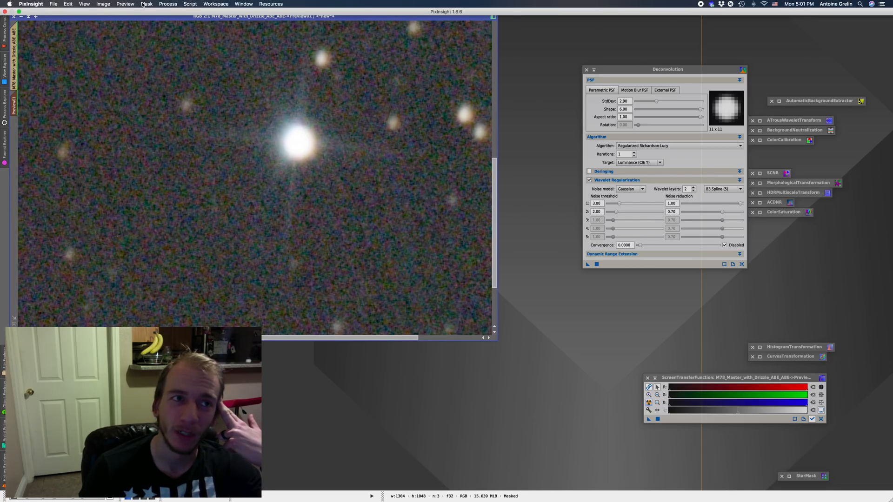
pyautogui.click(161, 3)
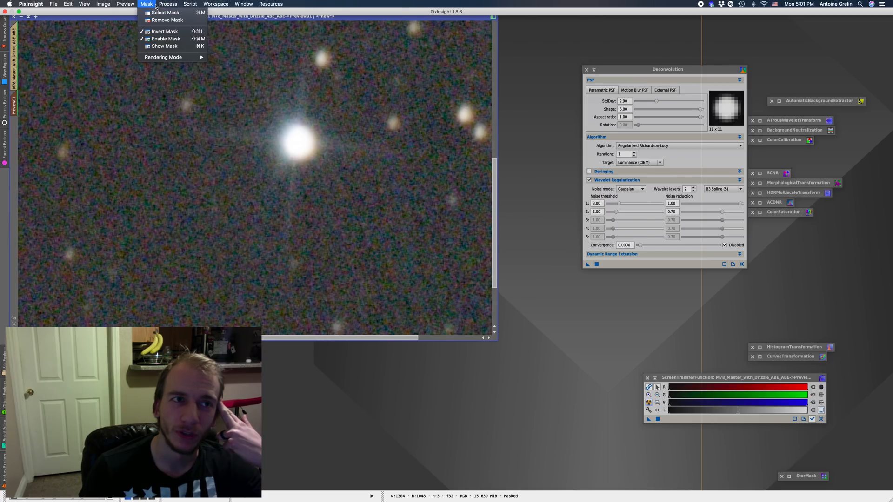
pyautogui.click(161, 31)
pyautogui.click(324, 141)
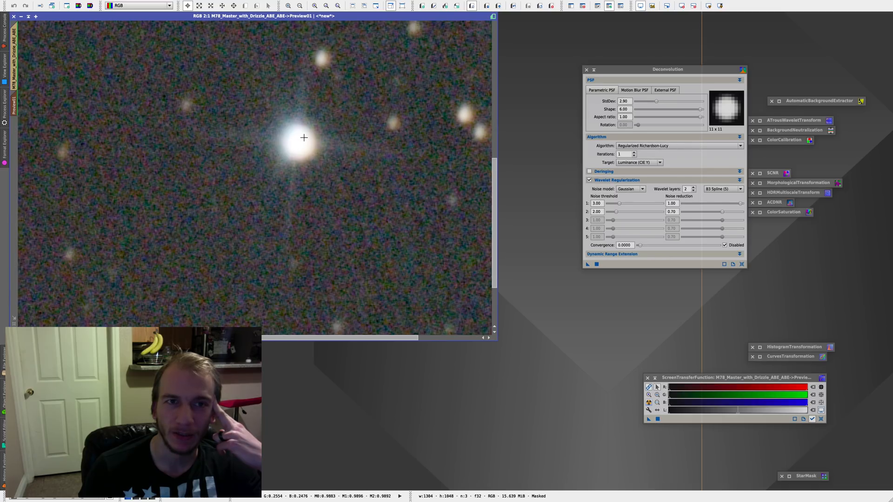
pyautogui.scroll(-1, 307, 135)
pyautogui.scroll(-2, 306, 135)
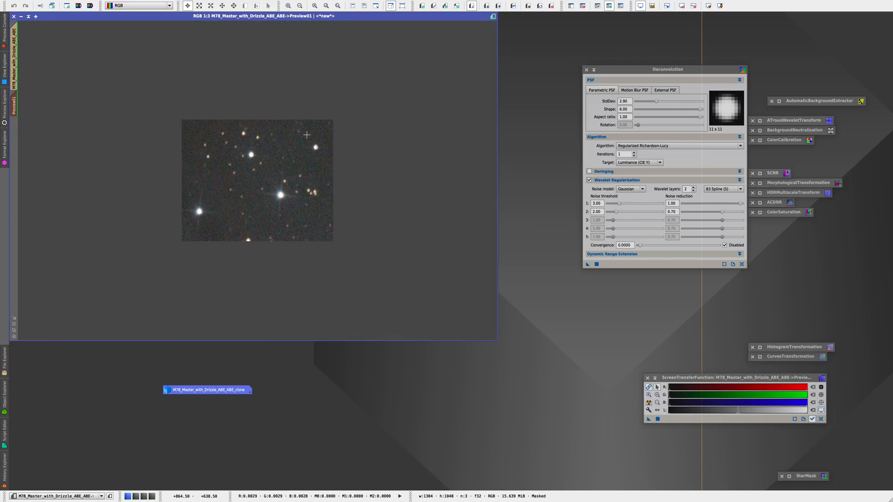
pyautogui.scroll(2, 306, 135)
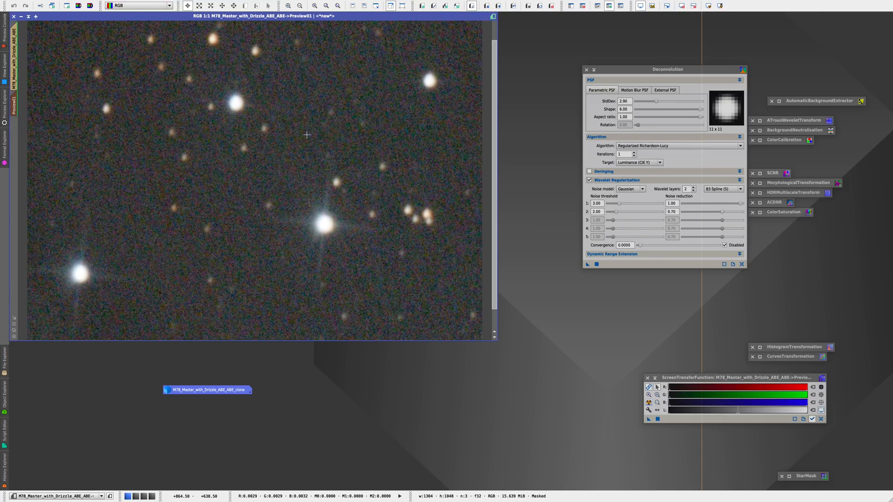
# Step: Compare the preview's stars with and without Deconvolution at 1:1 zoom
pyautogui.rightClick(306, 135)
pyautogui.rightClick(324, 140)
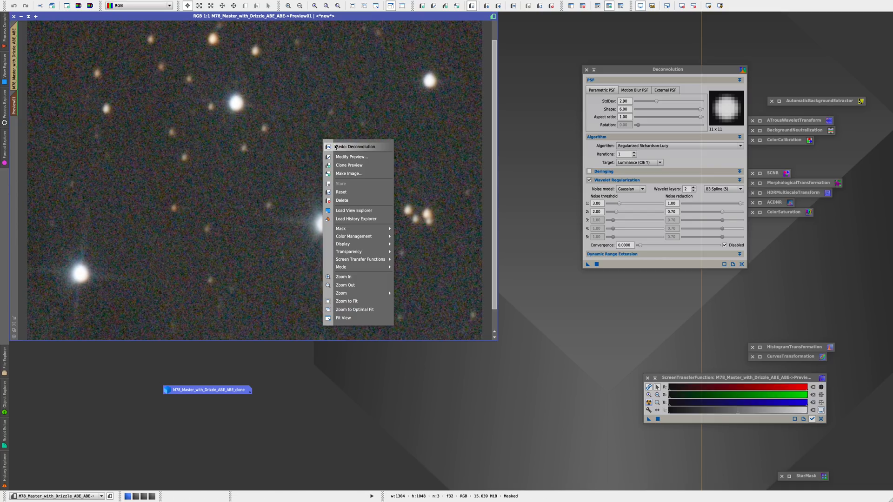
pyautogui.click(335, 147)
pyautogui.rightClick(333, 145)
pyautogui.click(342, 151)
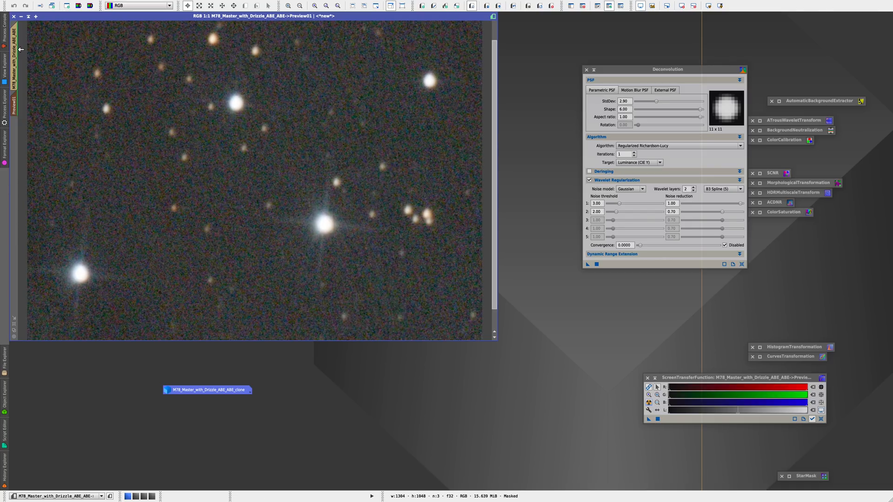
# Step: Apply Deconvolution to the full M78 master image and remove its mask
pyautogui.moveTo(20, 48)
pyautogui.click(20, 48)
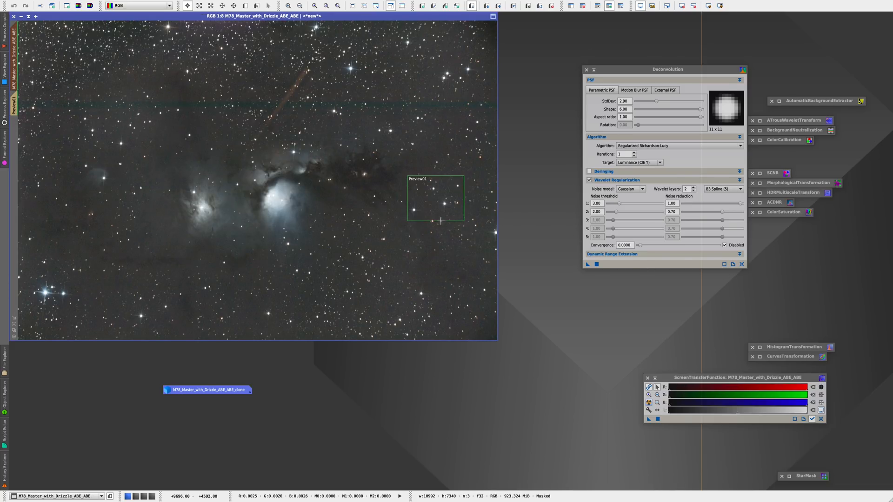
pyautogui.click(589, 265)
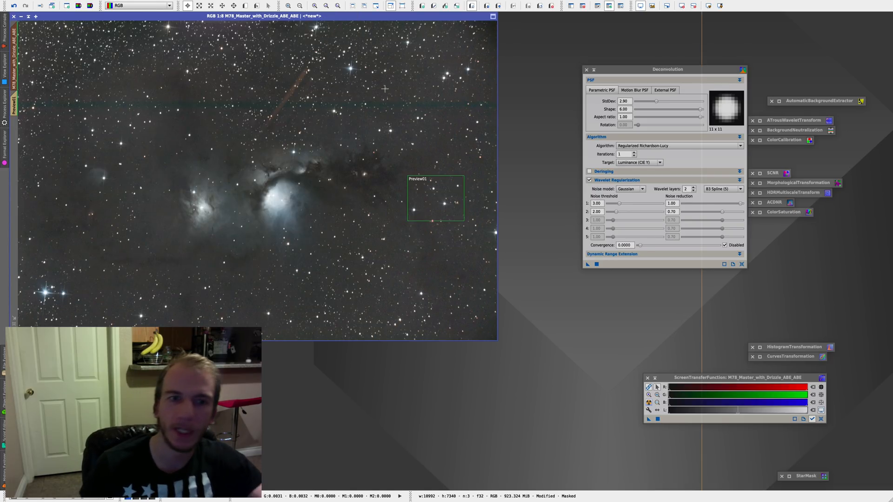
pyautogui.click(595, 70)
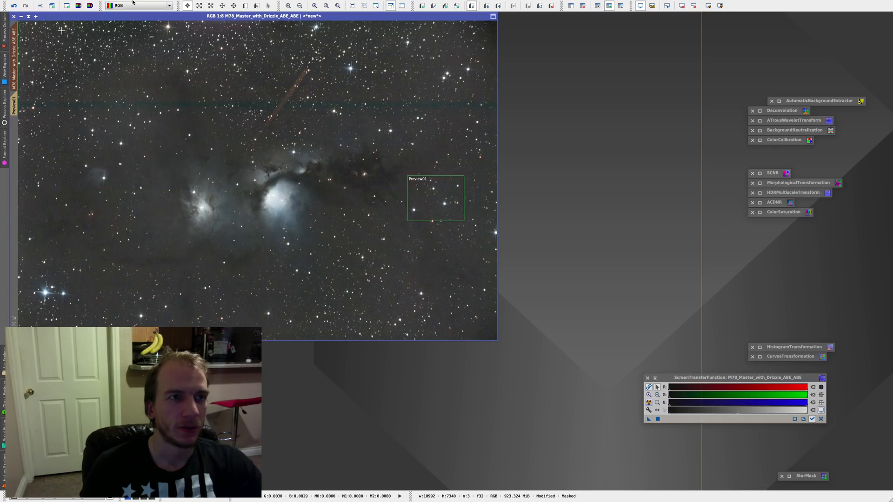
pyautogui.click(146, 4)
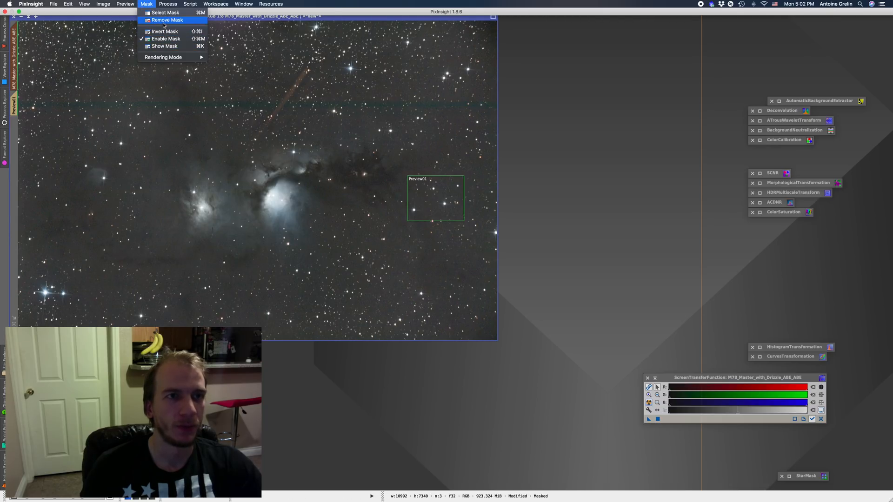
pyautogui.click(164, 20)
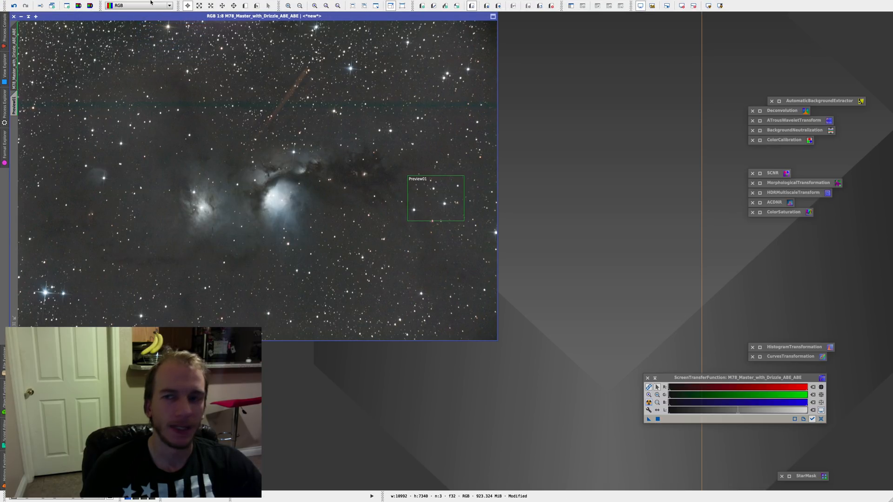
# Step: Open ATrousWaveletTransform beside the image and expand its k-Sigma Noise Thresholding settings
pyautogui.click(760, 122)
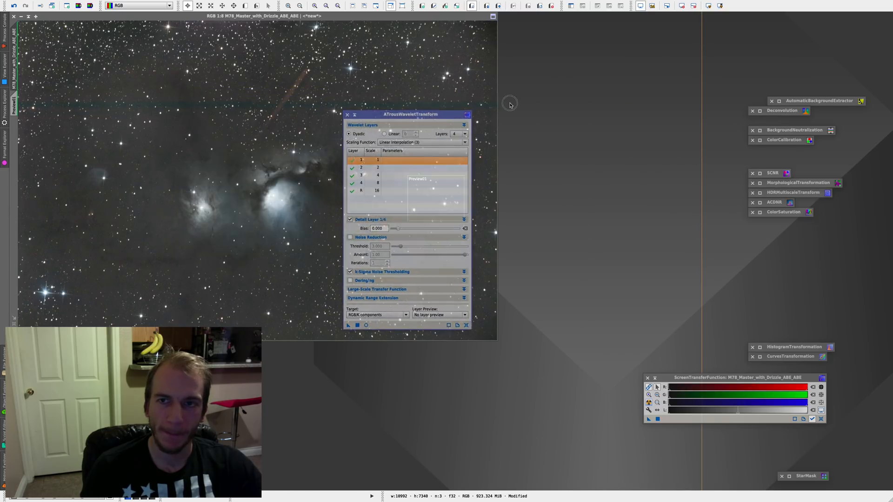
pyautogui.moveTo(706, 62); pyautogui.dragTo(660, 69)
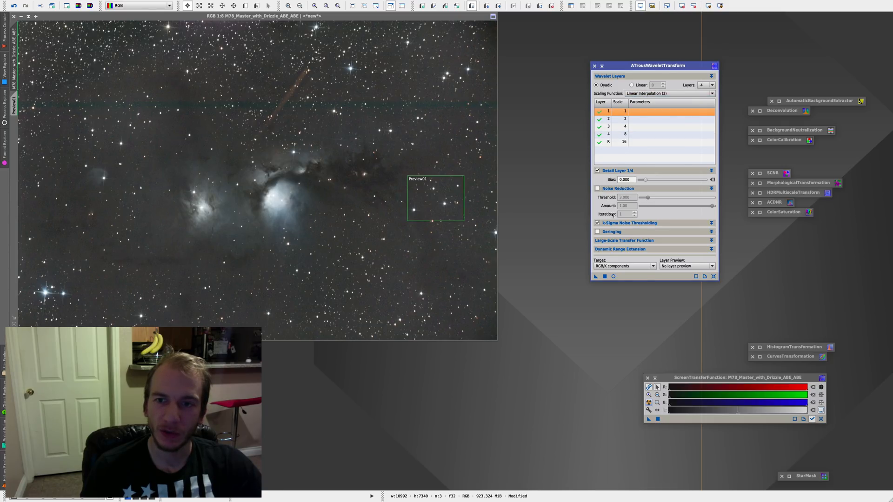
pyautogui.click(637, 224)
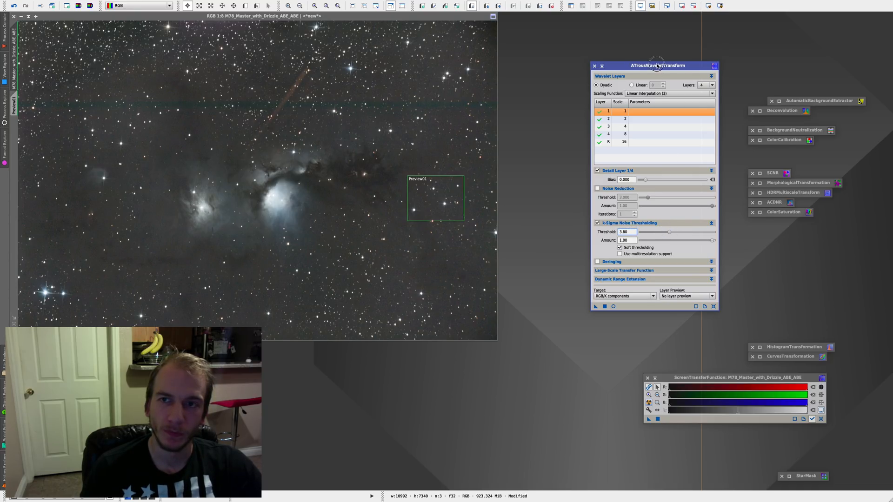
pyautogui.moveTo(657, 65); pyautogui.dragTo(646, 55)
# Step: Duplicate the M78 master image and reset the duplicate's screen stretch
pyautogui.click(25, 63)
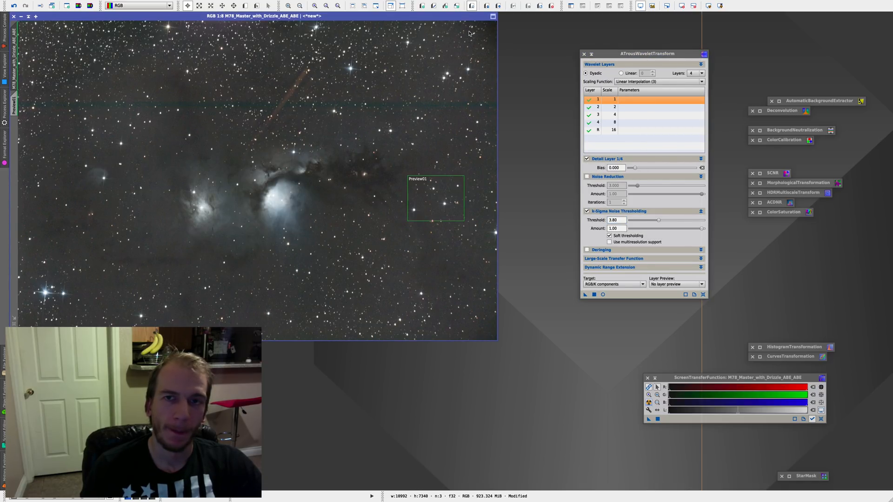
pyautogui.moveTo(469, 33); pyautogui.dragTo(505, 32)
pyautogui.moveTo(651, 35)
pyautogui.mouseDown()
pyautogui.moveTo(144, 60)
pyautogui.moveTo(172, 55)
pyautogui.mouseUp()
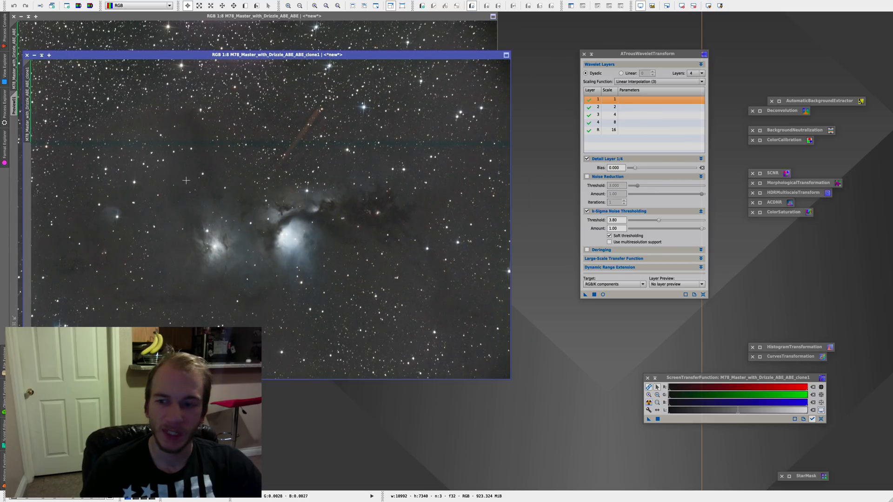
pyautogui.click(820, 419)
# Step: Set a strong HistogramTransformation stretch in the real-time preview, with shadows at 0.00311731 and midtones at 0.00098717
pyautogui.doubleClick(763, 348)
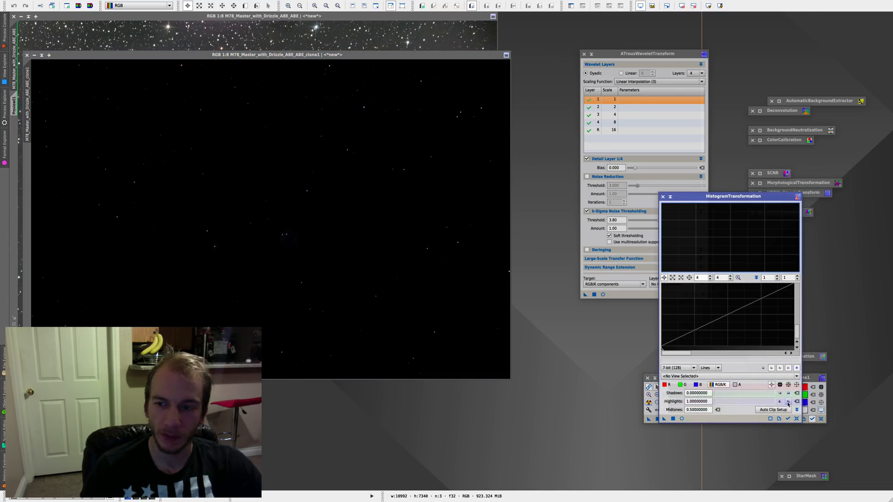
pyautogui.click(682, 419)
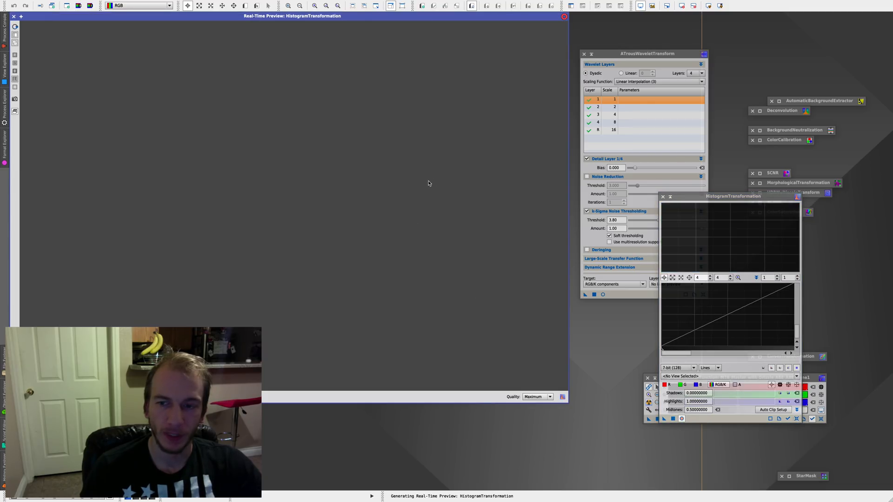
pyautogui.scroll(3, 686, 333)
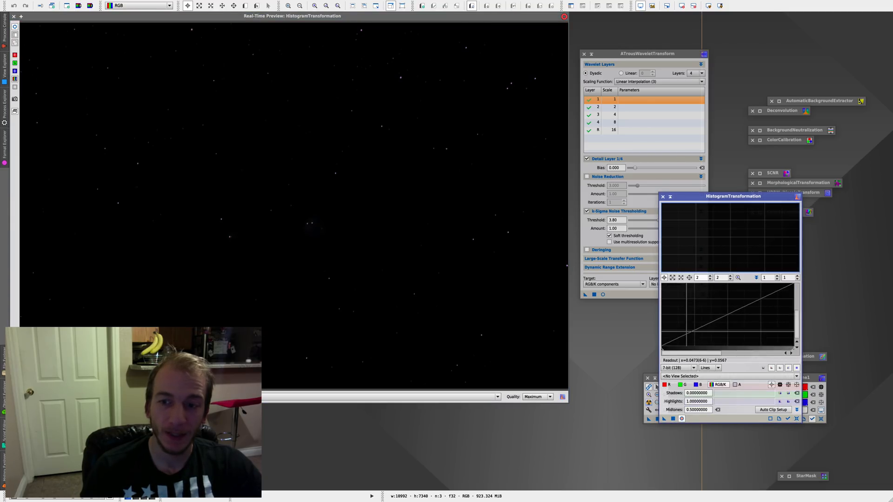
pyautogui.scroll(-2, 716, 341)
pyautogui.moveTo(772, 352); pyautogui.dragTo(663, 356)
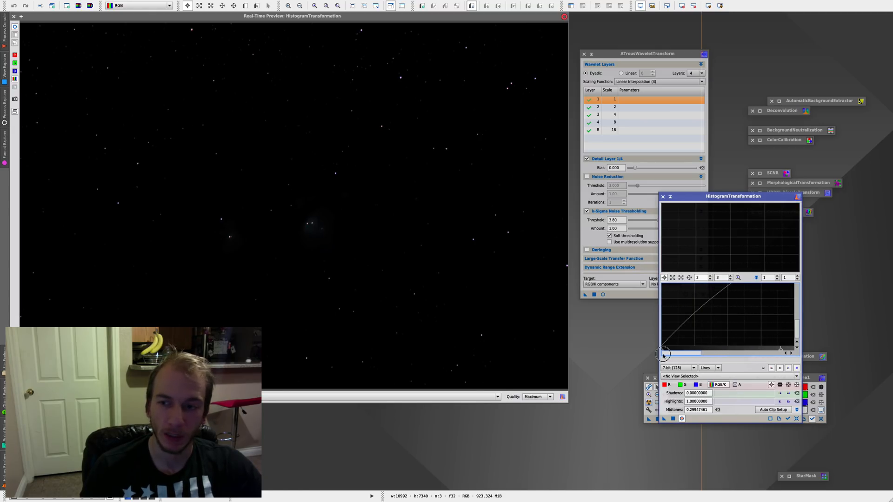
pyautogui.moveTo(780, 350); pyautogui.dragTo(692, 349)
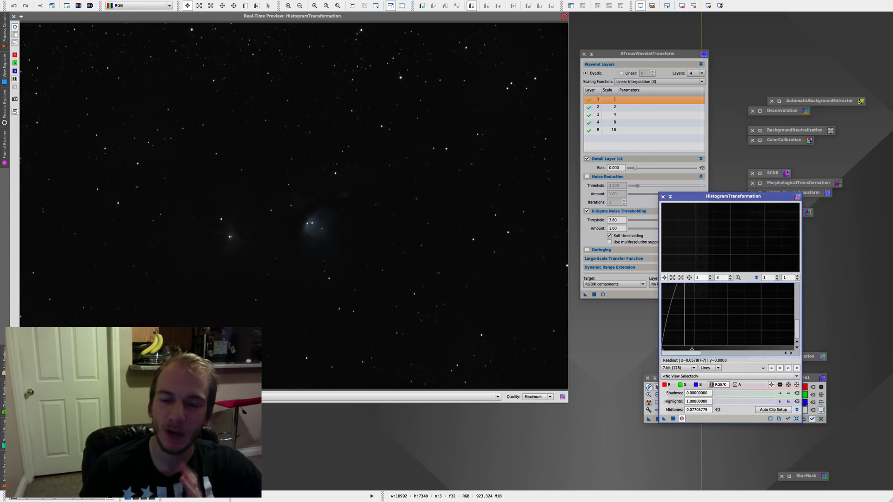
pyautogui.moveTo(692, 349); pyautogui.dragTo(668, 349)
pyautogui.scroll(13, 665, 334)
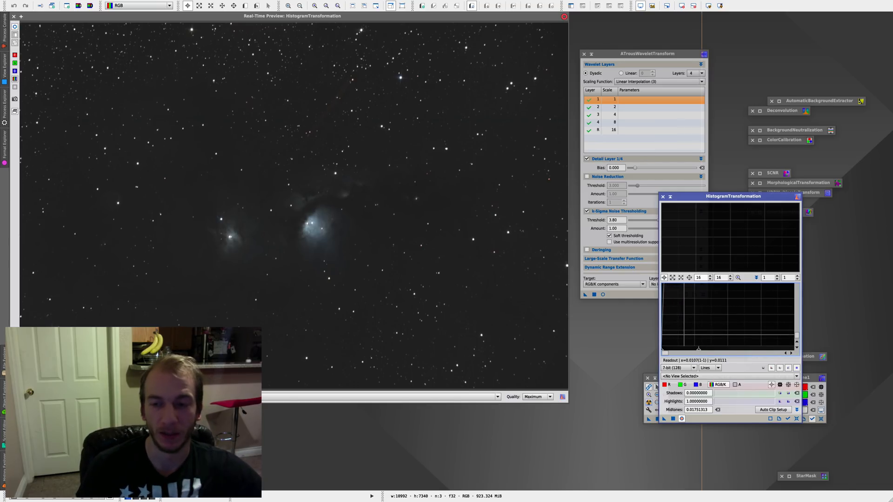
pyautogui.moveTo(698, 348); pyautogui.dragTo(670, 353)
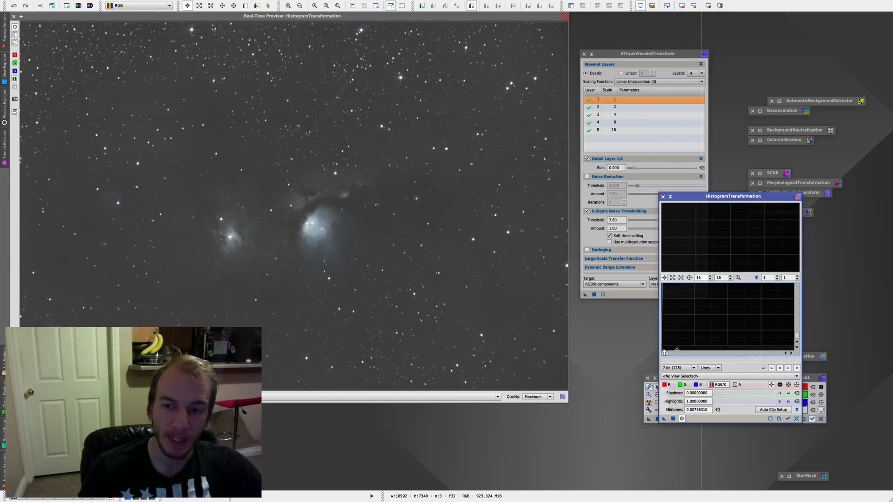
pyautogui.moveTo(666, 351); pyautogui.dragTo(668, 349)
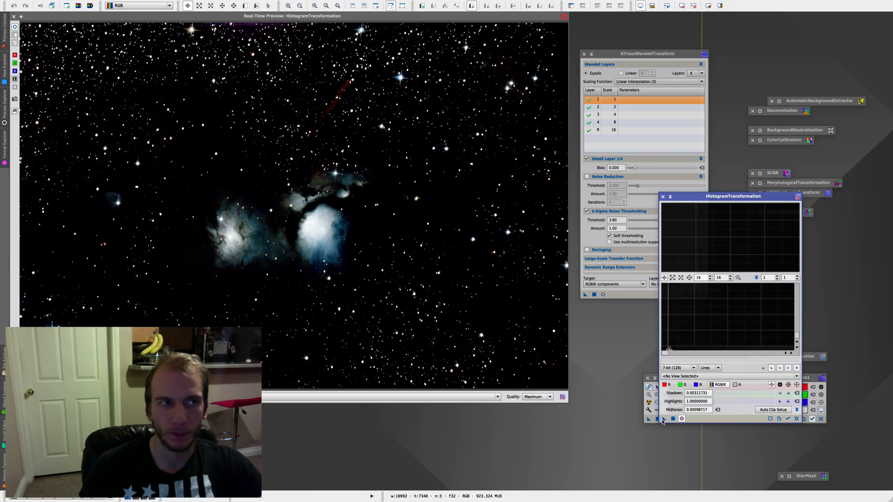
# Step: Close the real-time preview and apply the histogram stretch to the cloned image
pyautogui.moveTo(41, 15); pyautogui.dragTo(54, 41)
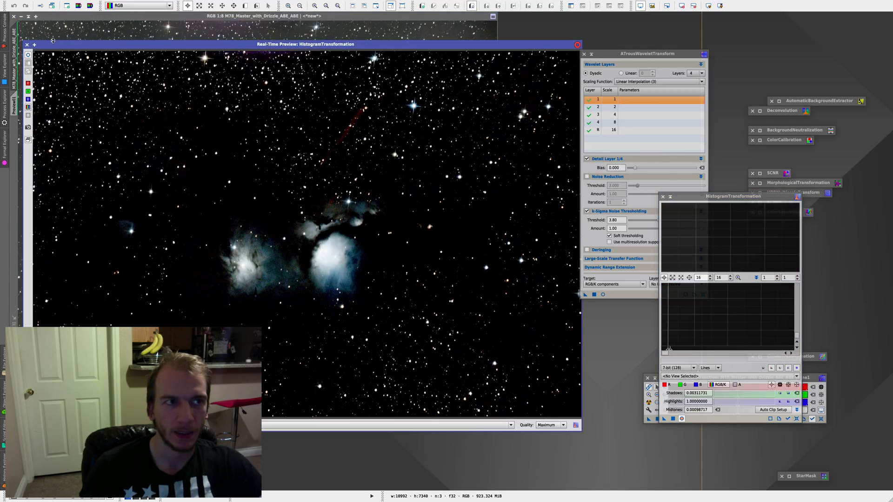
pyautogui.click(27, 45)
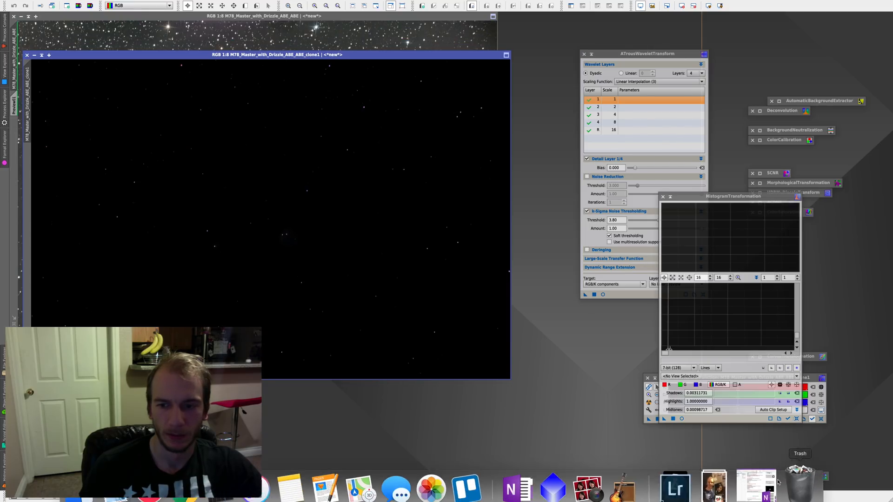
pyautogui.moveTo(665, 420); pyautogui.dragTo(468, 269)
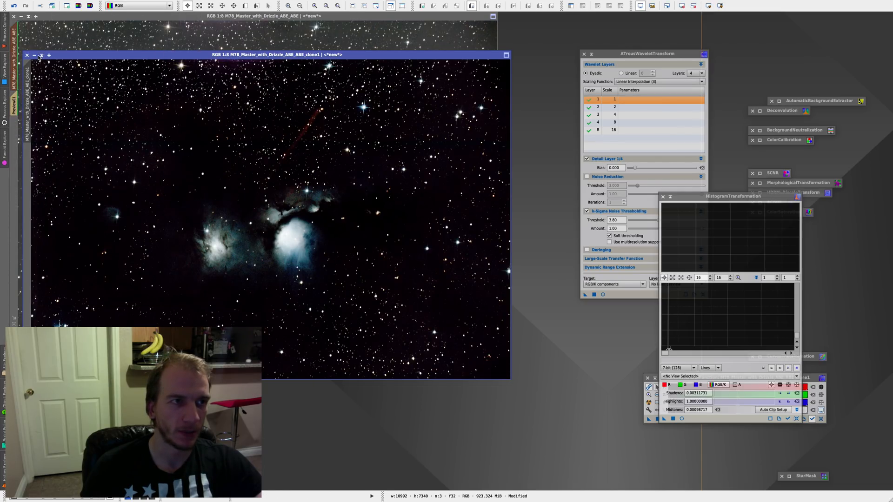
# Step: Minimize the stretched clone and display it as the mask over the M78 master image
pyautogui.click(39, 56)
pyautogui.moveTo(316, 220); pyautogui.dragTo(329, 458)
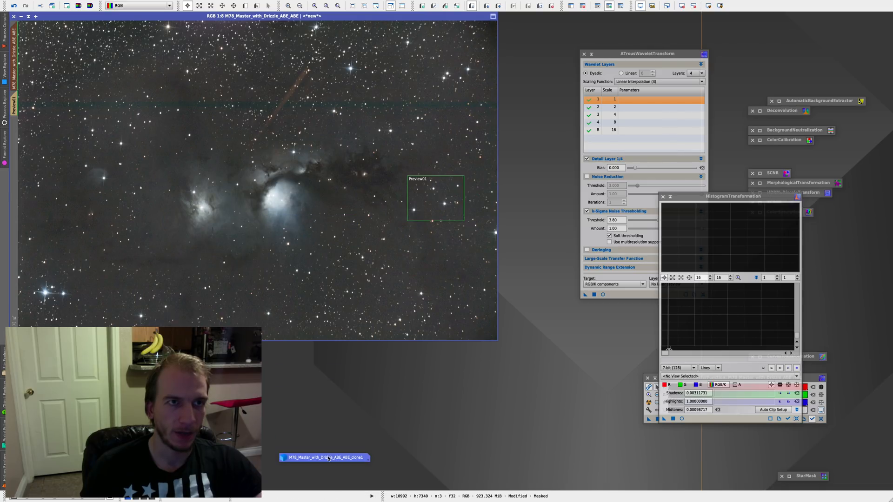
pyautogui.click(146, 4)
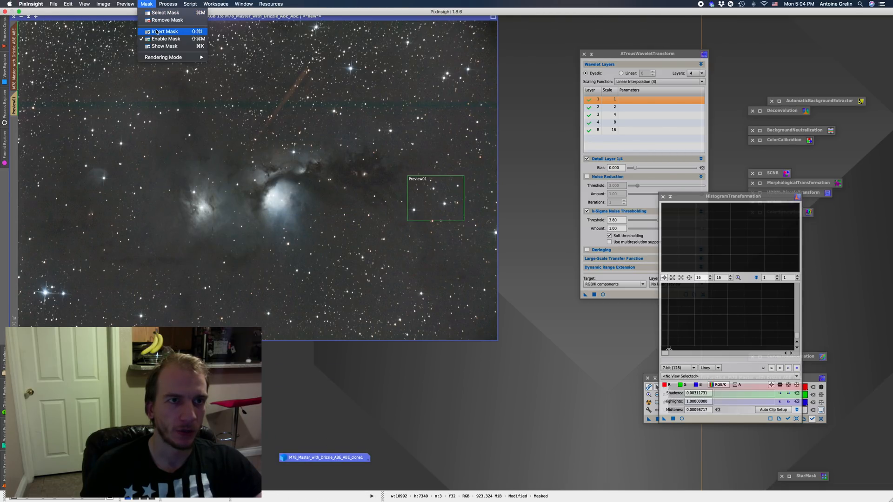
pyautogui.click(163, 46)
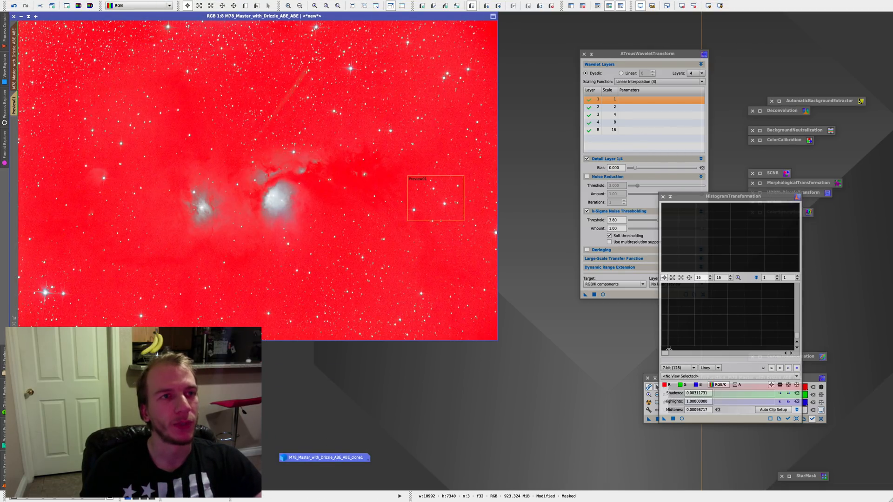
# Step: Invert the master's mask to protect the stars and nebula, and hide the mask overlay
pyautogui.click(144, 4)
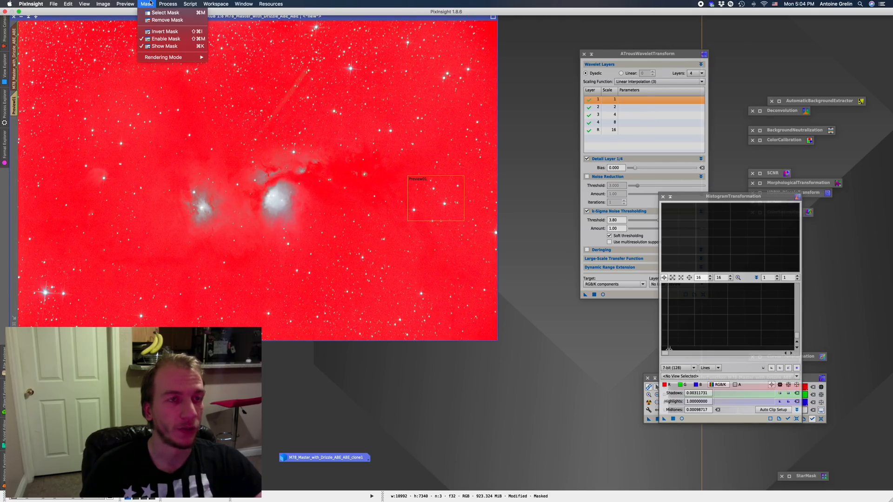
pyautogui.click(159, 31)
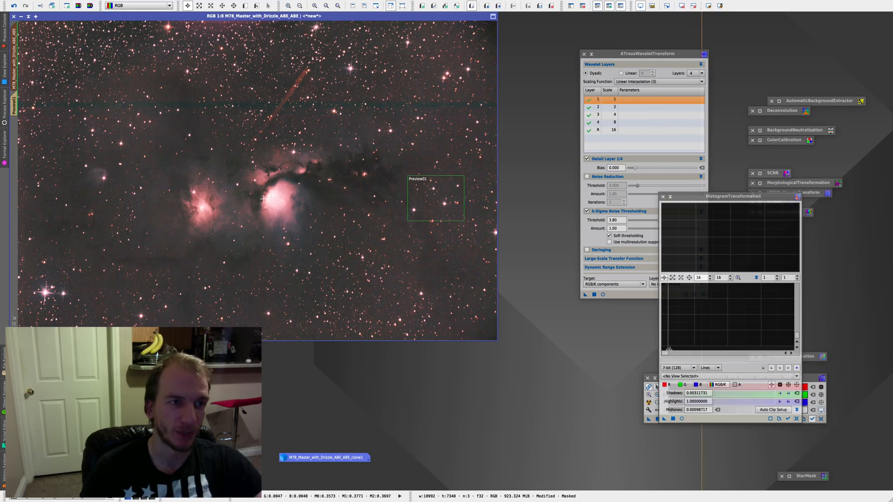
pyautogui.click(147, 4)
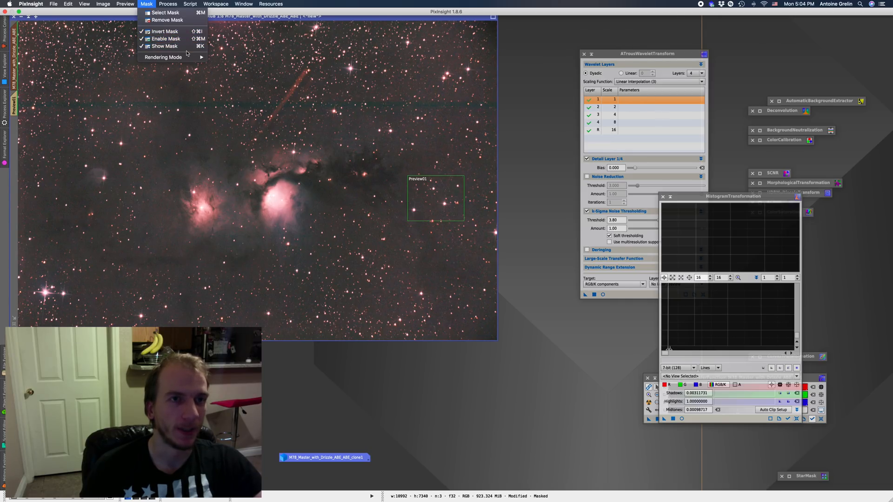
pyautogui.click(164, 46)
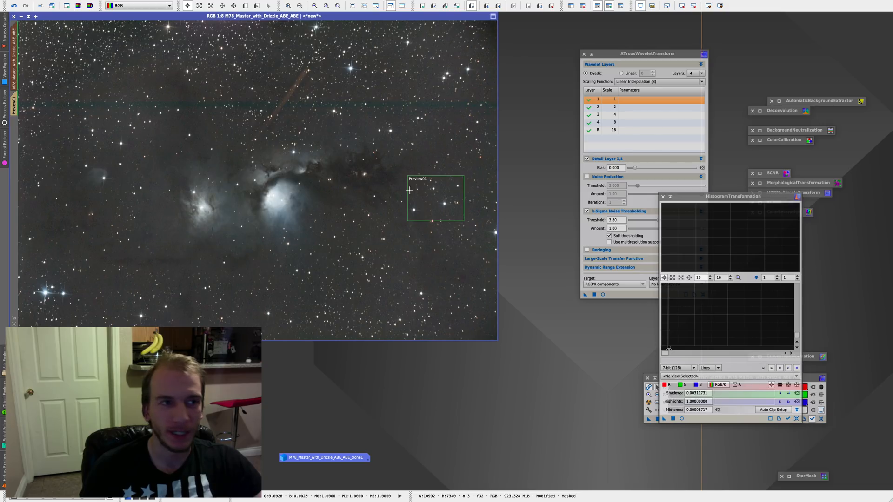
# Step: Create a preview of about 4072 × 3192 px over the reddish streak and dark dust beside the nebula, and open it
pyautogui.click(248, 6)
pyautogui.moveTo(439, 117); pyautogui.dragTo(262, 254)
pyautogui.moveTo(376, 210); pyautogui.dragTo(391, 162)
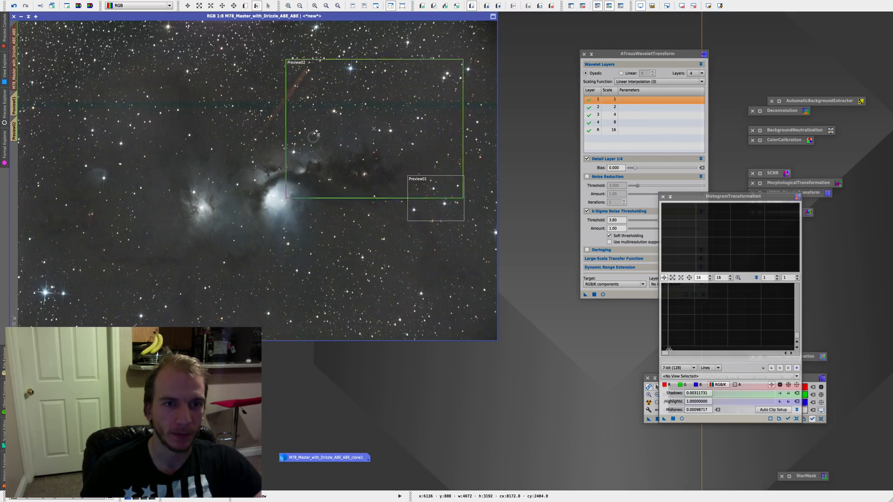
pyautogui.click(14, 131)
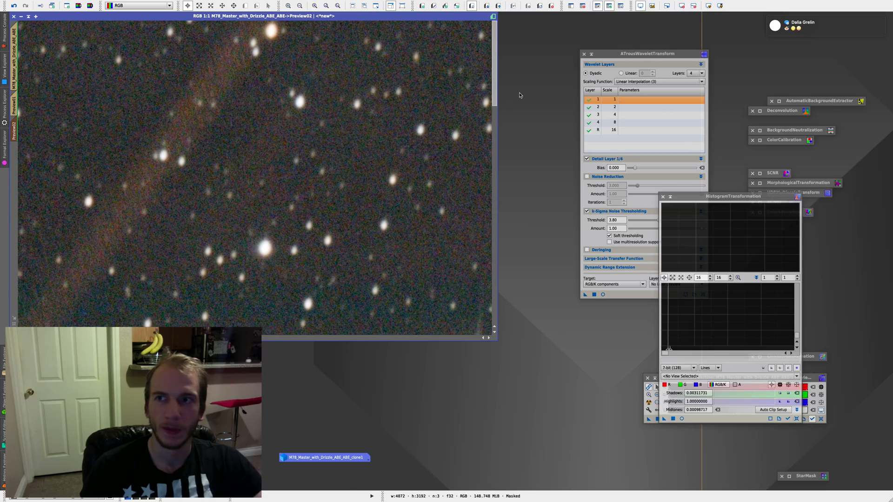
# Step: Put the HistogramTransformation window away and view the new preview at 1:2 zoom
pyautogui.moveTo(796, 30)
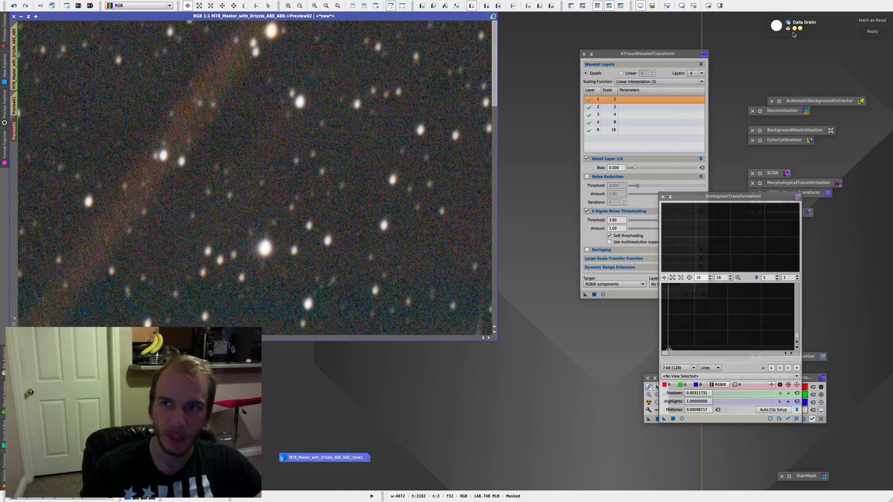
pyautogui.click(670, 196)
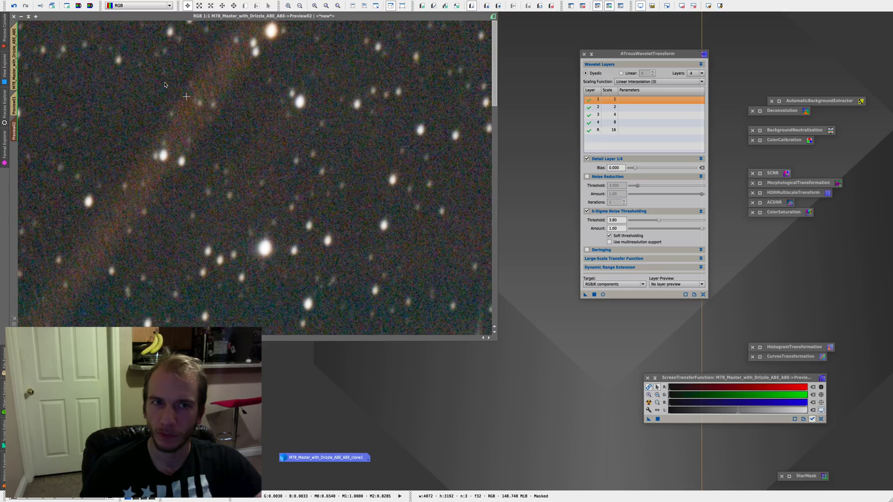
pyautogui.scroll(-1, 270, 142)
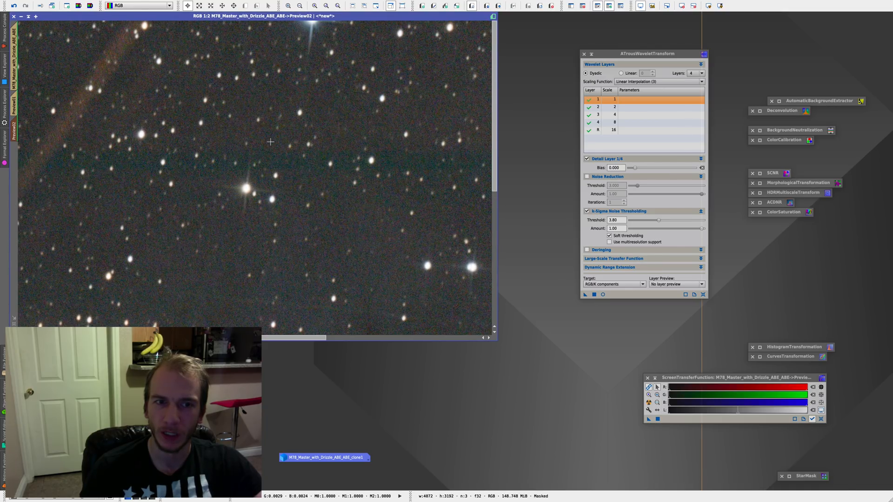
# Step: Test the ATrousWaveletTransform noise reduction on the preview over the reddish streak and dark dust
pyautogui.scroll(-1, 270, 142)
pyautogui.scroll(-1, 257, 180)
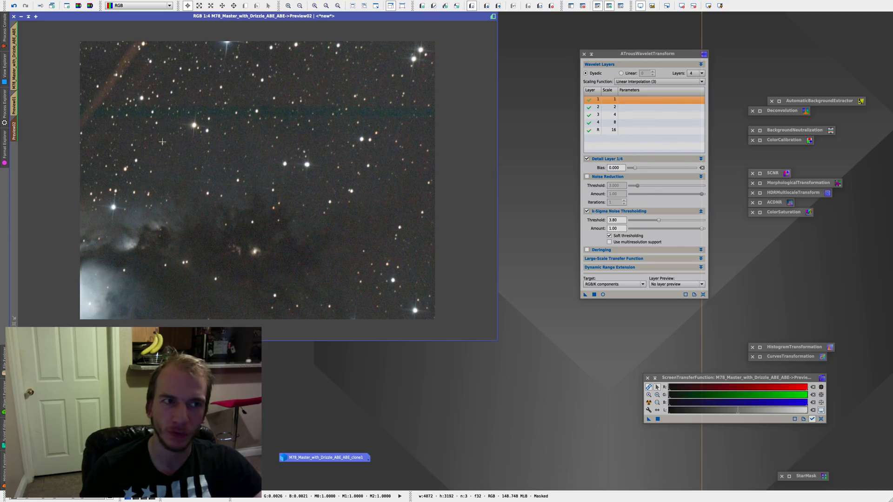
pyautogui.moveTo(585, 296); pyautogui.dragTo(346, 179)
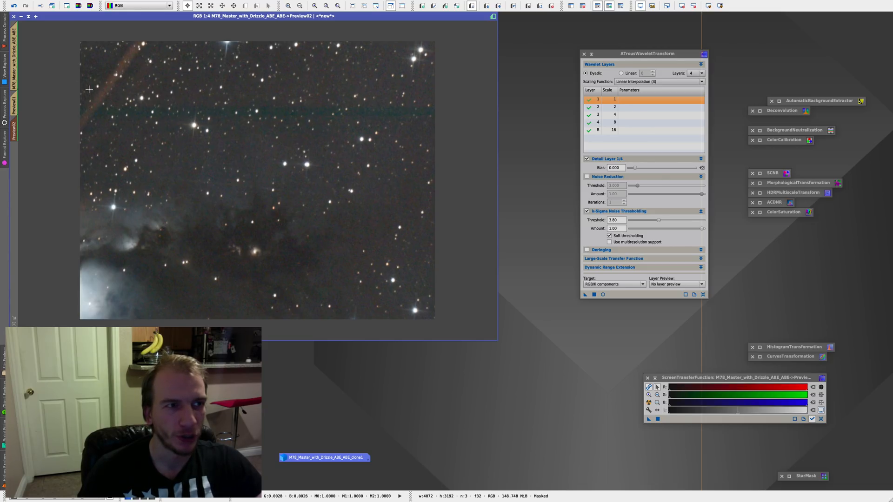
# Step: Create a larger preview of about 8256 × 5512 px on the master, covering both nebula cores and the sky above, and open it
pyautogui.click(15, 67)
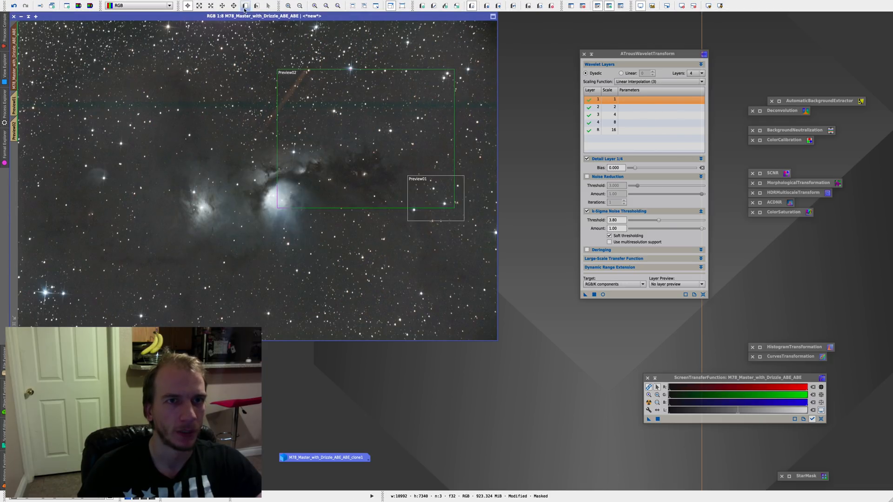
pyautogui.moveTo(56, 75); pyautogui.dragTo(416, 314)
pyautogui.hotkey('alt', 'e')
pyautogui.moveTo(64, 205); pyautogui.dragTo(44, 160)
pyautogui.scroll(-1, 44, 160)
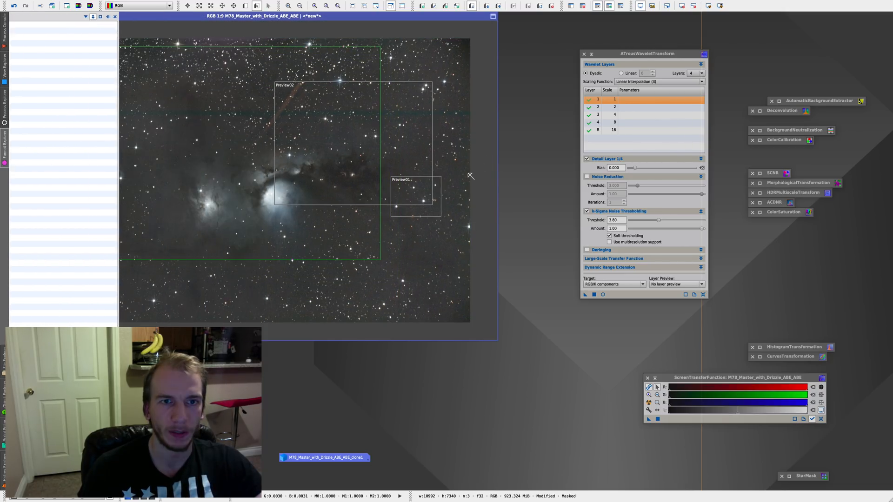
pyautogui.click(14, 157)
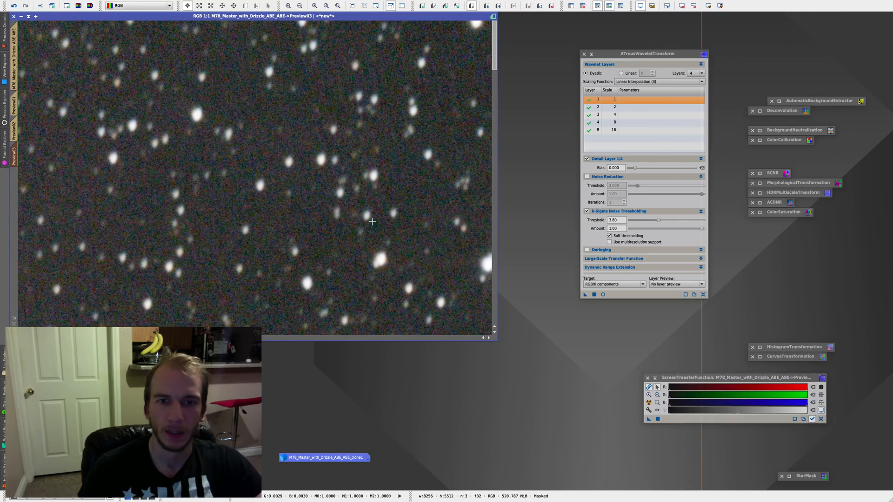
# Step: Apply the ATrousWaveletTransform to the large preview and inspect it at 1:8 zoom
pyautogui.scroll(-3, 372, 222)
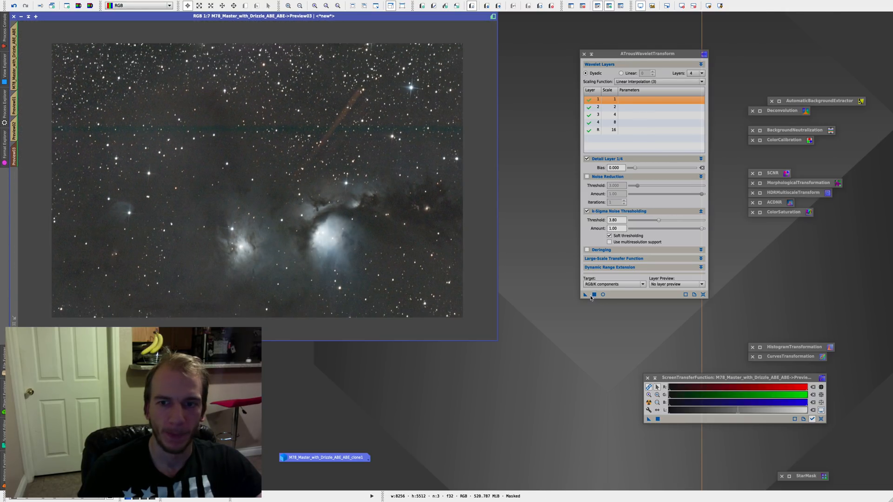
pyautogui.moveTo(352, 224); pyautogui.dragTo(352, 224)
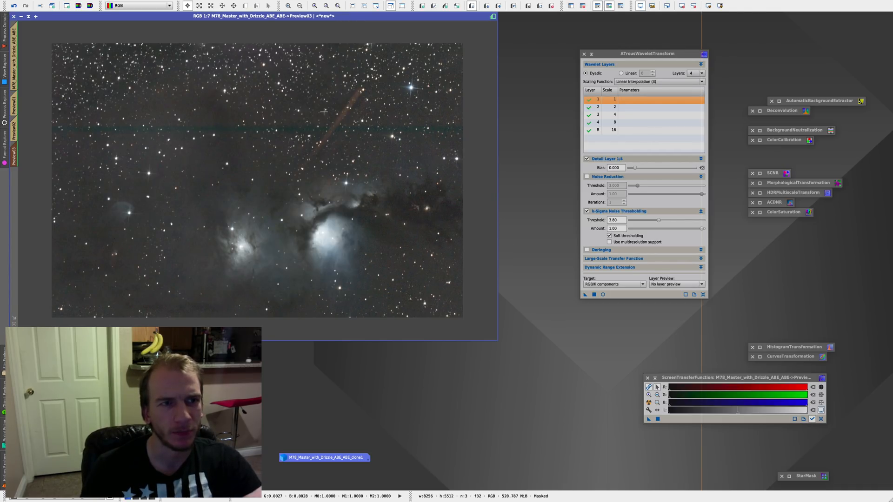
pyautogui.moveTo(19, 123)
pyautogui.scroll(-1, 63, 62)
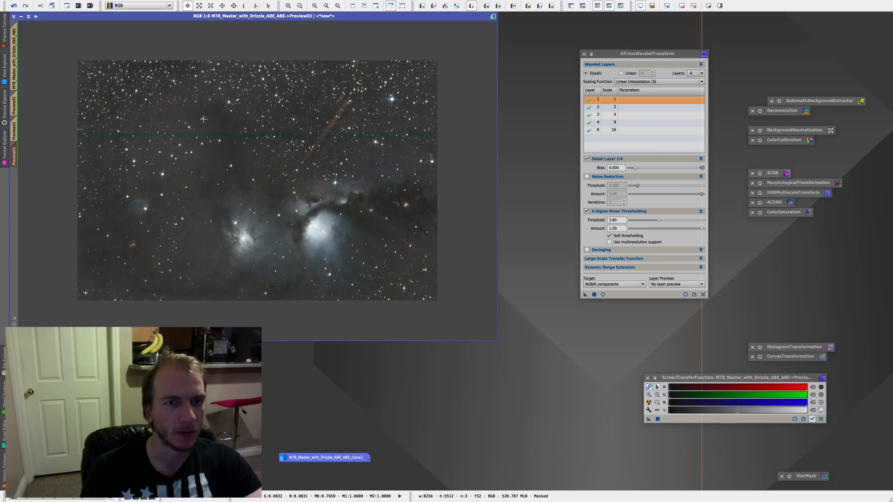
# Step: Apply the ATrousWaveletTransform to the full M78 master image and remove its mask
pyautogui.click(14, 60)
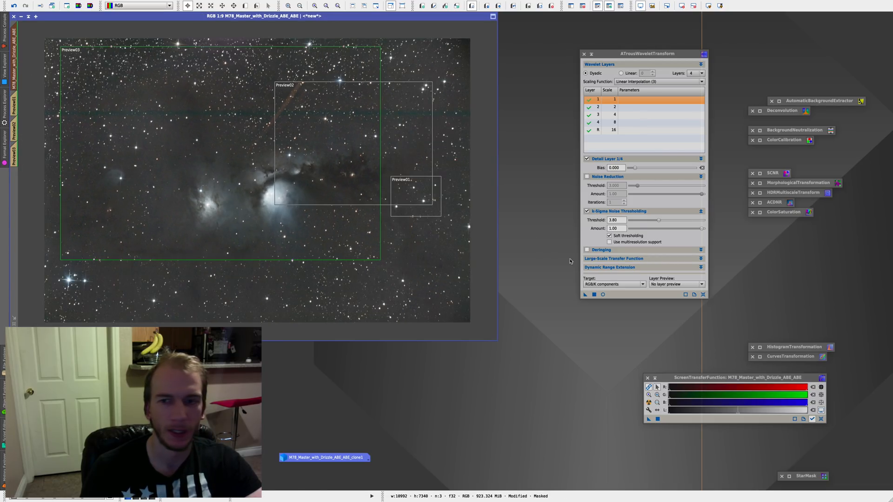
pyautogui.moveTo(584, 294); pyautogui.dragTo(436, 265)
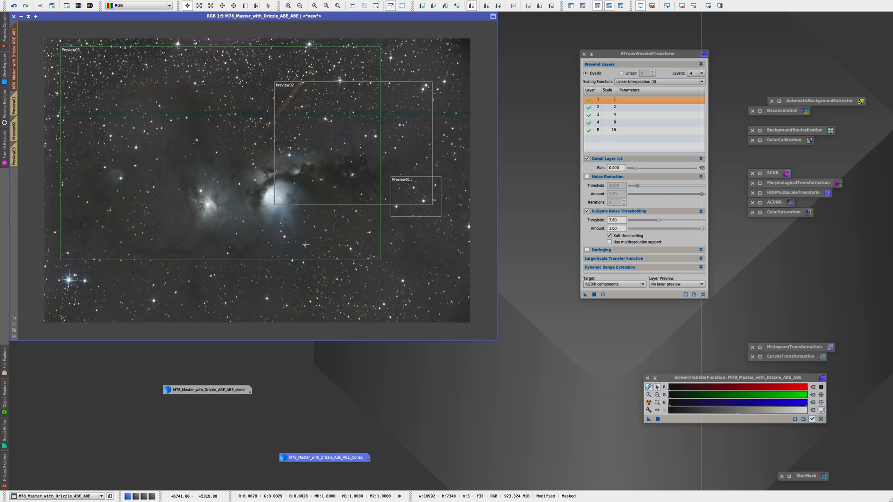
pyautogui.moveTo(194, 11)
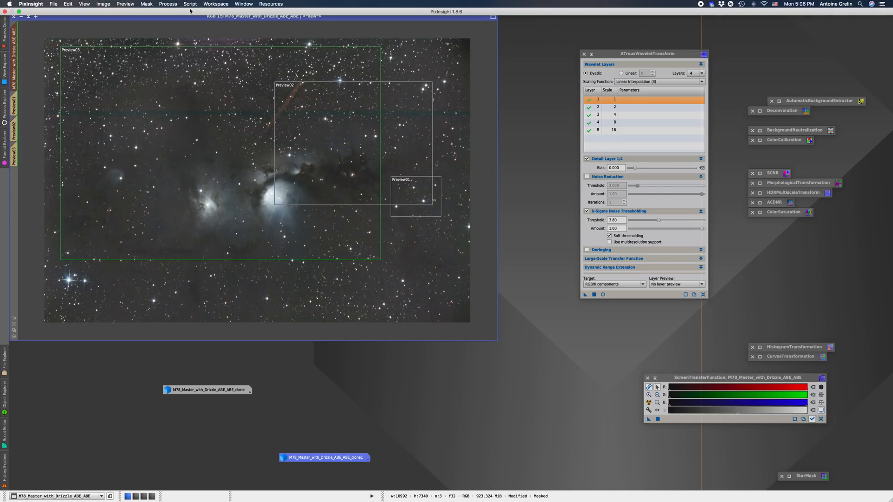
pyautogui.click(170, 7)
pyautogui.moveTo(146, 4)
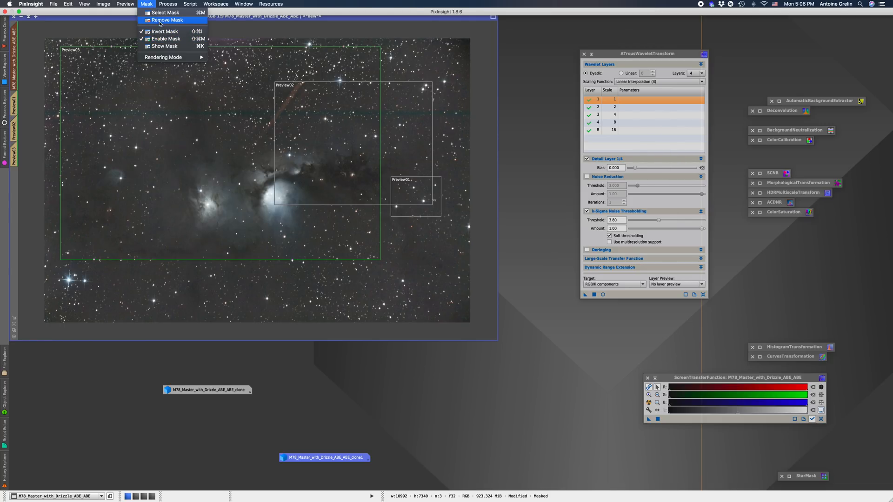
pyautogui.click(163, 20)
# Step: Delete all previews from the master image and put the ATrousWaveletTransform window away
pyautogui.click(132, 4)
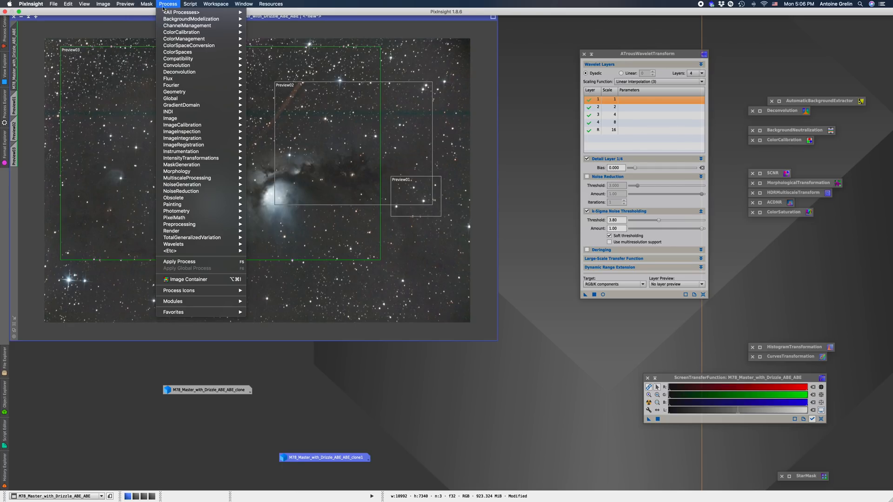
pyautogui.click(138, 133)
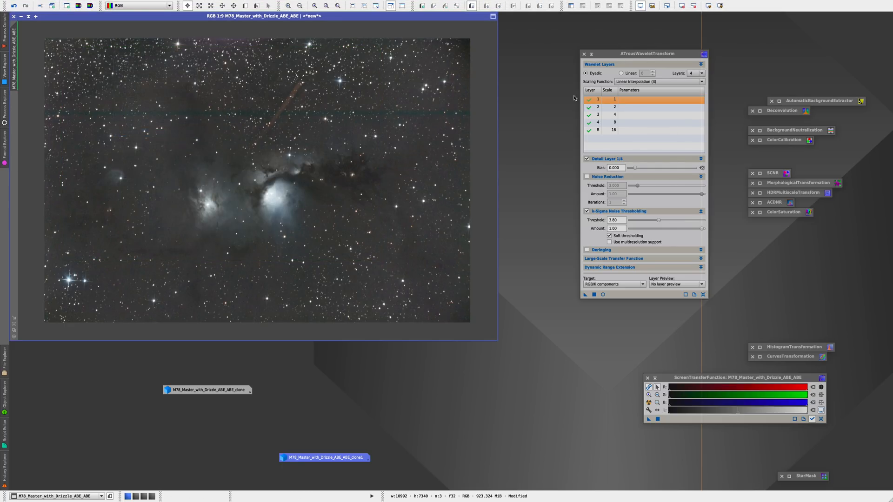
pyautogui.click(591, 54)
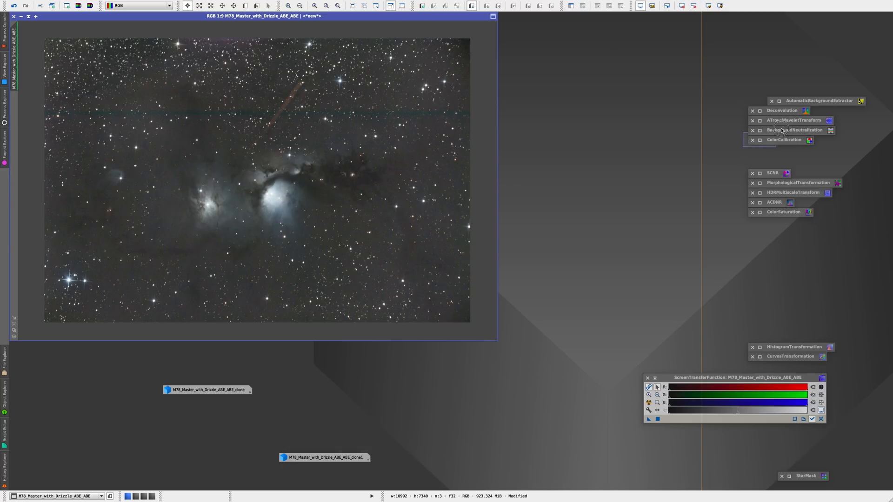
# Step: Open the BackgroundNeutralization and ColorCalibration processes and arrange their windows one above the other beside the image
pyautogui.doubleClick(755, 132)
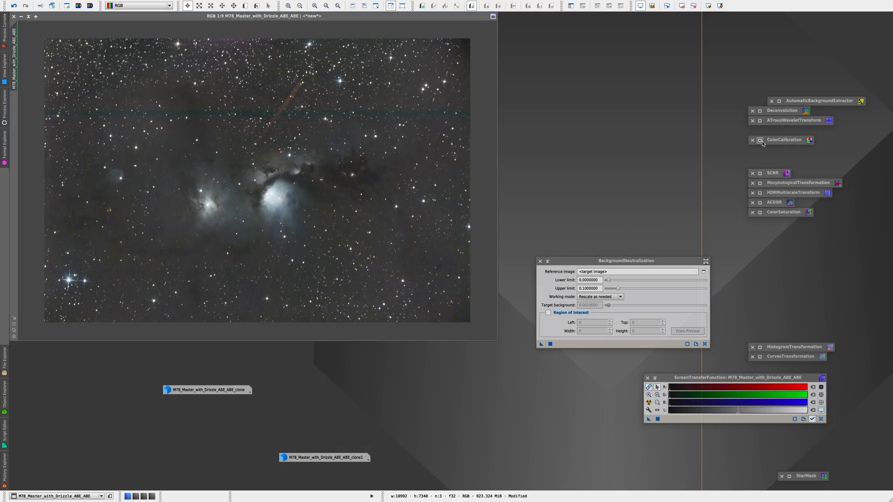
pyautogui.doubleClick(763, 141)
pyautogui.moveTo(666, 263); pyautogui.dragTo(800, 256)
pyautogui.moveTo(603, 68); pyautogui.dragTo(621, 35)
pyautogui.moveTo(716, 257); pyautogui.dragTo(584, 267)
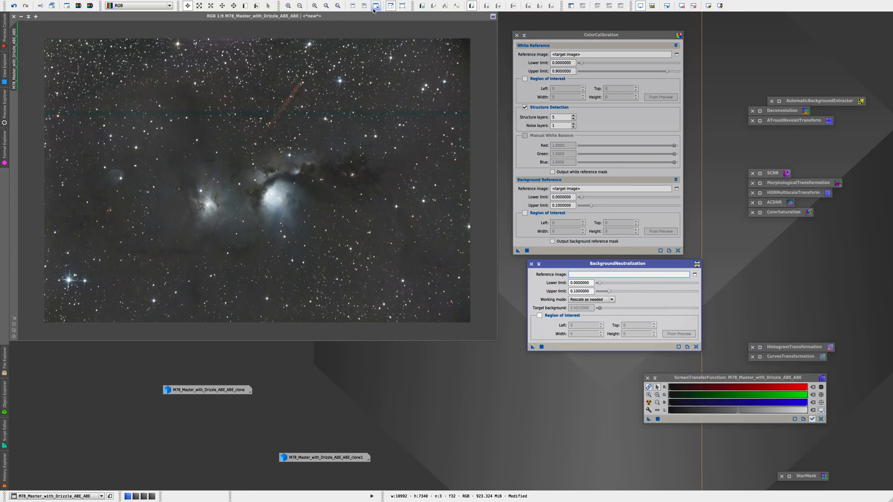
# Step: Create two tiny previews on star-free background, one near the master's upper-left area and one at its lower edge
pyautogui.click(248, 8)
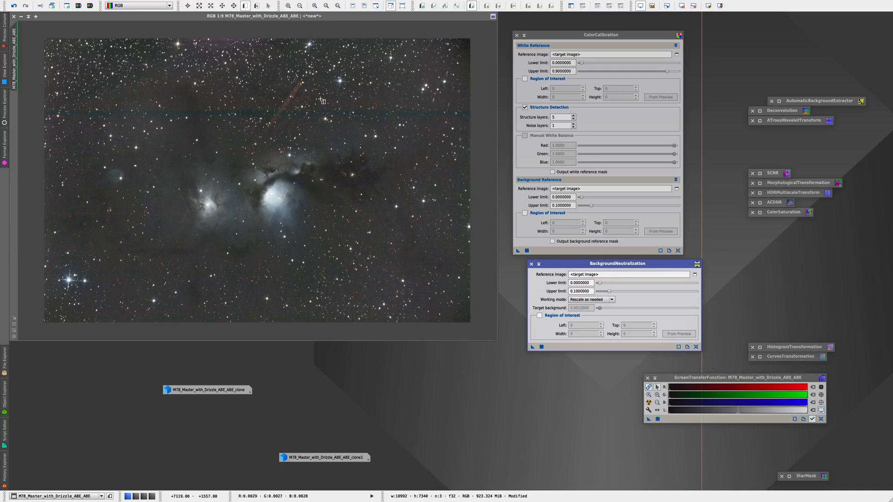
pyautogui.moveTo(588, 35); pyautogui.dragTo(600, 30)
pyautogui.click(645, 264)
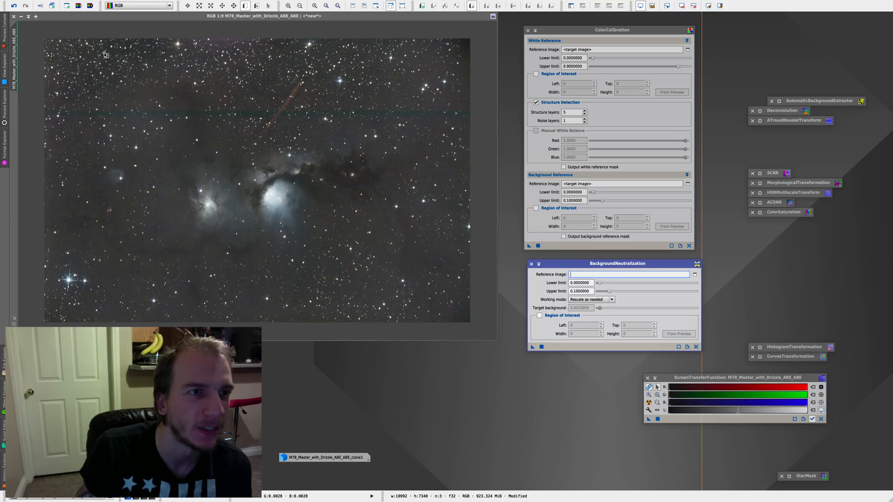
pyautogui.moveTo(112, 51); pyautogui.dragTo(109, 55)
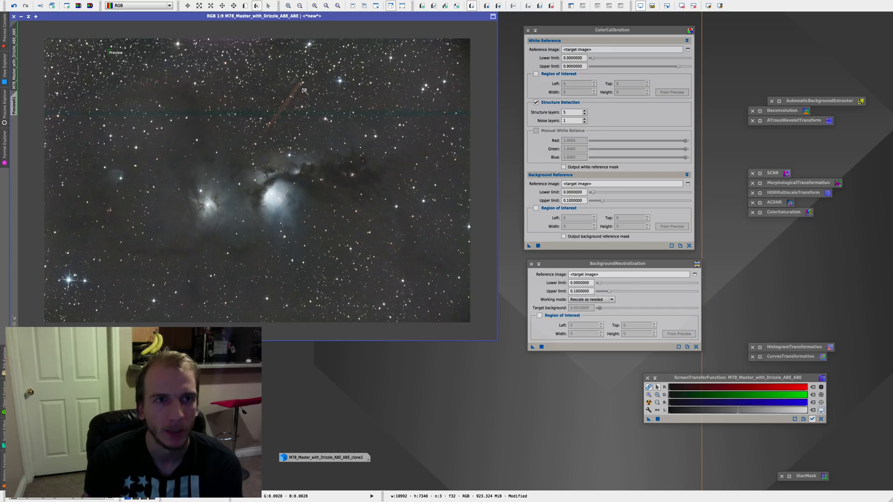
pyautogui.click(246, 6)
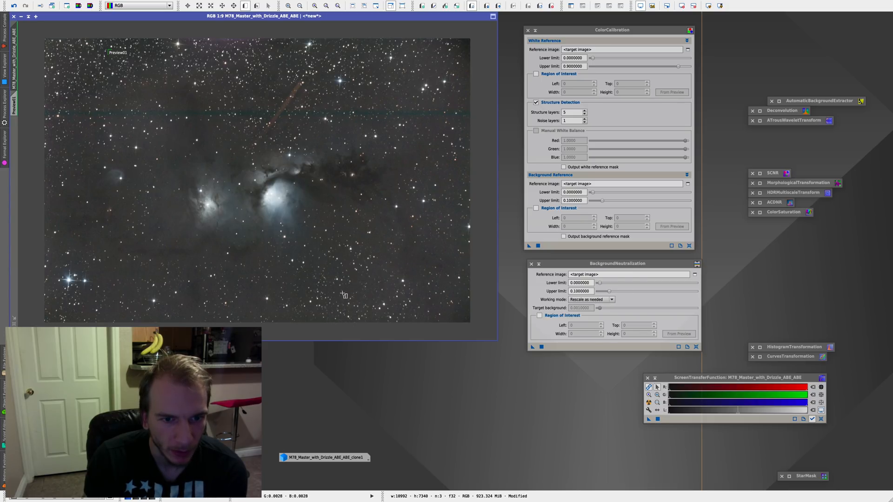
pyautogui.moveTo(327, 321); pyautogui.dragTo(328, 322)
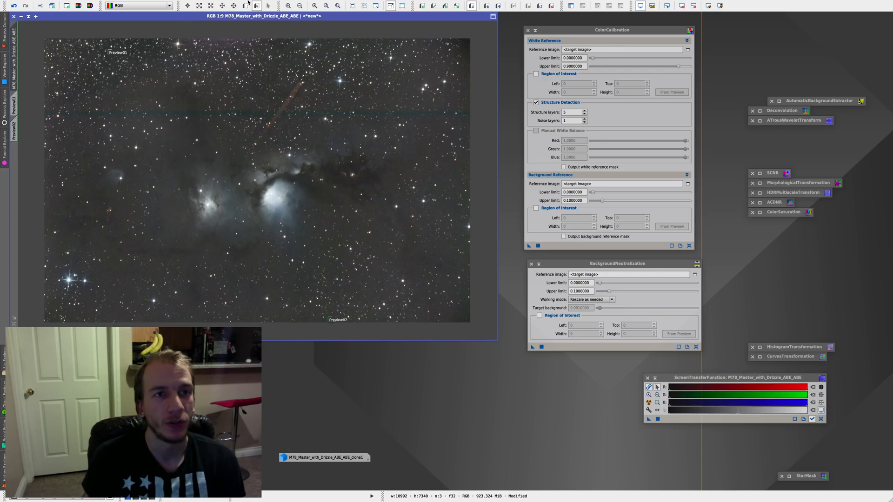
# Step: Combine the two background previews into one image with the PreviewAggregator script, with Create preview enabled, and place it below the master
pyautogui.moveTo(242, 5)
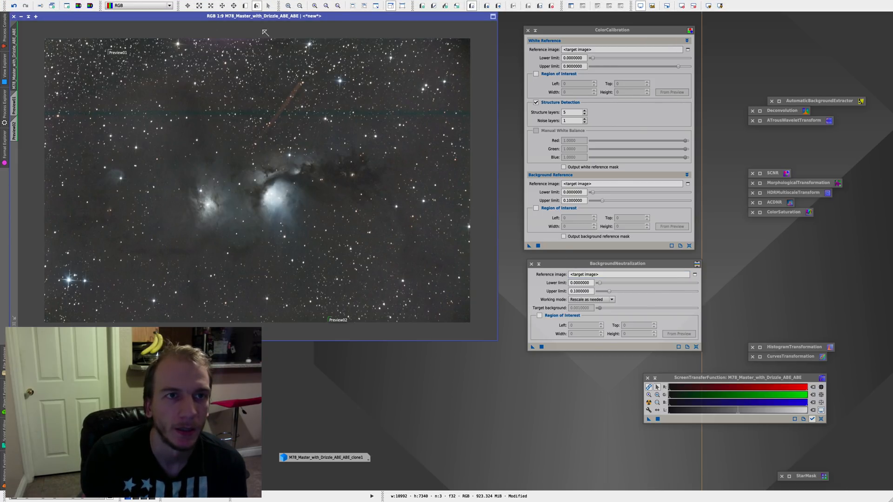
pyautogui.click(191, 4)
pyautogui.moveTo(237, 72)
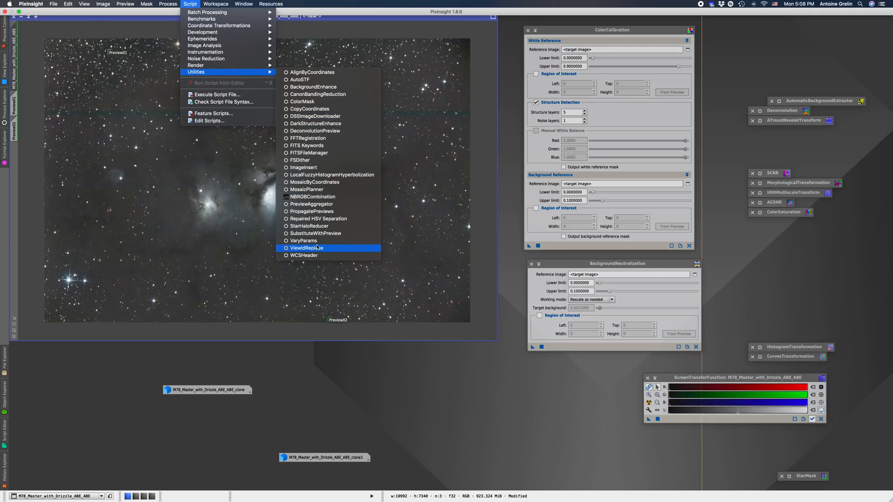
pyautogui.click(322, 205)
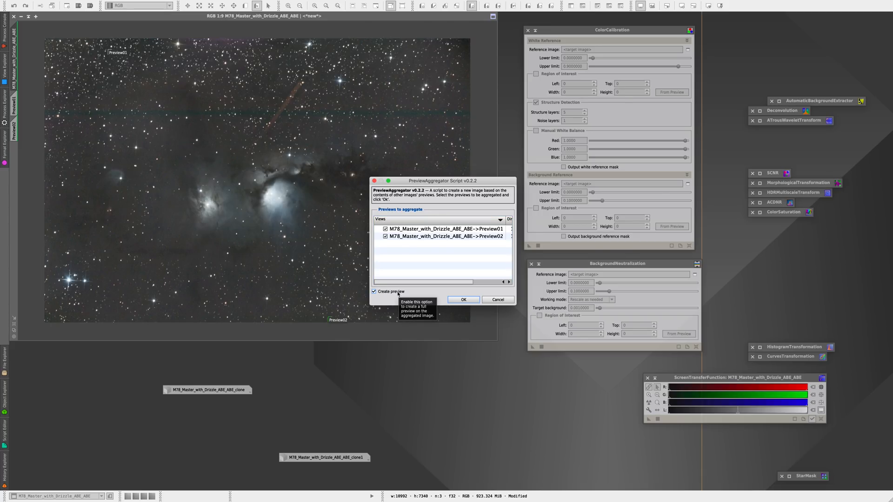
pyautogui.click(463, 300)
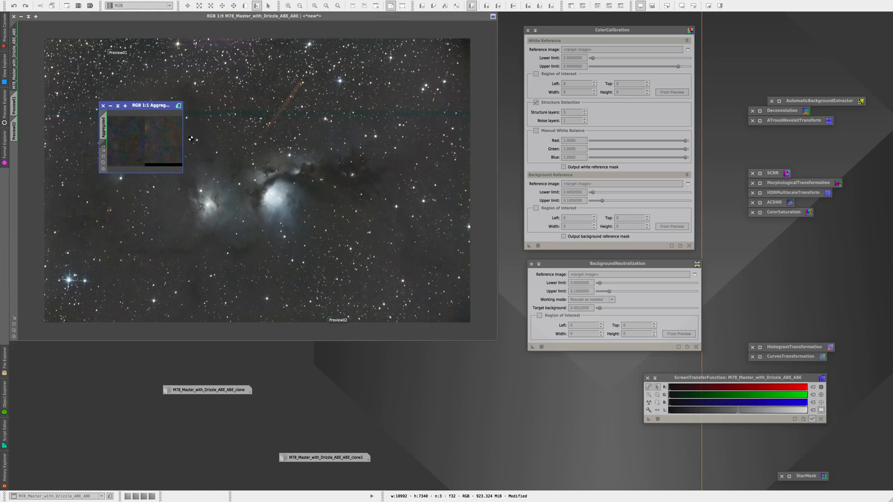
pyautogui.moveTo(132, 123); pyautogui.dragTo(385, 386)
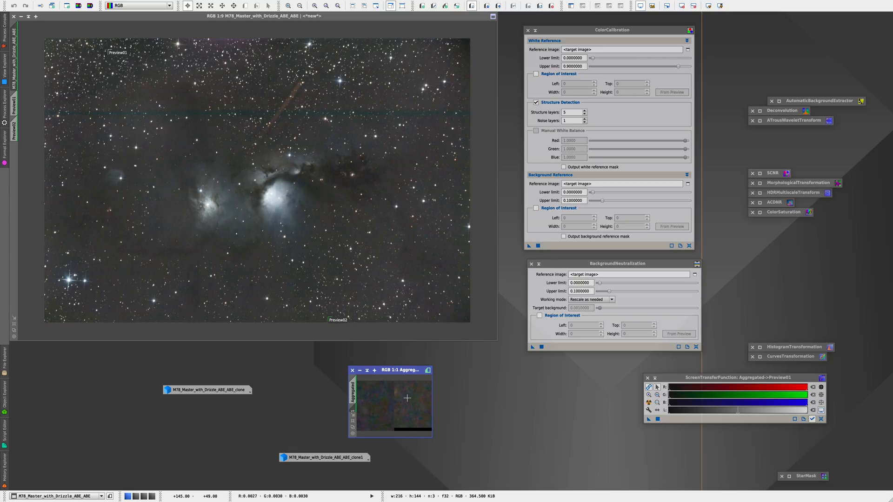
# Step: Create a large preview on the master enclosing both bright nebula cores and the surrounding dark dust
pyautogui.click(262, 16)
pyautogui.click(245, 6)
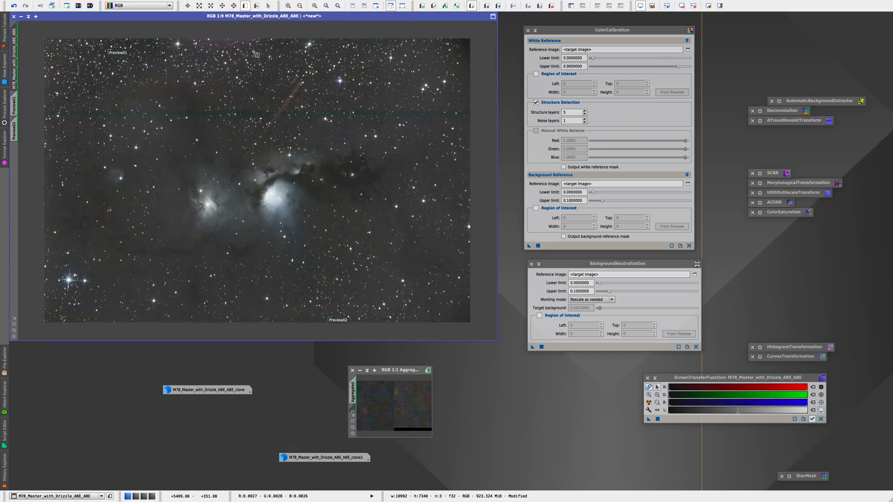
pyautogui.moveTo(114, 110); pyautogui.dragTo(400, 269)
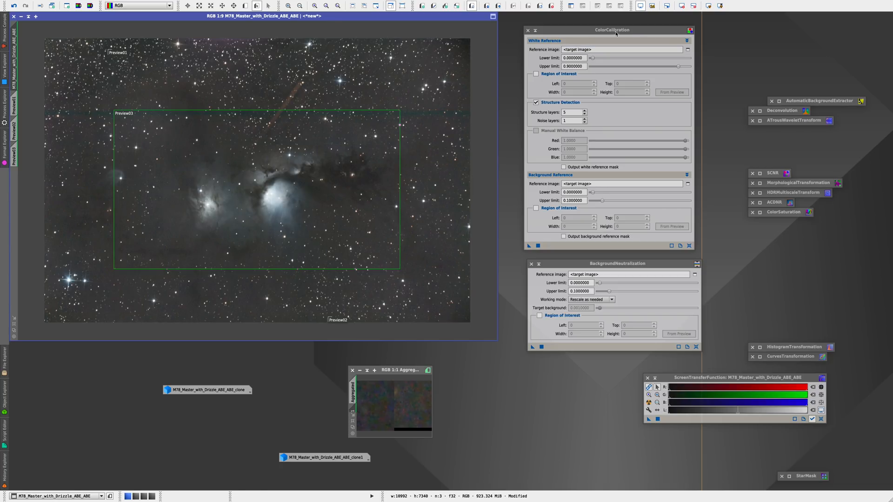
# Step: Set the BackgroundNeutralization reference image to the Aggregated view
pyautogui.click(618, 267)
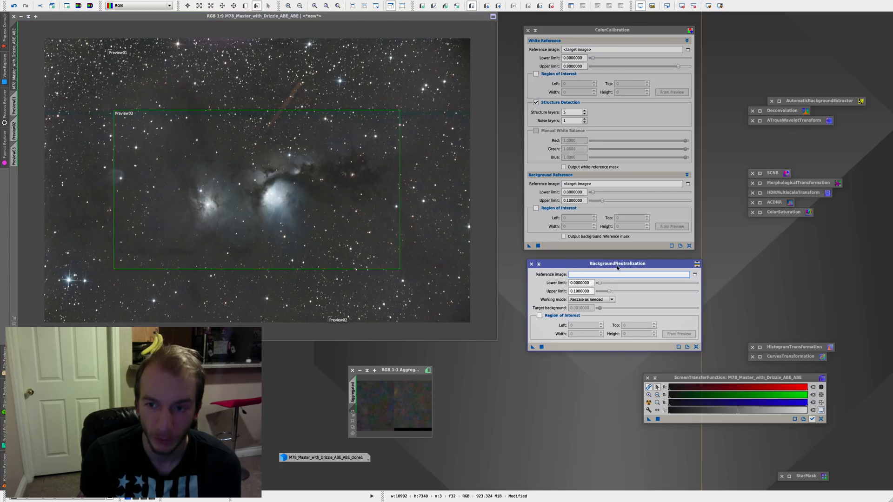
pyautogui.click(695, 275)
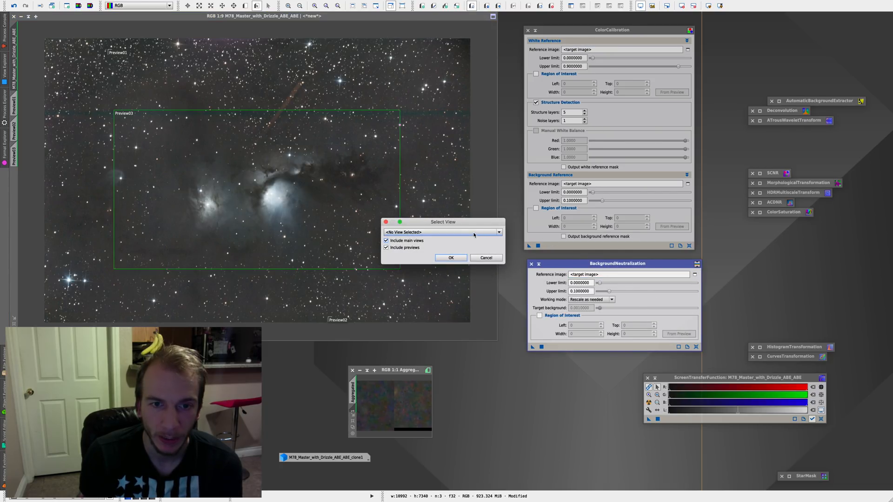
pyautogui.click(475, 234)
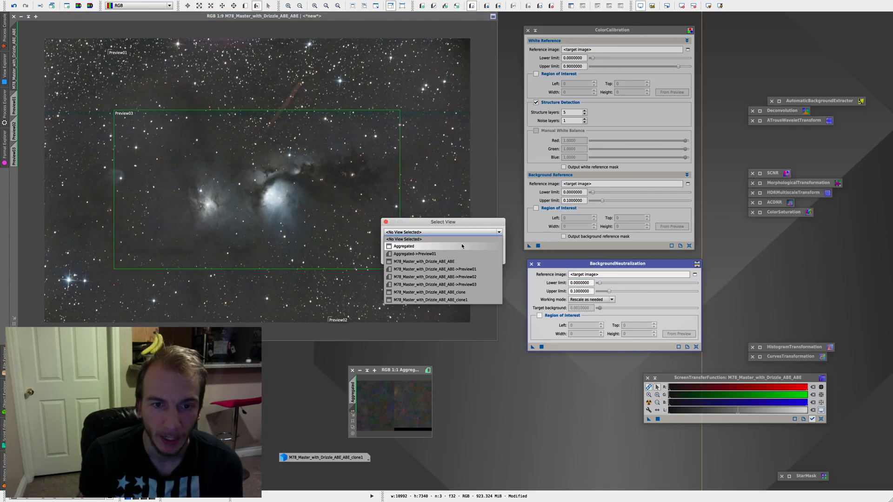
pyautogui.click(414, 247)
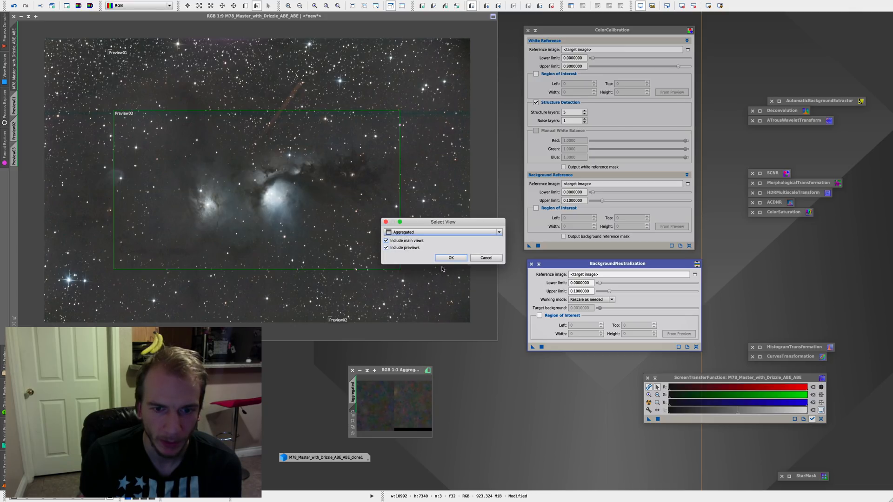
pyautogui.click(445, 259)
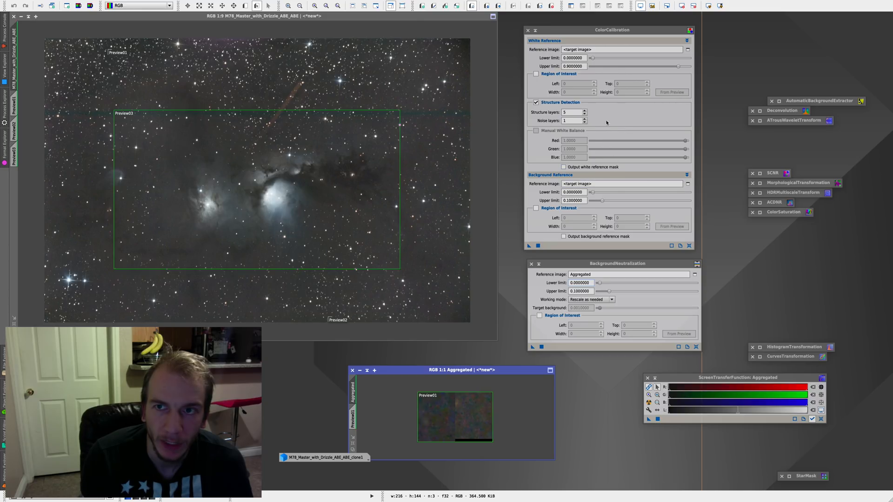
# Step: In ColorCalibration, set the white reference to the master's Preview03 and the background reference to the Aggregated view
pyautogui.click(688, 49)
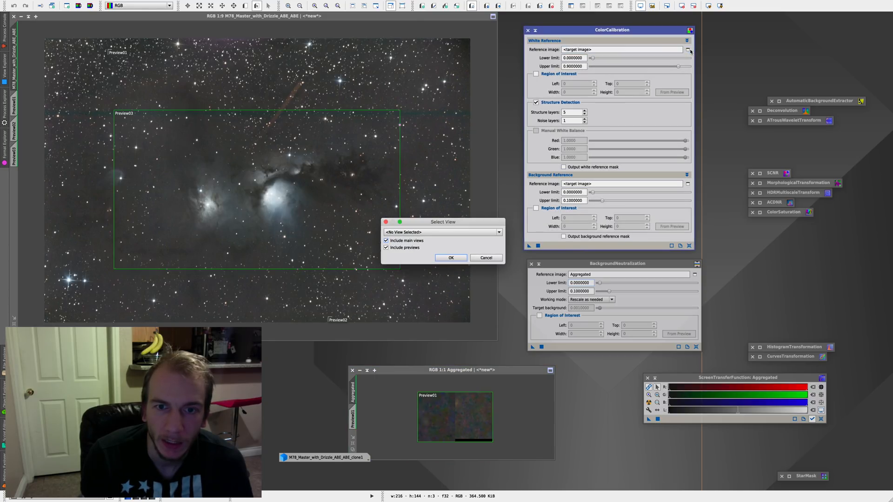
pyautogui.click(493, 230)
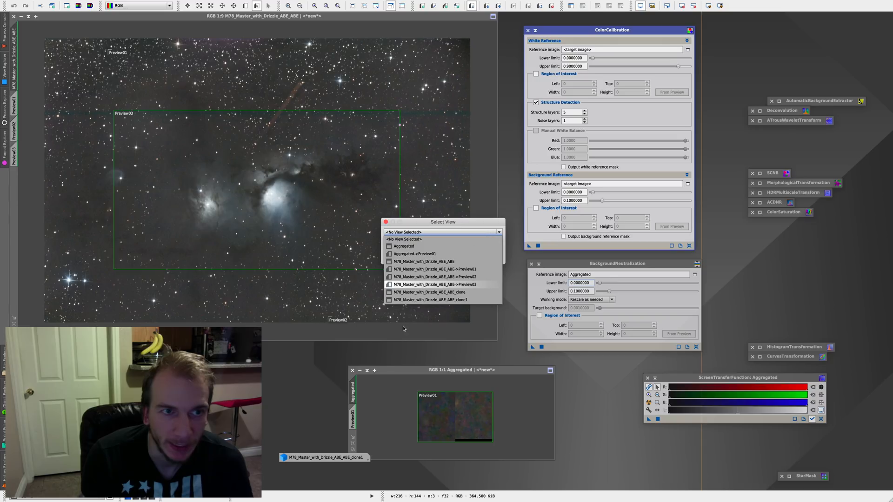
pyautogui.click(409, 284)
pyautogui.click(458, 258)
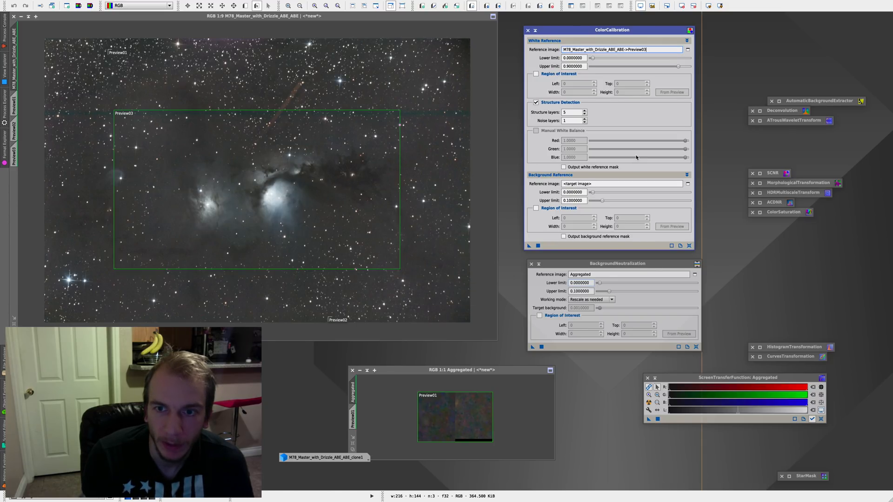
pyautogui.click(688, 183)
pyautogui.click(414, 232)
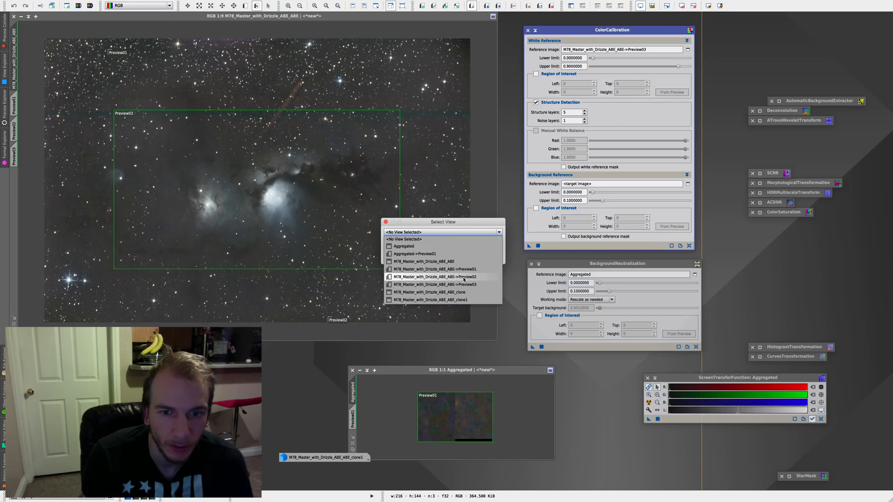
pyautogui.click(416, 246)
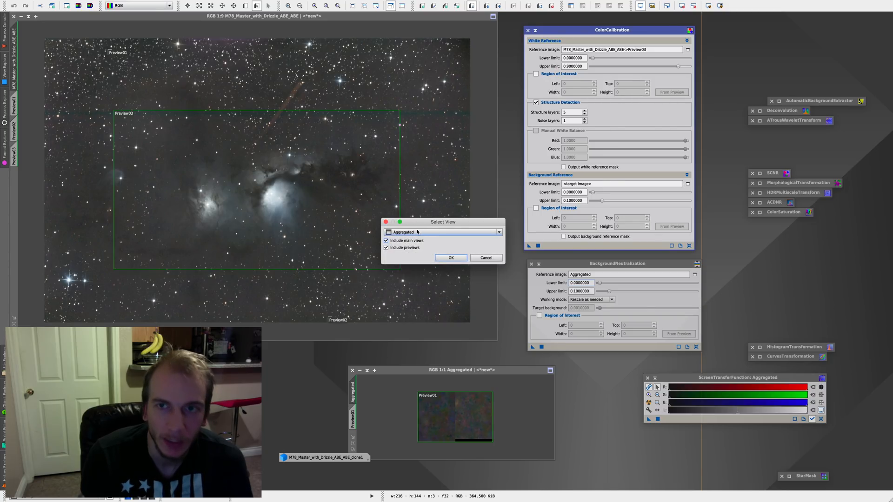
pyautogui.click(451, 257)
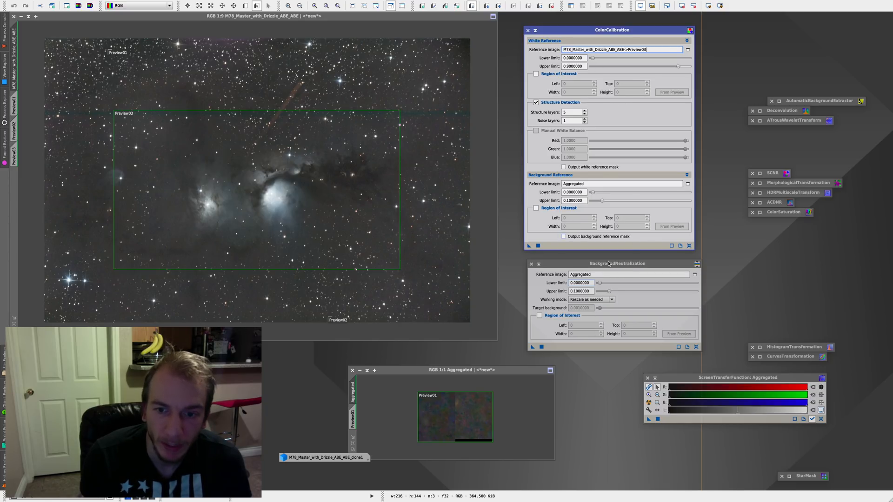
# Step: Apply BackgroundNeutralization and ColorCalibration to the master in that order, and collapse both process windows
pyautogui.click(603, 263)
pyautogui.moveTo(532, 346); pyautogui.dragTo(432, 179)
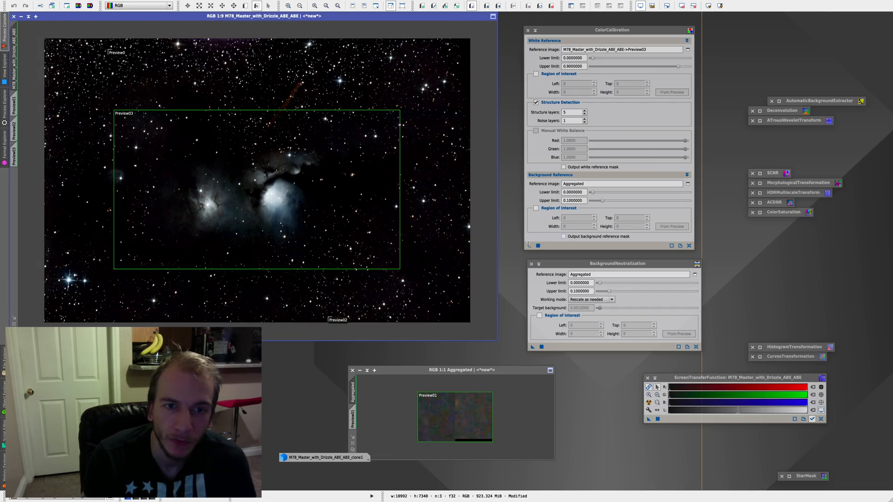
pyautogui.moveTo(528, 247); pyautogui.dragTo(424, 219)
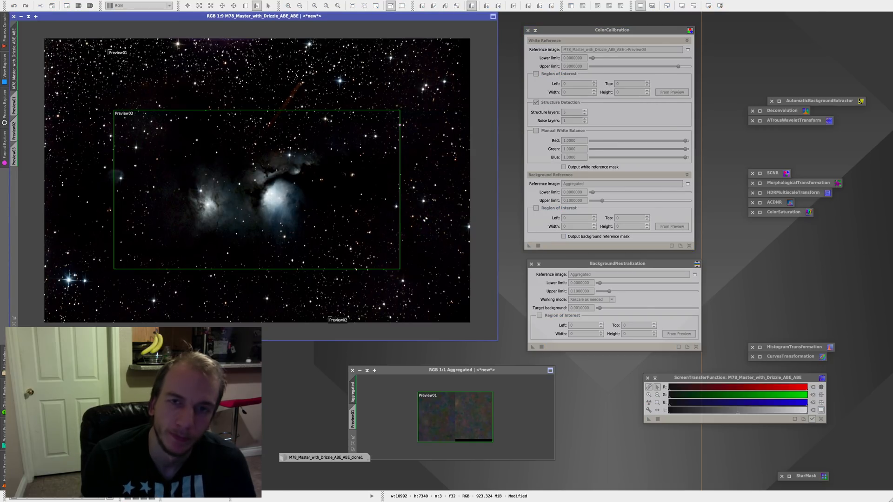
pyautogui.click(535, 30)
pyautogui.click(538, 264)
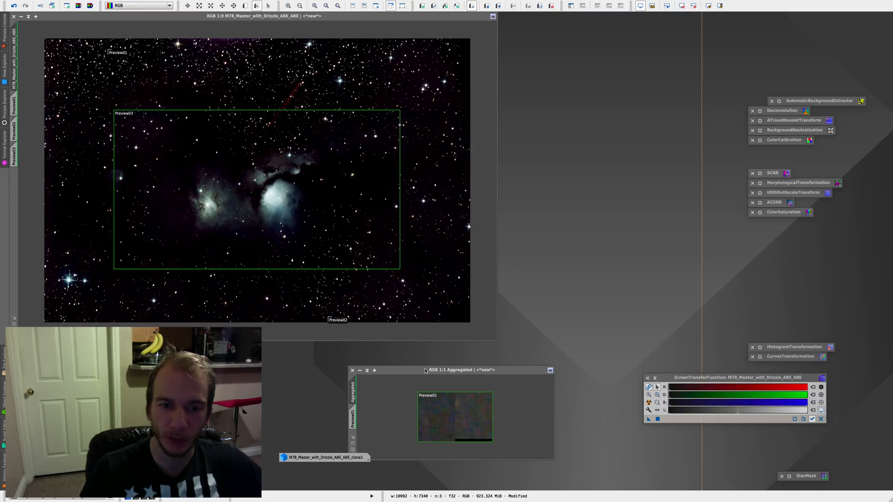
# Step: Close the Aggregated image and delete all previews from the master
pyautogui.click(353, 370)
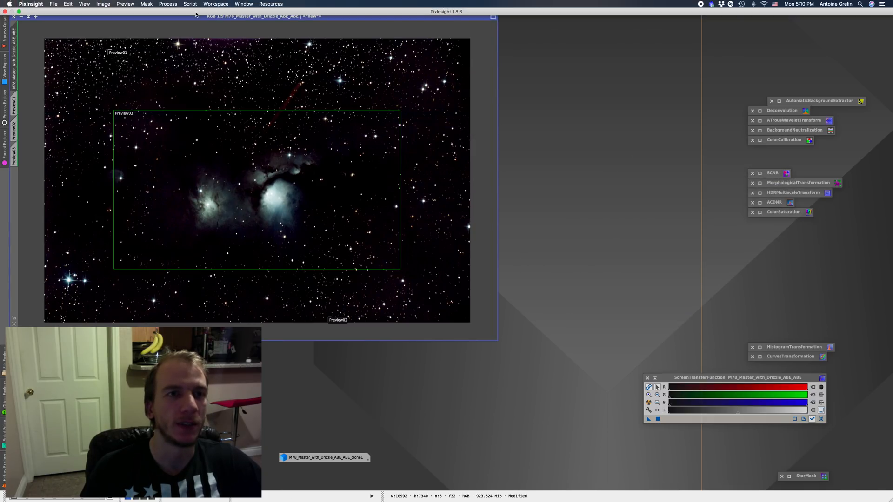
pyautogui.click(168, 4)
pyautogui.moveTo(125, 3)
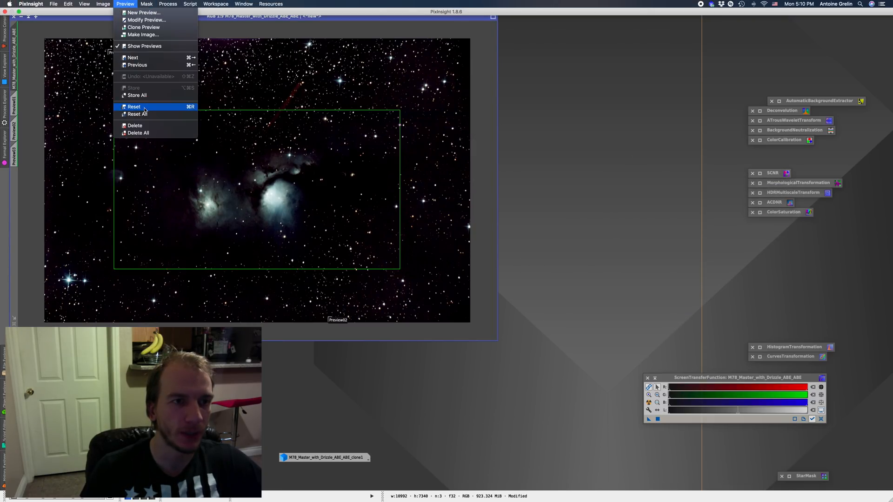
pyautogui.click(138, 133)
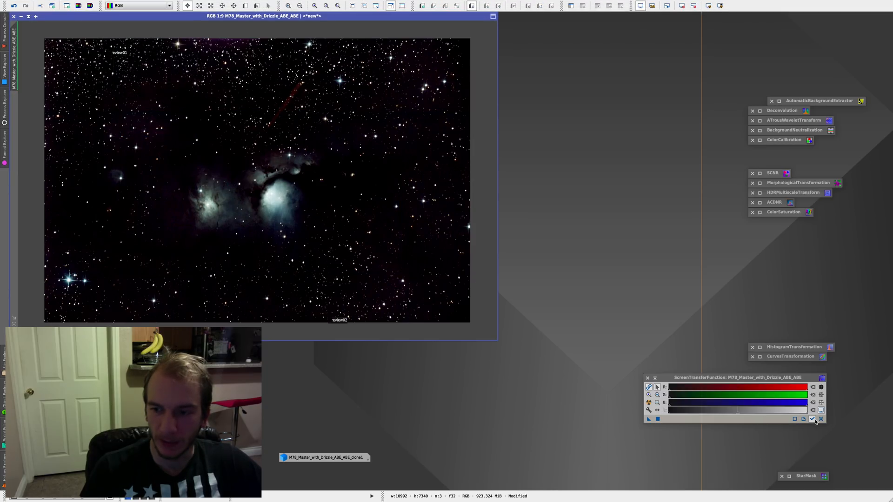
# Step: Check the master's calibrated color by resetting its screen stretch and auto-stretching it with linked, then unlinked channels
pyautogui.click(821, 419)
pyautogui.click(649, 402)
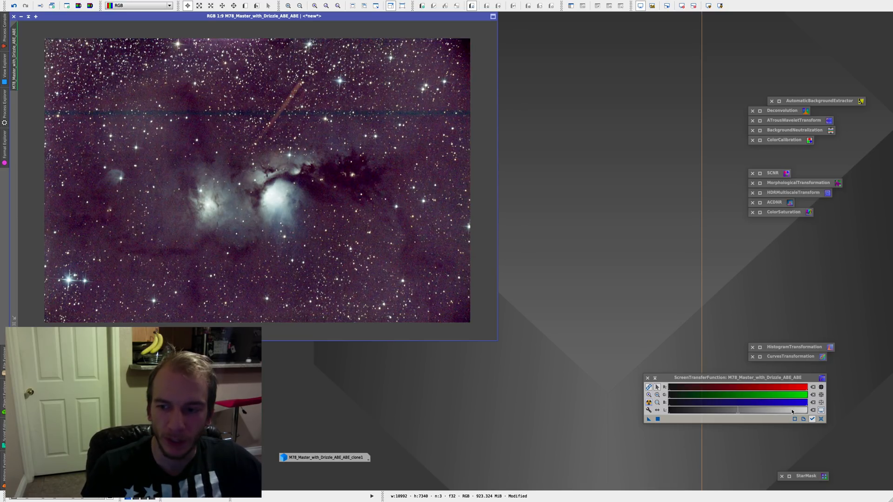
pyautogui.click(649, 387)
pyautogui.click(649, 403)
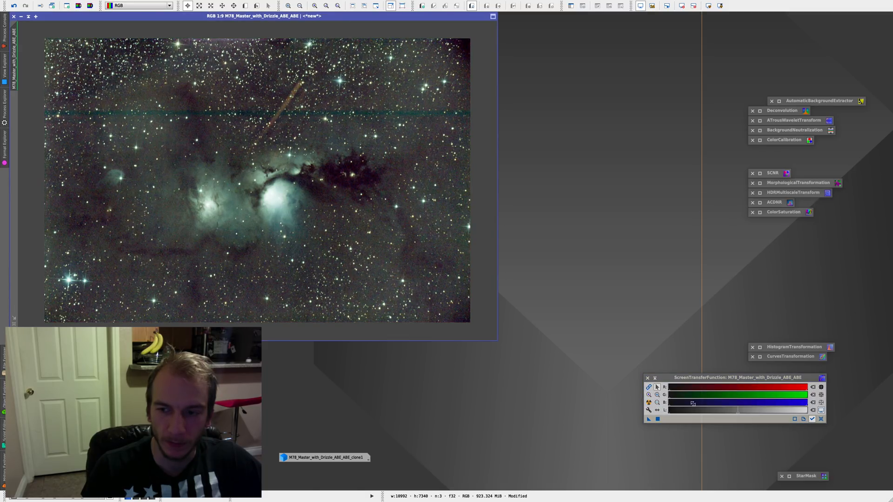
# Step: Reset the master's screen stretch, collapse ScreenTransferFunction and fit the master to its window
pyautogui.click(820, 419)
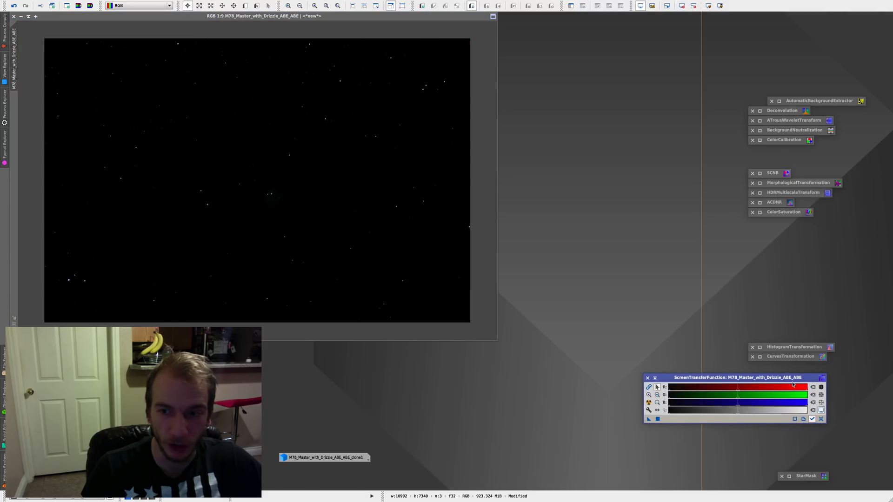
pyautogui.click(648, 378)
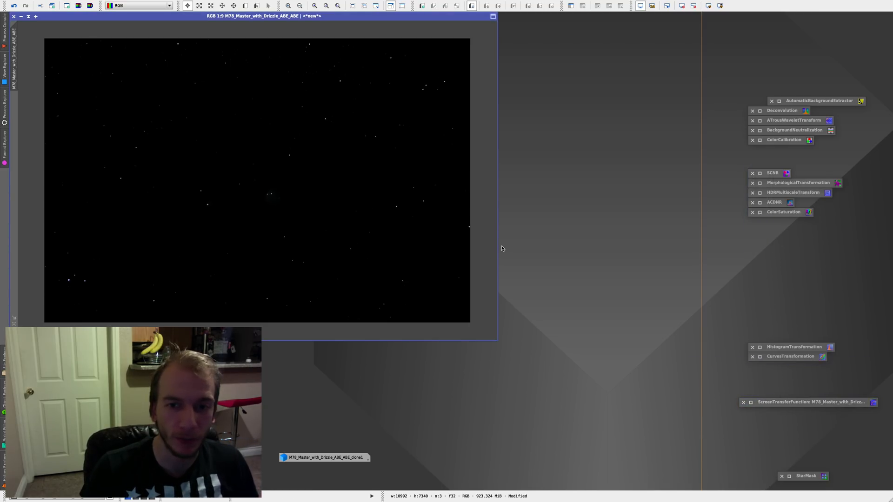
pyautogui.click(14, 325)
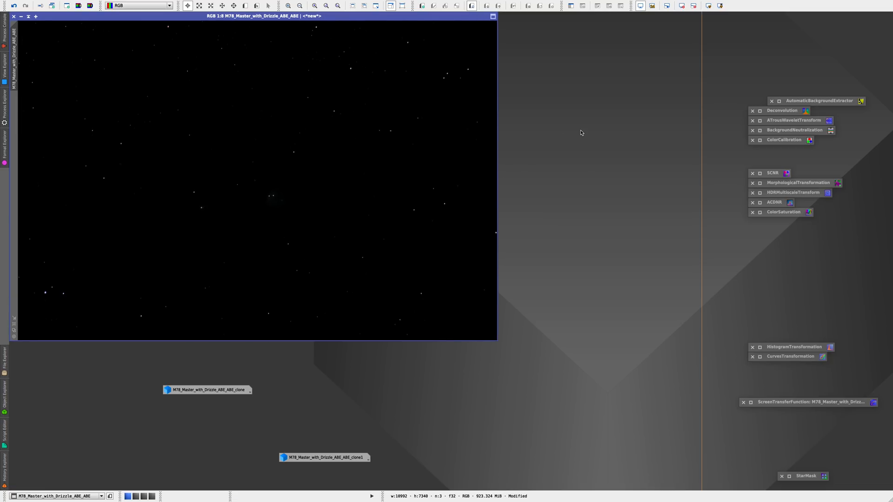
# Step: Open HistogramTransformation with default levels, have it track the master, and show its real-time preview beside it
pyautogui.doubleClick(764, 349)
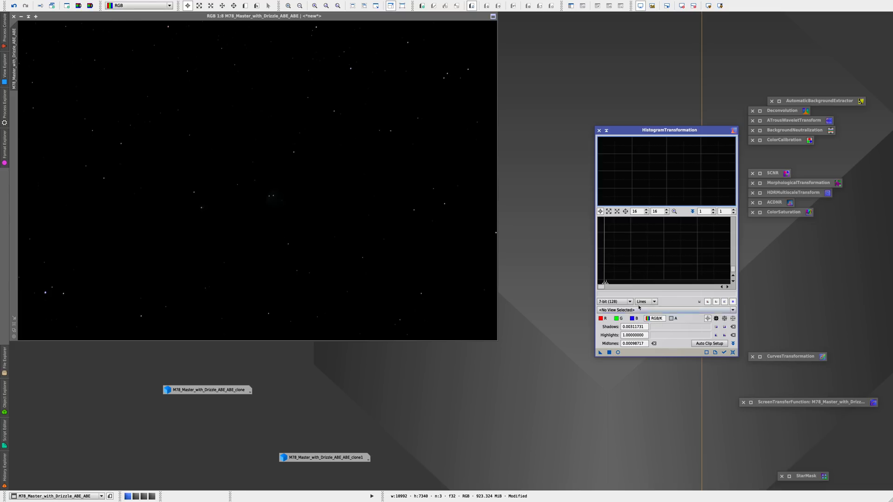
pyautogui.click(732, 352)
pyautogui.scroll(13, 636, 272)
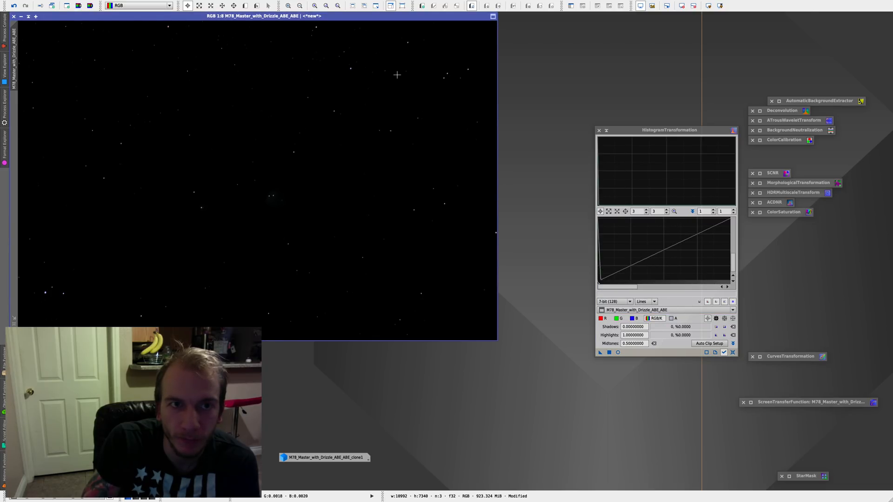
pyautogui.click(618, 352)
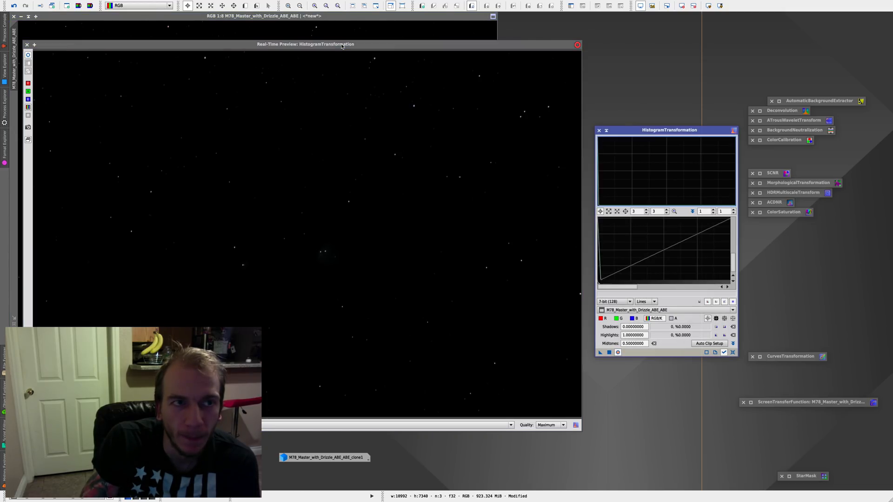
pyautogui.moveTo(343, 44); pyautogui.dragTo(335, 29)
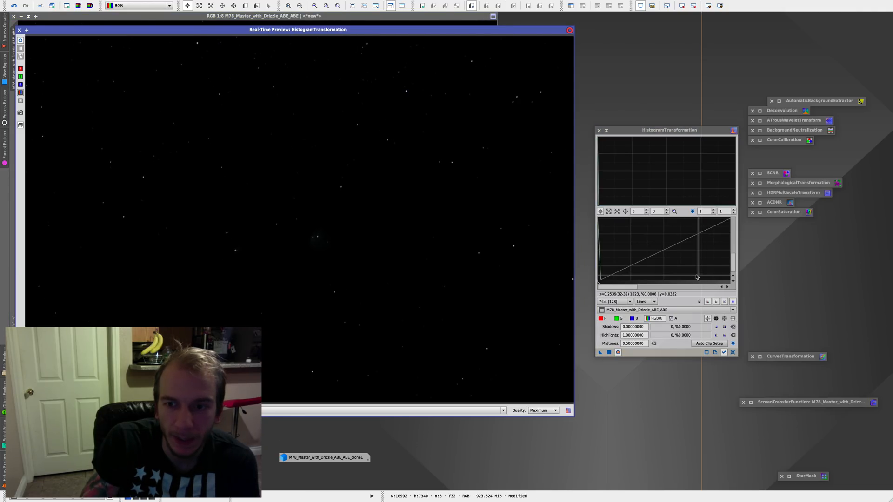
# Step: Lower the HistogramTransformation midtones for RGB/K to about 0.00735 to brighten the nebula in the real-time preview
pyautogui.scroll(2, 696, 276)
pyautogui.scroll(-1, 665, 284)
pyautogui.moveTo(666, 282); pyautogui.dragTo(596, 289)
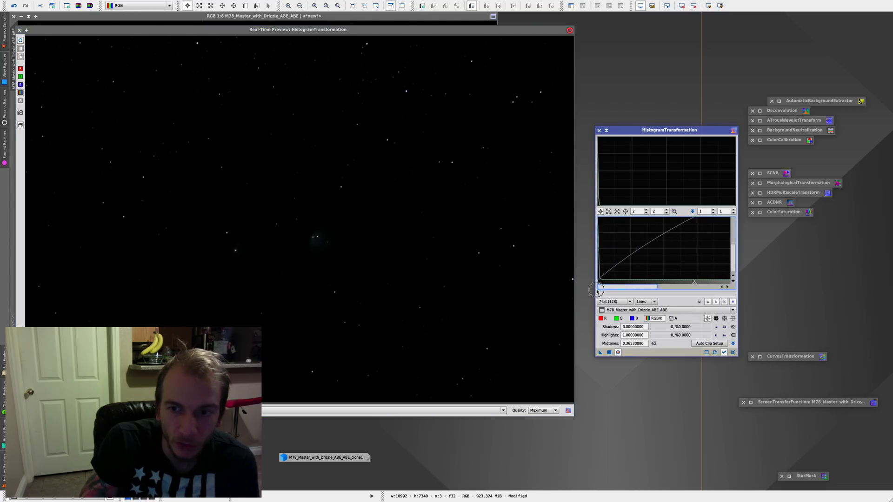
pyautogui.moveTo(694, 282); pyautogui.dragTo(602, 286)
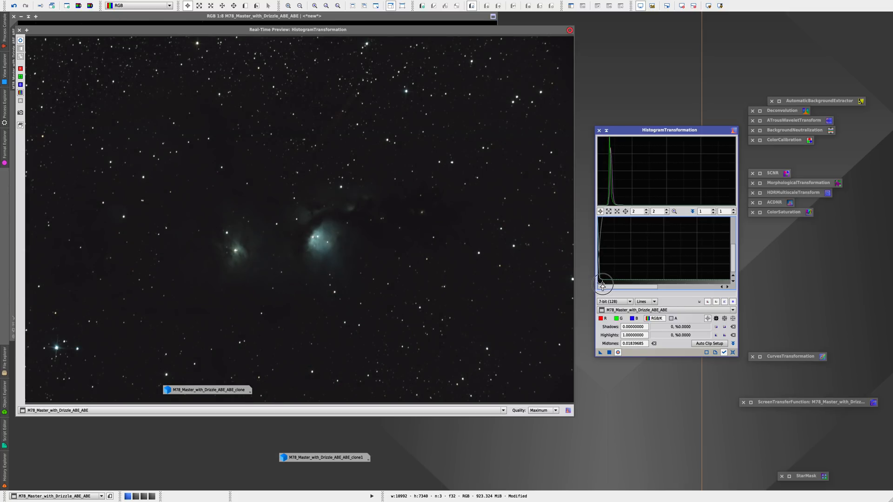
pyautogui.scroll(13, 614, 286)
pyautogui.moveTo(634, 284); pyautogui.dragTo(611, 285)
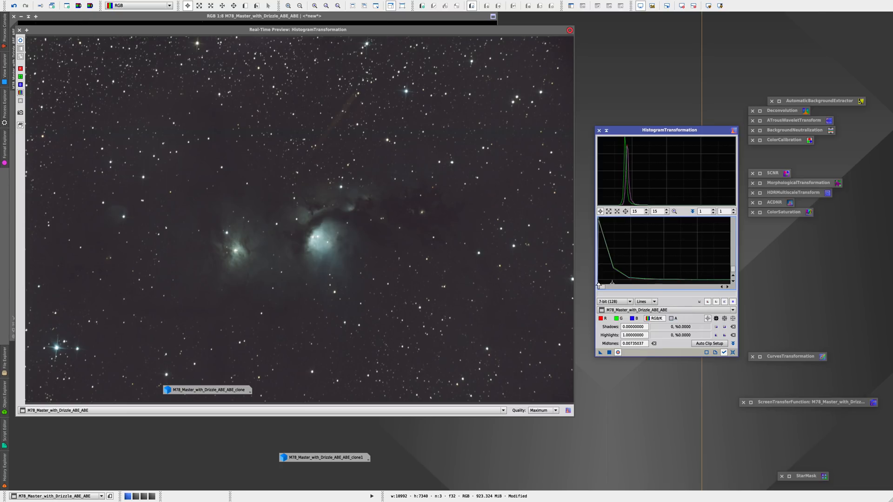
# Step: Try raising the RGB/K shadows clipping point to values between about 0.0035 and 0.0049
pyautogui.moveTo(599, 285); pyautogui.dragTo(606, 284)
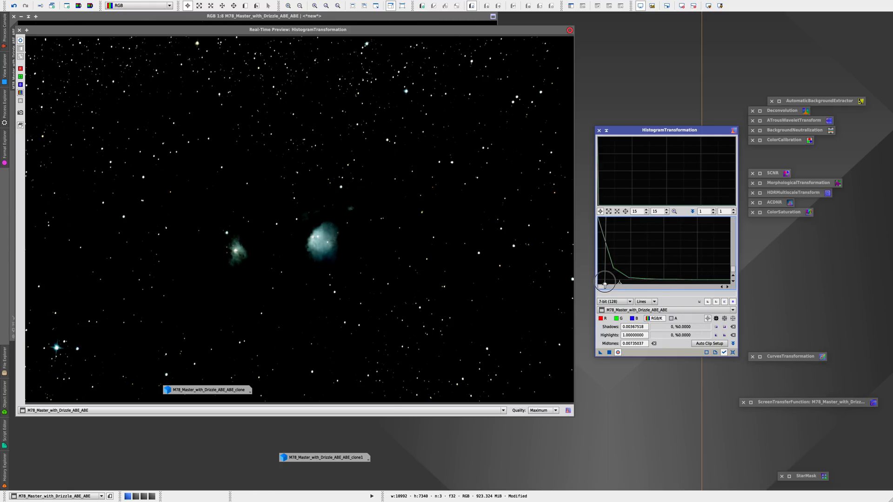
pyautogui.moveTo(604, 285); pyautogui.dragTo(607, 284)
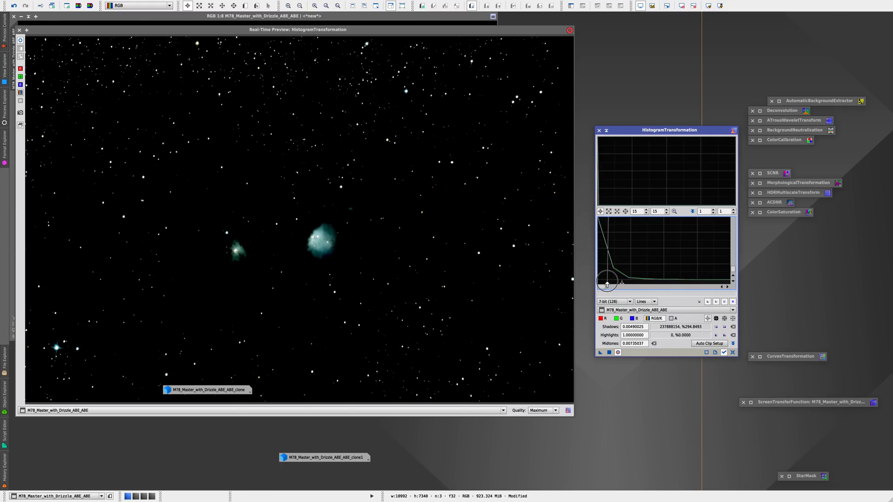
pyautogui.moveTo(607, 285); pyautogui.dragTo(605, 285)
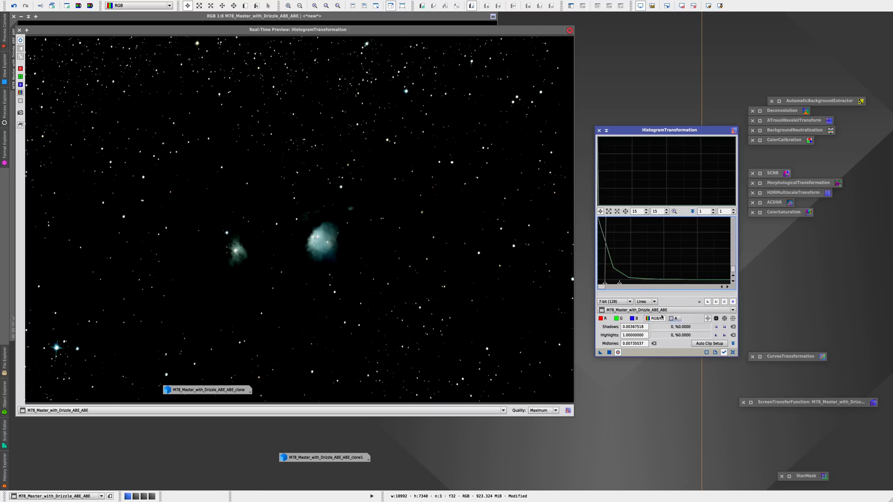
pyautogui.moveTo(606, 285); pyautogui.dragTo(607, 285)
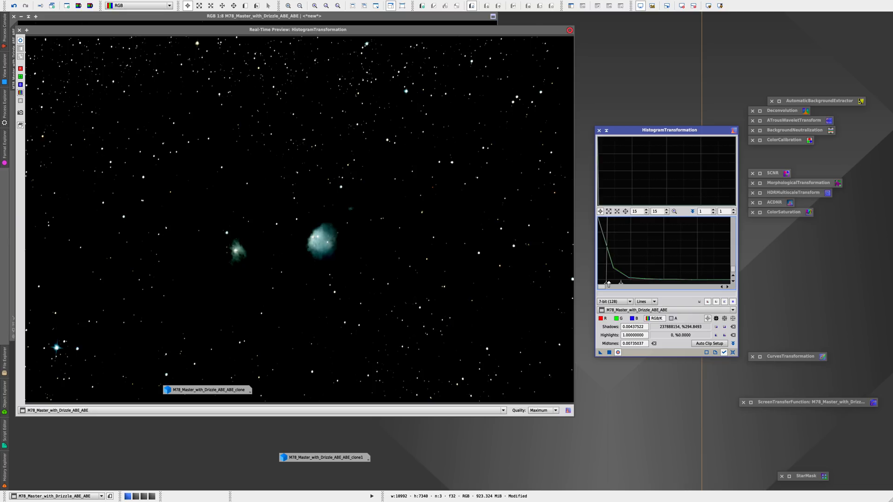
pyautogui.moveTo(605, 284); pyautogui.dragTo(604, 285)
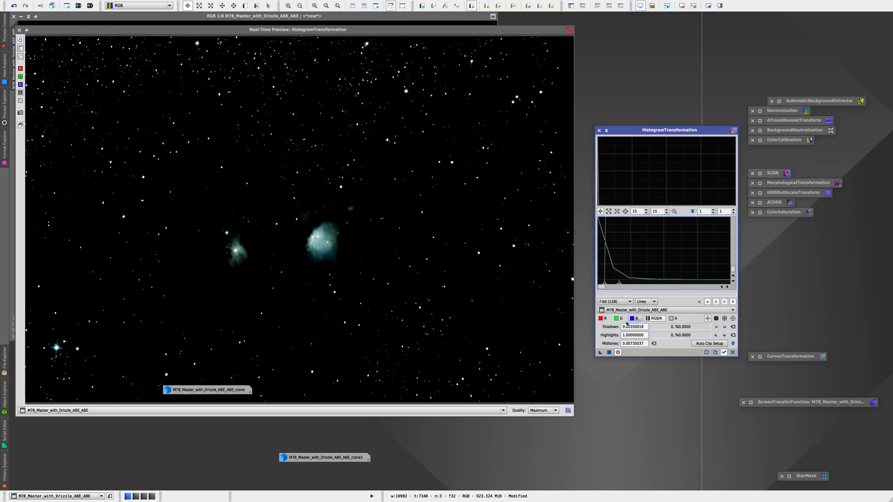
# Step: Set the RGB/K shadows to about 0.00089 and the midtones to about 0.0044
pyautogui.moveTo(618, 284); pyautogui.dragTo(598, 284)
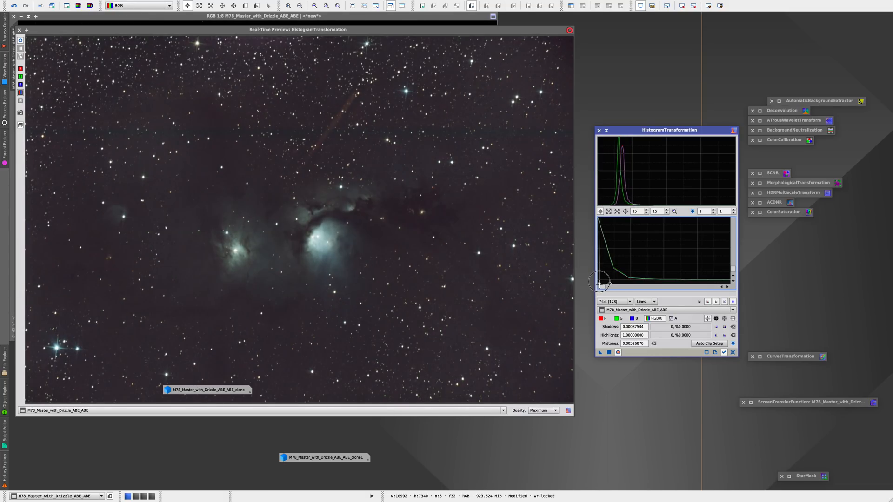
pyautogui.scroll(10, 653, 284)
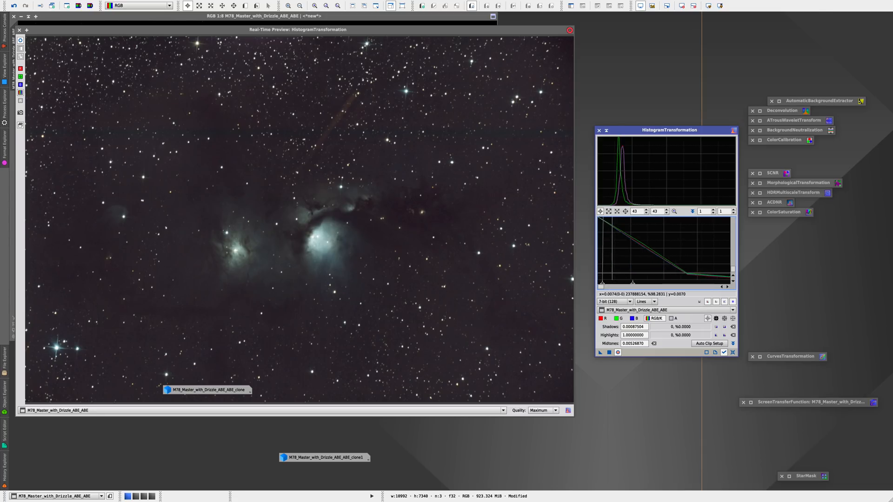
pyautogui.moveTo(650, 284); pyautogui.dragTo(606, 284)
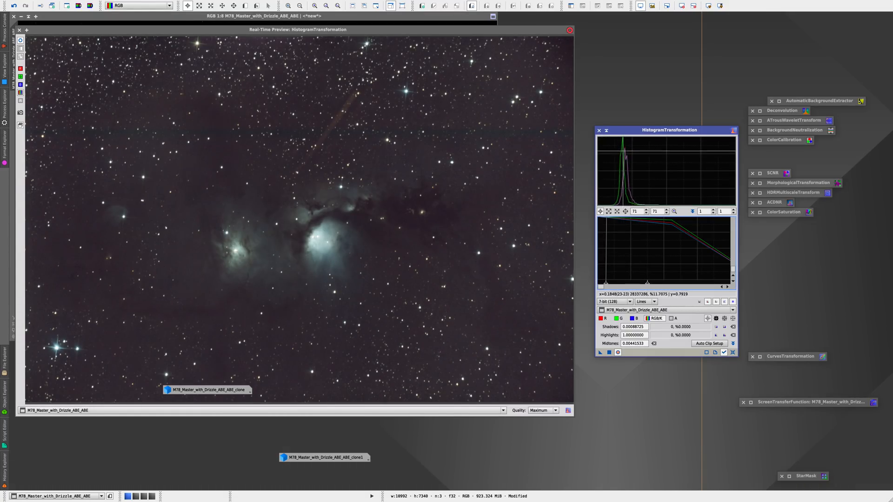
# Step: Tune the HistogramTransformation stretch in the real-time preview to shadows 0.00081331 and midtones 0.00457122
pyautogui.moveTo(606, 283); pyautogui.dragTo(610, 282)
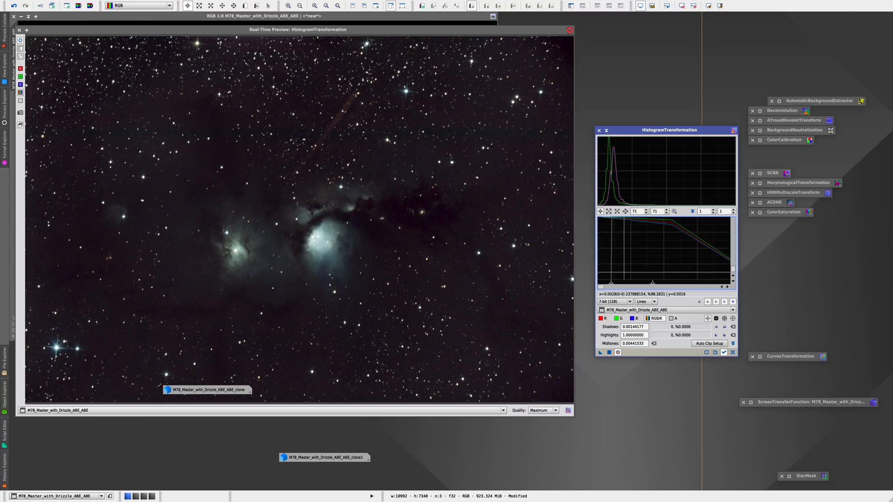
pyautogui.moveTo(645, 283); pyautogui.dragTo(657, 283)
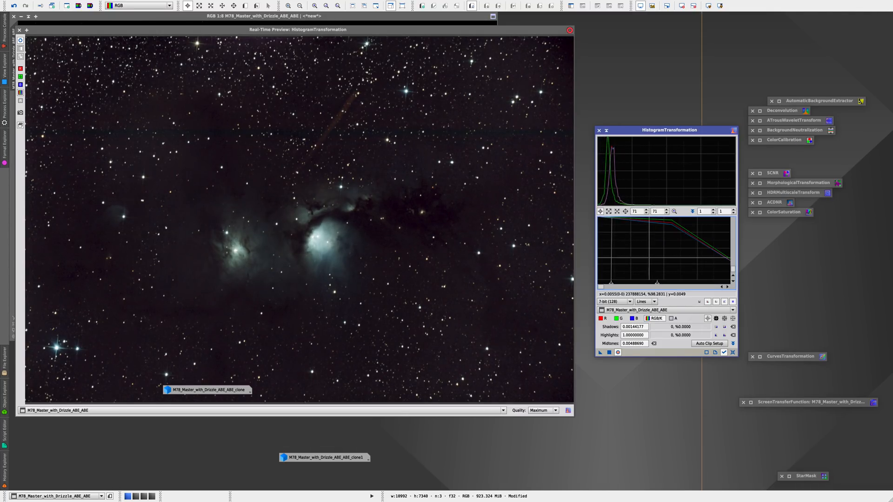
pyautogui.moveTo(655, 283)
pyautogui.mouseDown()
pyautogui.moveTo(601, 283)
pyautogui.moveTo(665, 282)
pyautogui.mouseUp()
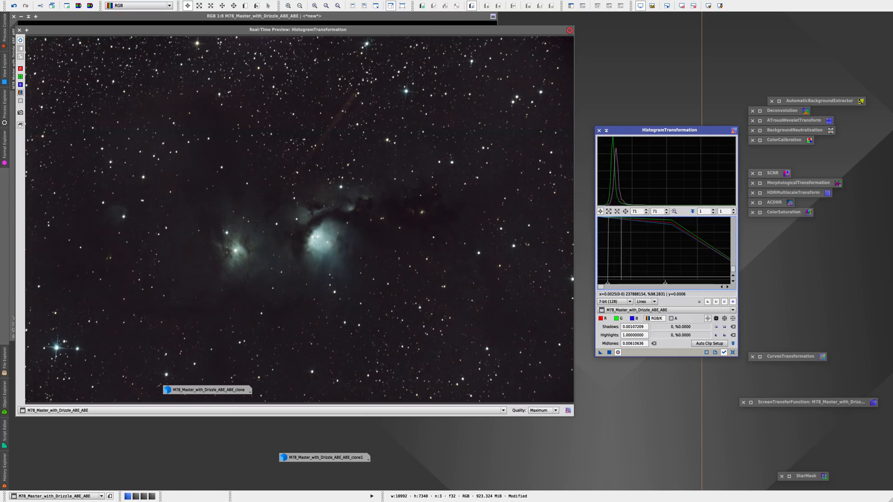
pyautogui.moveTo(607, 282); pyautogui.dragTo(600, 285)
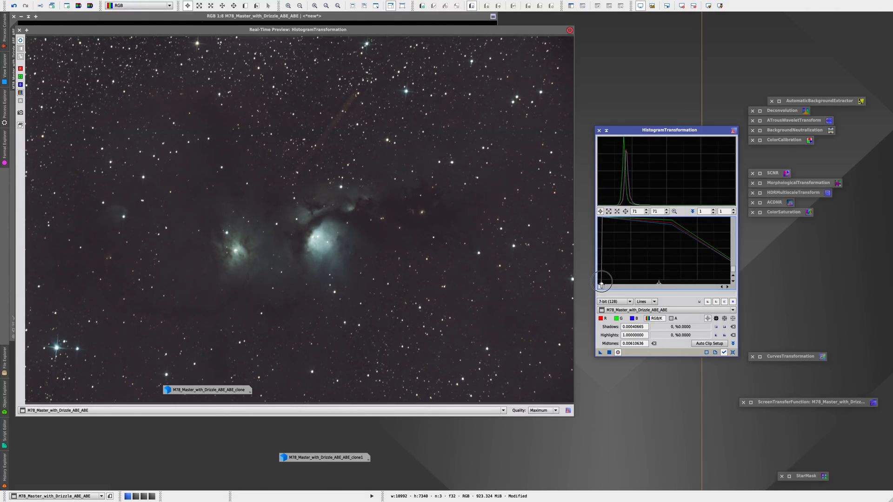
pyautogui.moveTo(601, 284); pyautogui.dragTo(600, 284)
pyautogui.moveTo(658, 282)
pyautogui.mouseDown()
pyautogui.moveTo(641, 284)
pyautogui.moveTo(654, 282)
pyautogui.mouseUp()
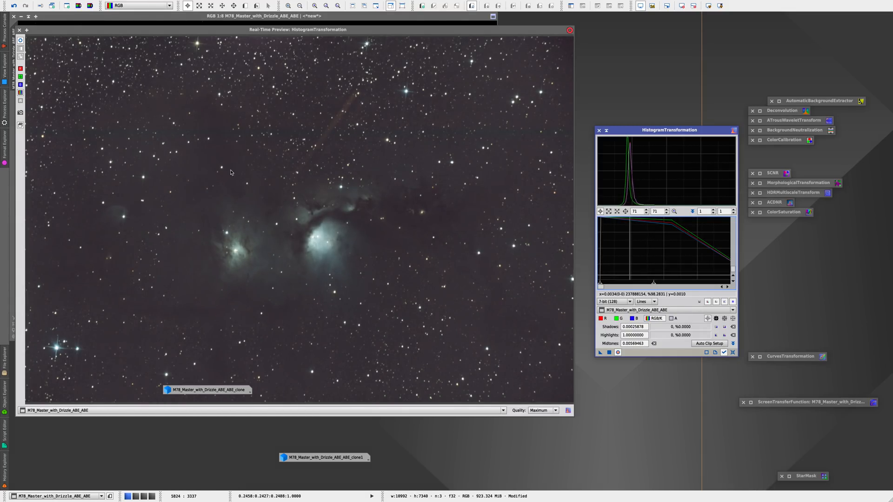
pyautogui.moveTo(600, 283); pyautogui.dragTo(605, 282)
pyautogui.moveTo(660, 285)
pyautogui.mouseDown()
pyautogui.moveTo(604, 283)
pyautogui.moveTo(641, 282)
pyautogui.mouseUp()
pyautogui.scroll(-8, 605, 276)
pyautogui.scroll(-3, 639, 282)
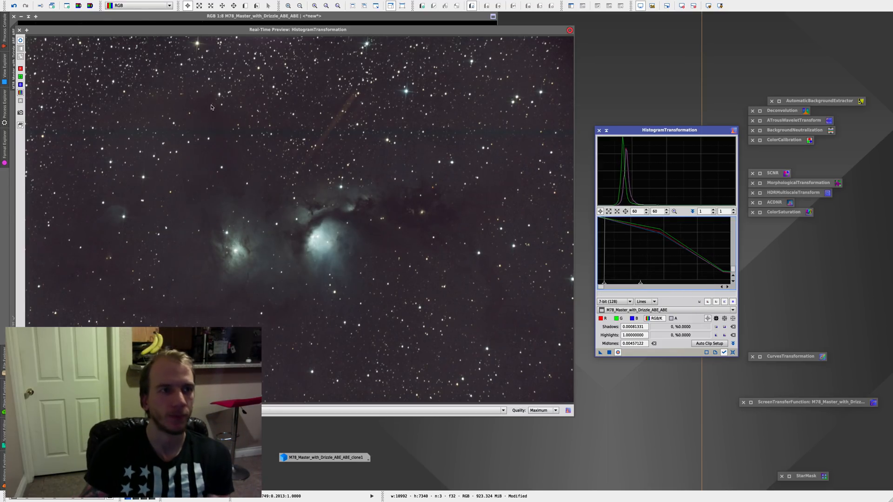
# Step: Apply the histogram stretch to the M78_Master_with_Drizzle_ABE_ABE image without the real-time preview, and reset and collapse HistogramTransformation
pyautogui.click(19, 30)
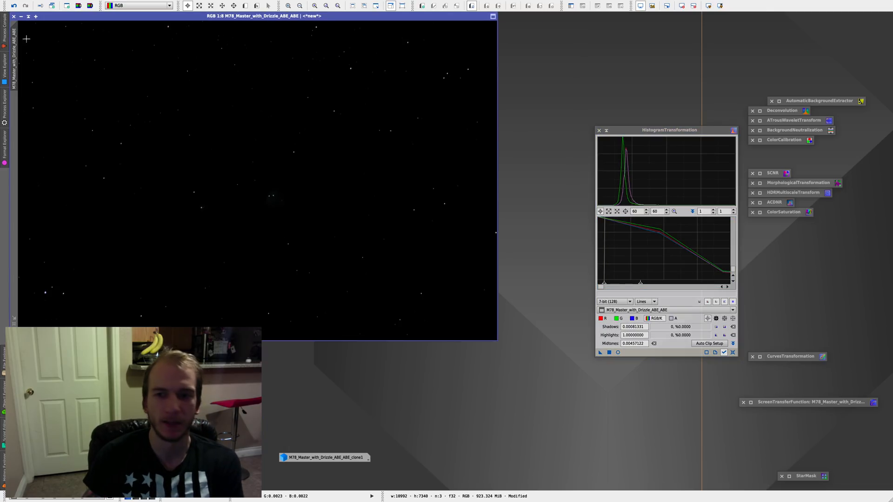
pyautogui.moveTo(600, 353); pyautogui.dragTo(358, 212)
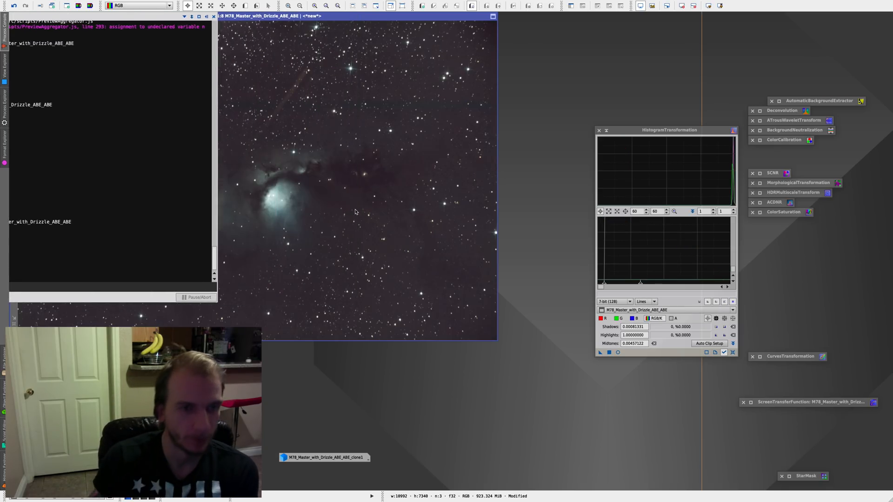
pyautogui.click(732, 352)
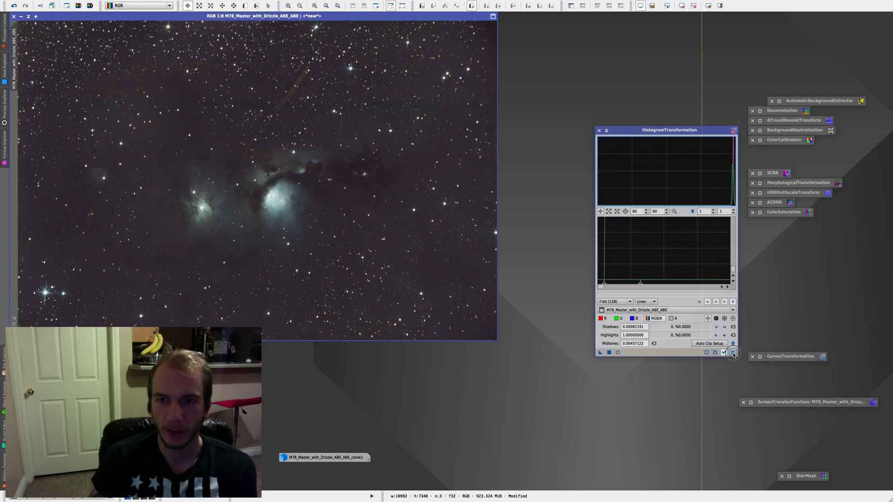
pyautogui.click(607, 131)
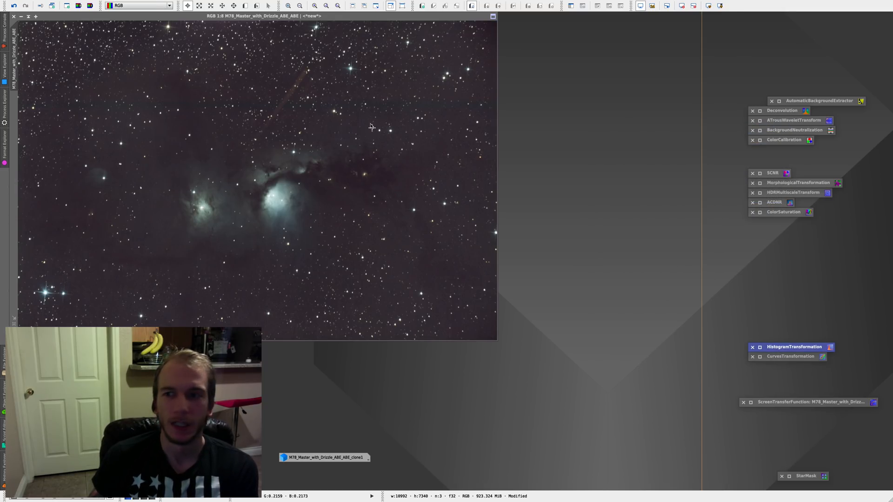
# Step: Remove the green from the M78 image with SCNR, using Average Neutral protection and an amount of 1.00
pyautogui.click(758, 174)
pyautogui.moveTo(358, 141); pyautogui.dragTo(658, 168)
pyautogui.moveTo(694, 194)
pyautogui.mouseDown()
pyautogui.moveTo(685, 197)
pyautogui.moveTo(702, 198)
pyautogui.mouseUp()
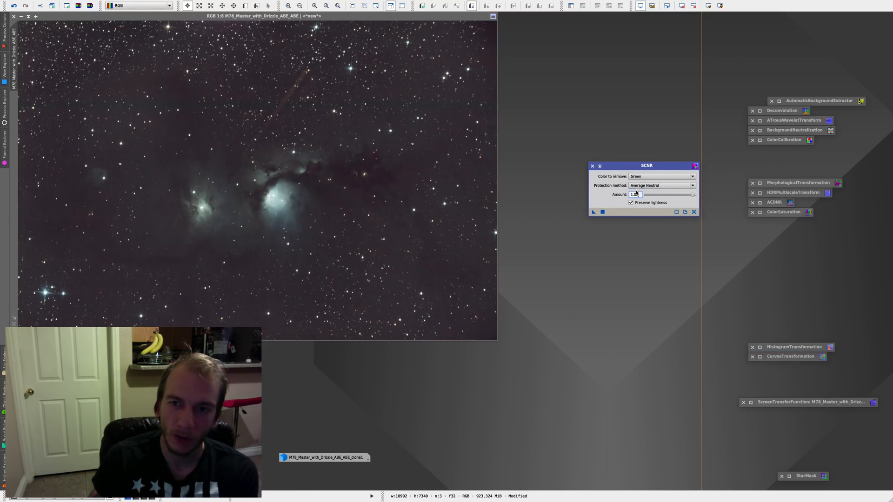
pyautogui.click(692, 195)
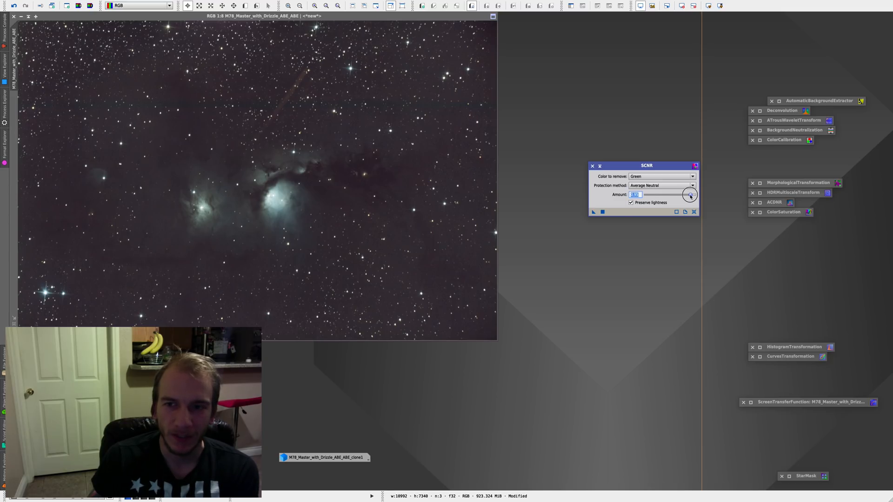
pyautogui.click(694, 195)
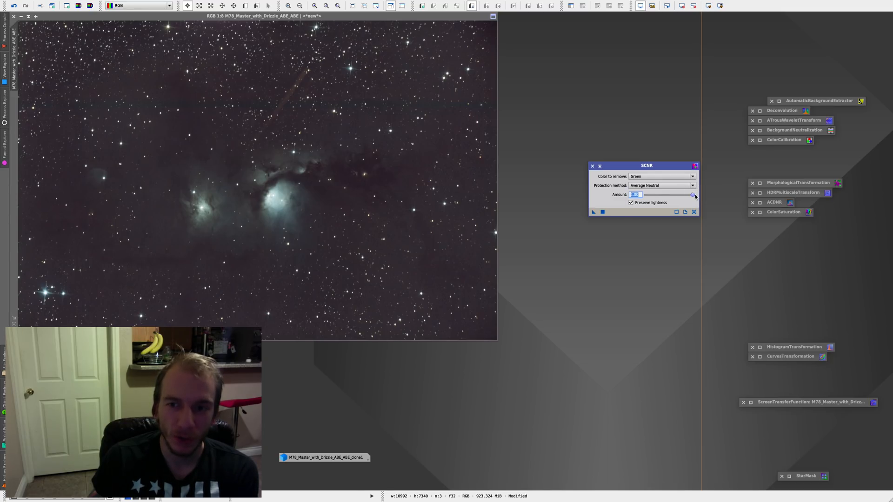
pyautogui.moveTo(692, 195); pyautogui.dragTo(719, 196)
pyautogui.moveTo(594, 212); pyautogui.dragTo(515, 225)
pyautogui.moveTo(383, 226); pyautogui.dragTo(298, 184)
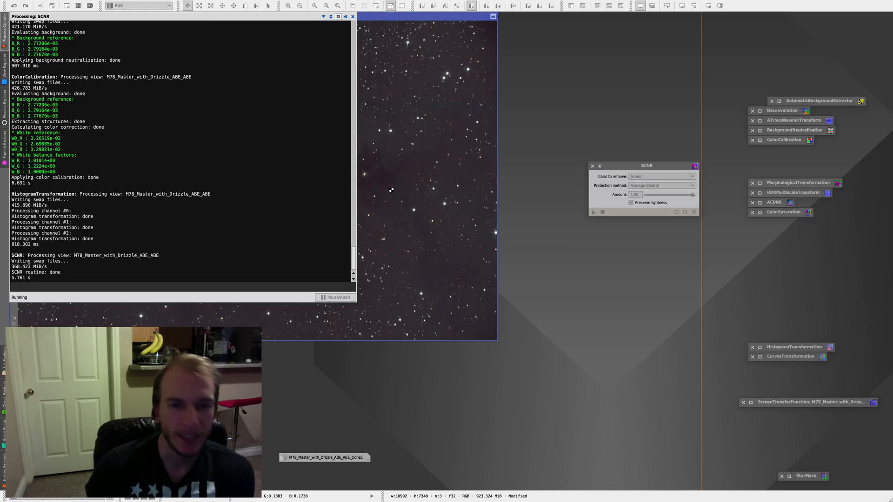
# Step: Compare the M78 image before and after SCNR, leaving the correction applied, and collapse SCNR
pyautogui.rightClick(424, 177)
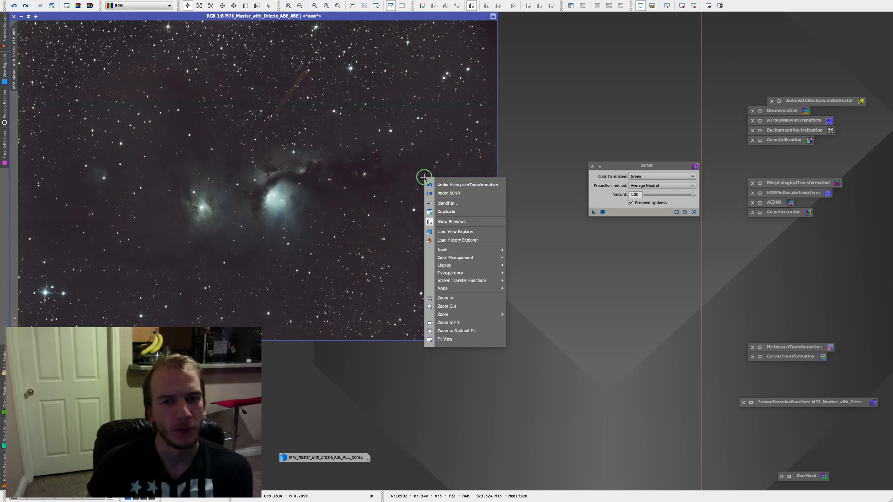
pyautogui.click(455, 193)
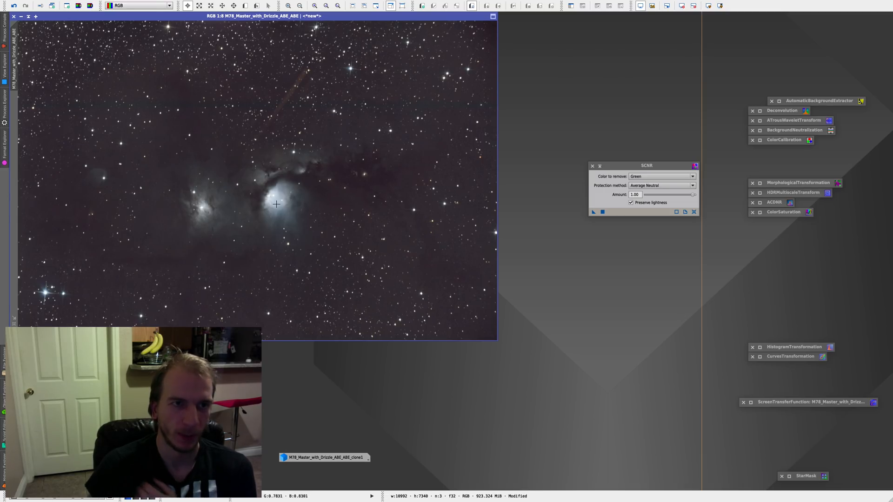
pyautogui.click(600, 166)
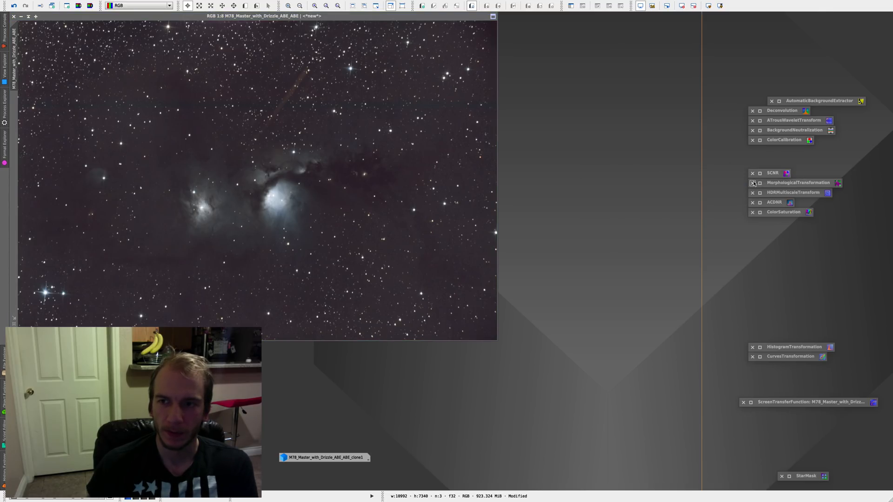
# Step: Open MorphologicalTransformation with the Erosion (Minimum) operator and choose the size 5 (25 elements) structuring element
pyautogui.click(799, 183)
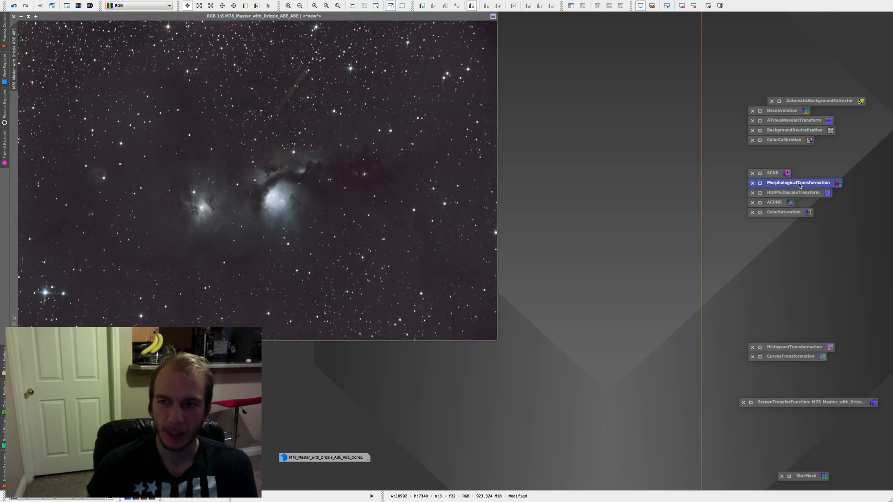
pyautogui.doubleClick(764, 185)
pyautogui.moveTo(434, 38); pyautogui.dragTo(708, 91)
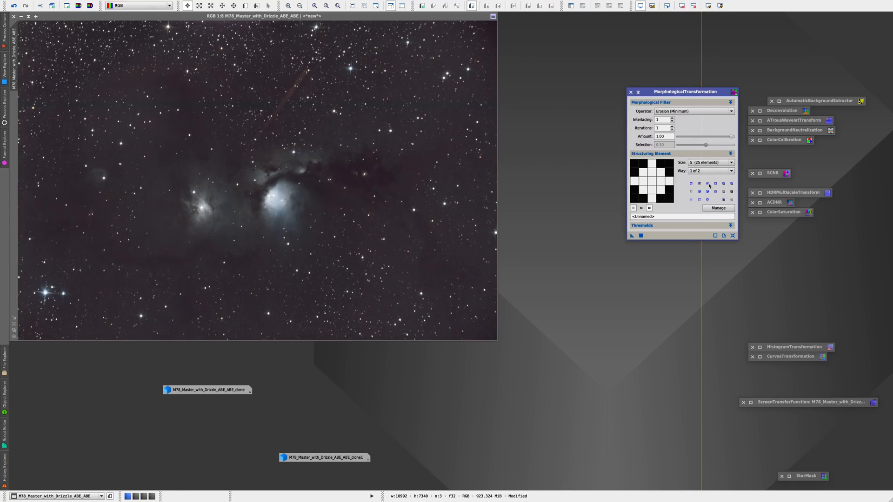
pyautogui.click(697, 162)
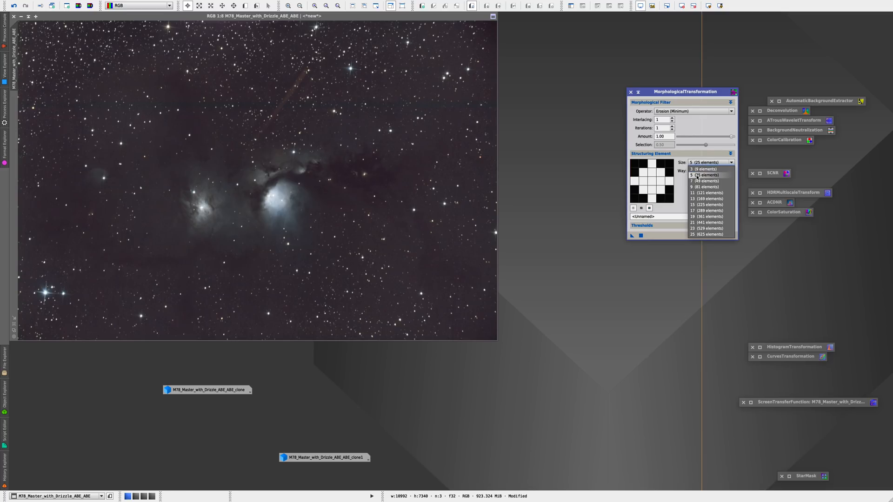
pyautogui.click(698, 176)
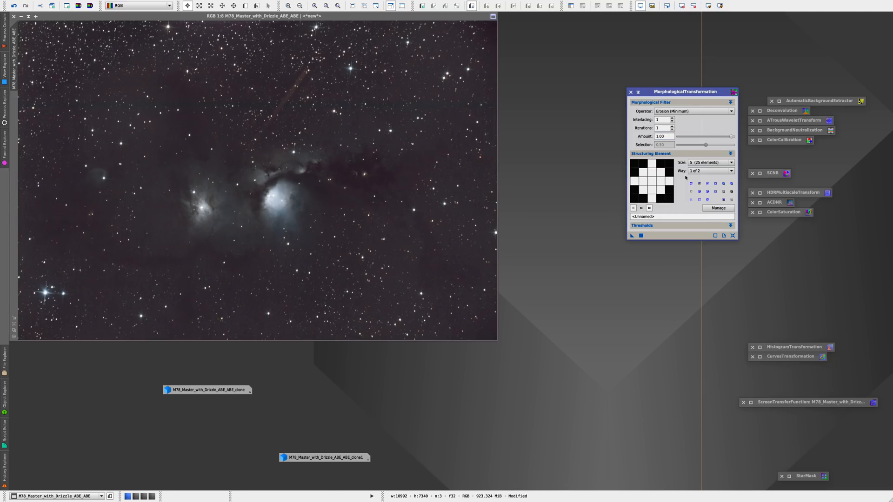
pyautogui.moveTo(677, 93); pyautogui.dragTo(687, 49)
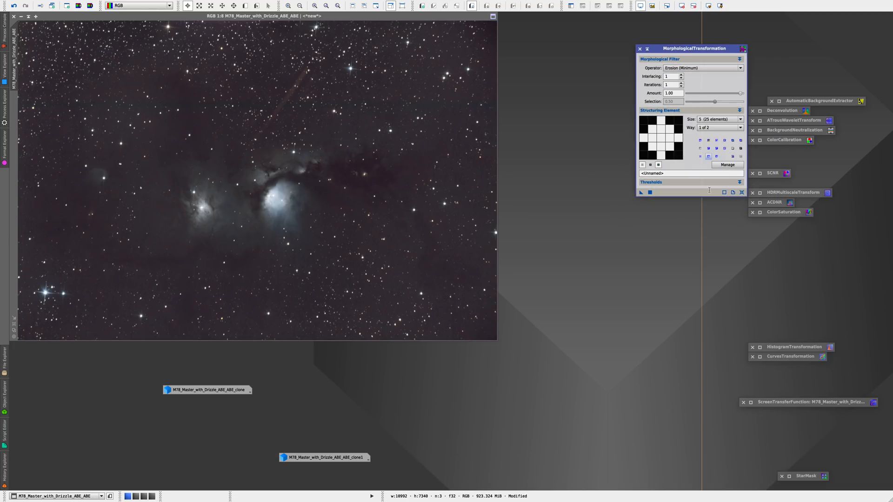
# Step: Generate a star mask of the M78 image with StarMask, using noise threshold 0.06000, scale 5 and smoothness 8
pyautogui.moveTo(774, 486)
pyautogui.doubleClick(784, 479)
pyautogui.moveTo(594, 275); pyautogui.dragTo(604, 235)
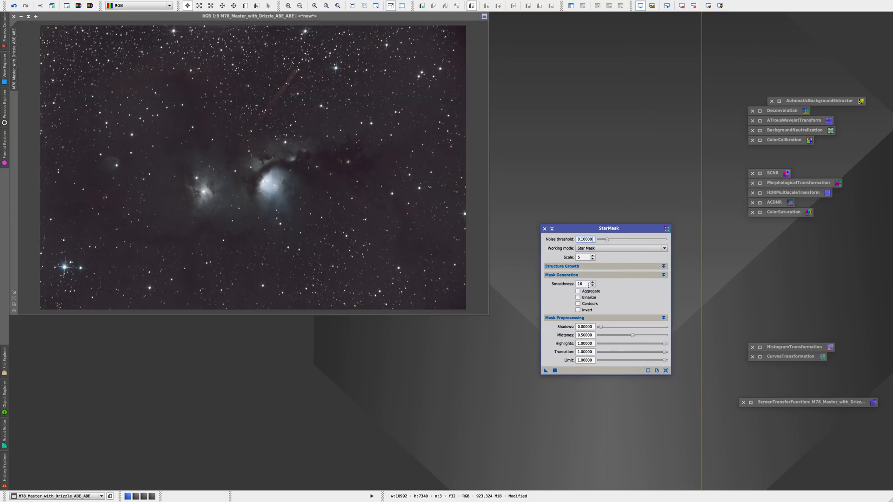
pyautogui.click(581, 284)
pyautogui.moveTo(608, 240); pyautogui.dragTo(607, 241)
pyautogui.click(554, 370)
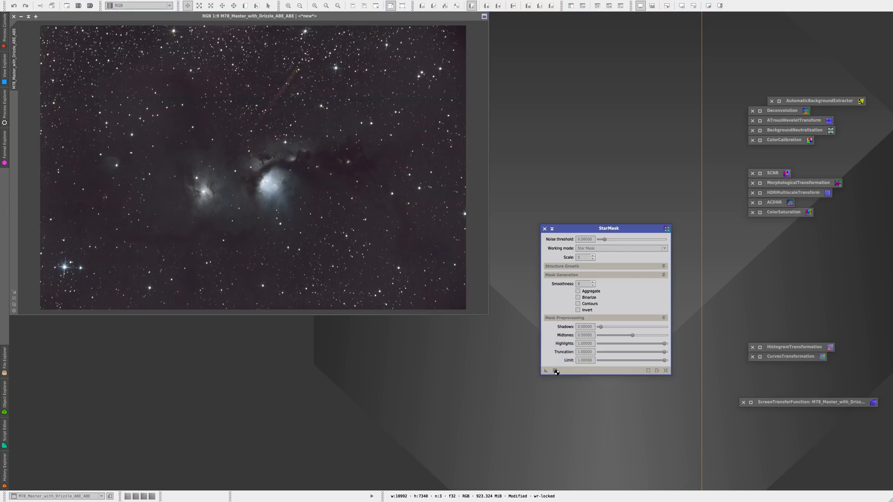
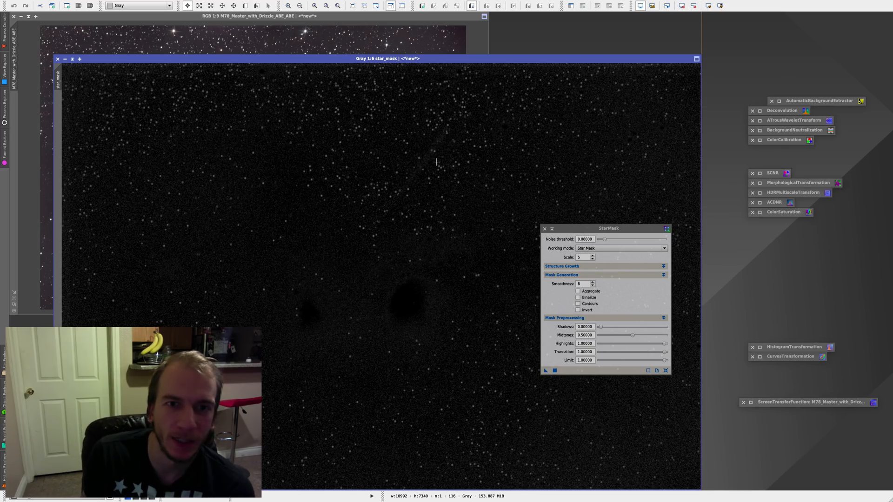
# Step: Apply star_mask as the mask of the M78 image and minimise the mask image
pyautogui.click(552, 229)
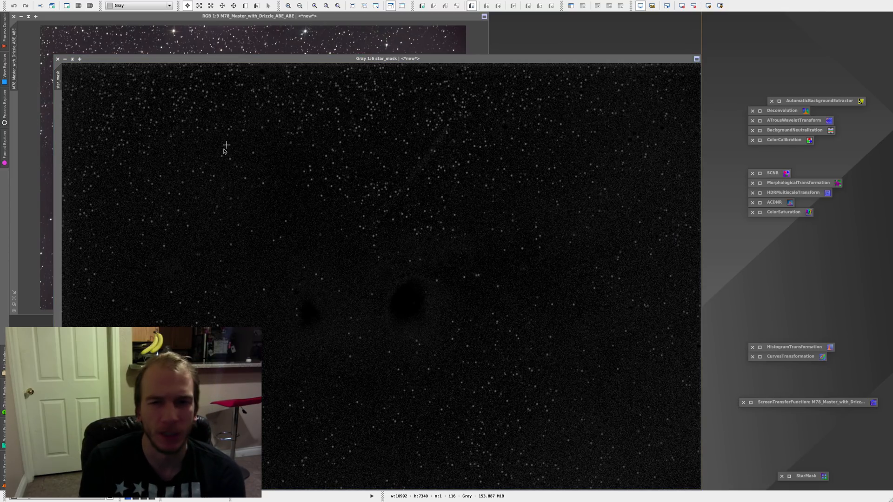
pyautogui.moveTo(59, 82); pyautogui.dragTo(15, 145)
pyautogui.click(65, 60)
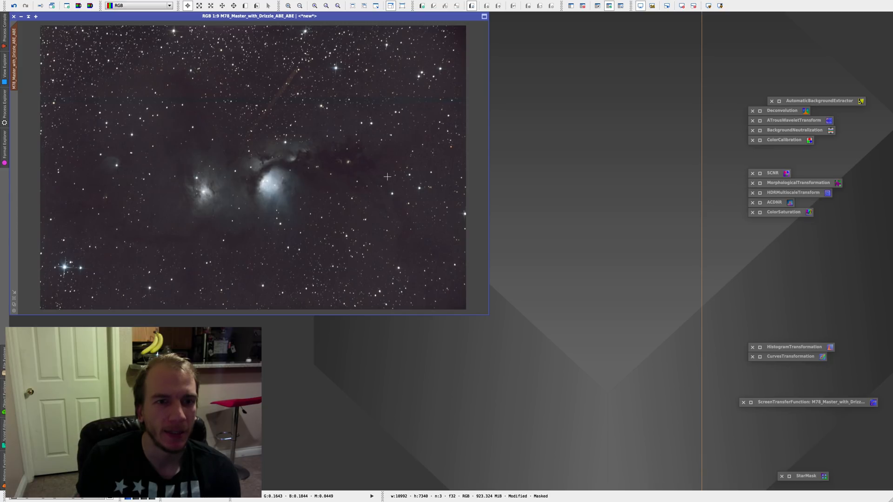
pyautogui.click(14, 305)
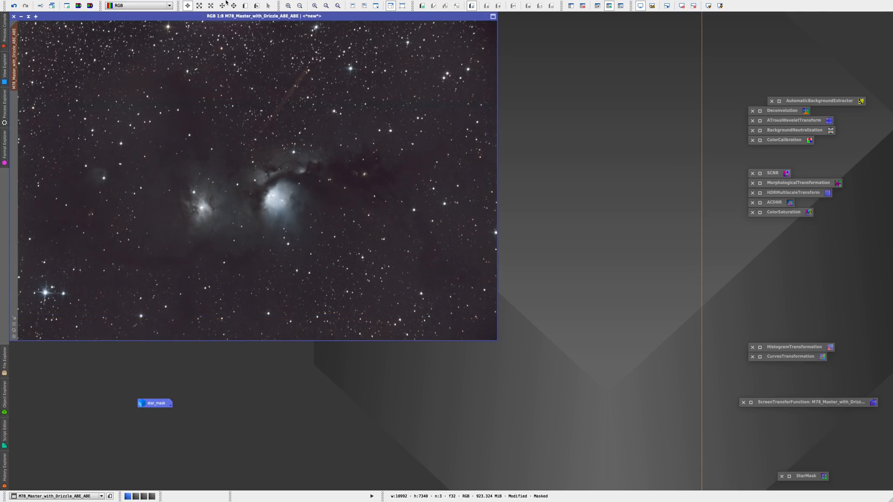
# Step: Display the star mask over the M78 image to check its coverage, and hide it again
pyautogui.moveTo(227, 2)
pyautogui.click(146, 4)
pyautogui.click(158, 46)
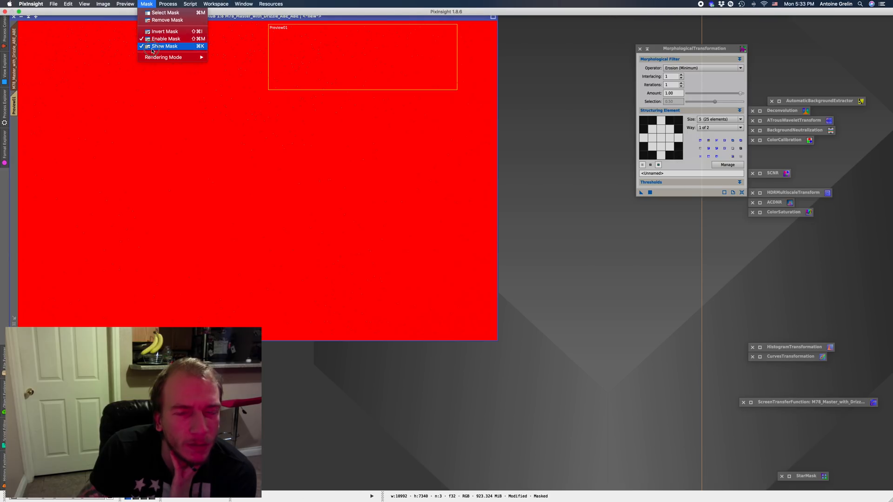
pyautogui.click(158, 48)
# Step: Apply the MorphologicalTransformation erosion to the masked M78 image and compare the stars before and after it
pyautogui.moveTo(641, 192); pyautogui.dragTo(380, 181)
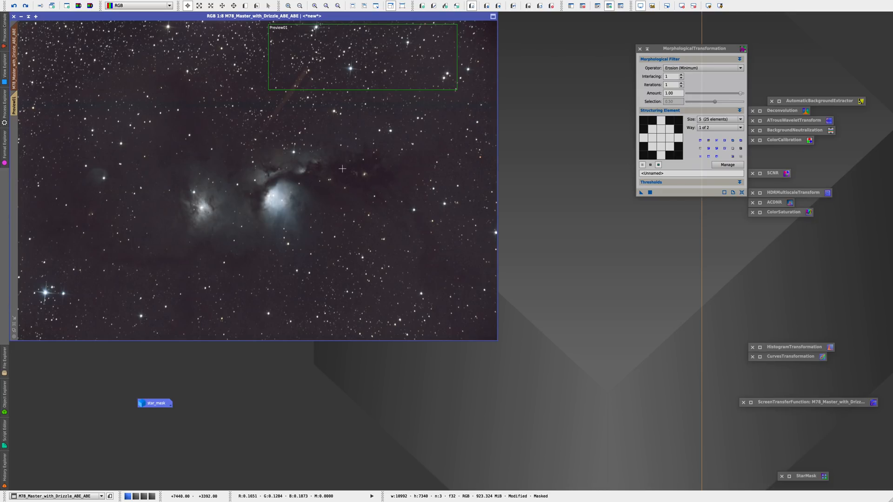
pyautogui.rightClick(365, 168)
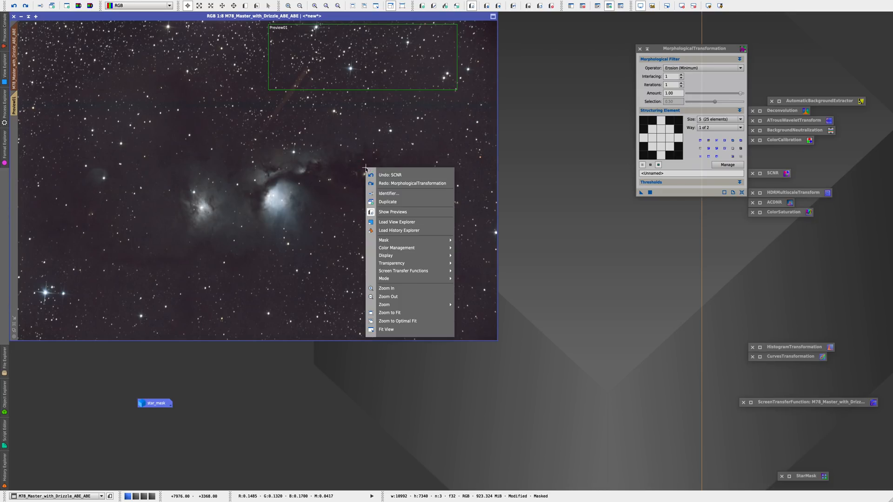
pyautogui.click(391, 175)
pyautogui.click(392, 184)
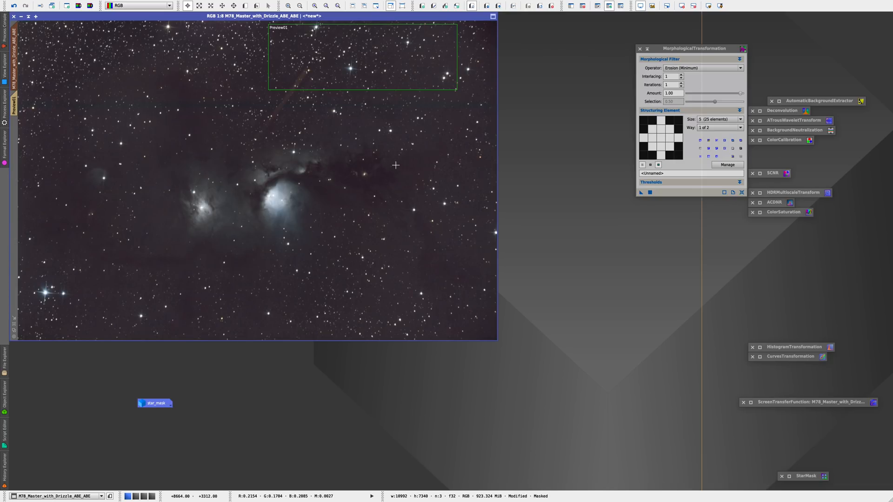
pyautogui.rightClick(397, 165)
pyautogui.click(418, 173)
pyautogui.rightClick(424, 172)
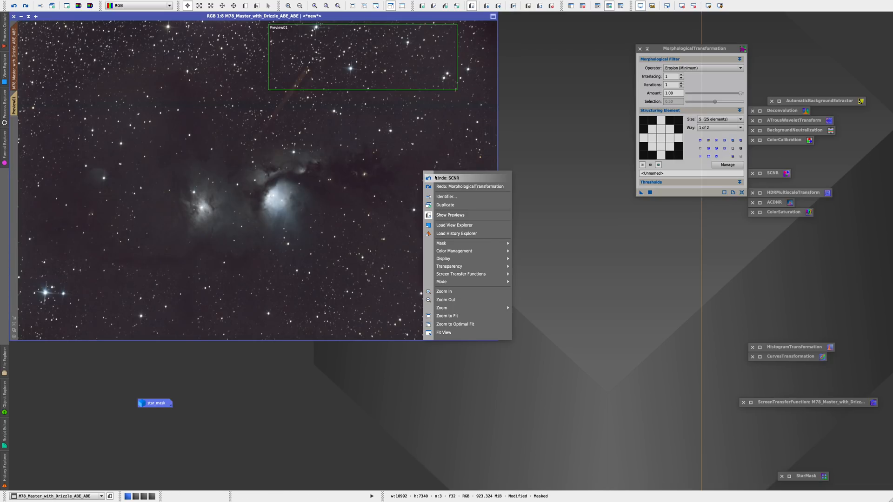
pyautogui.click(456, 187)
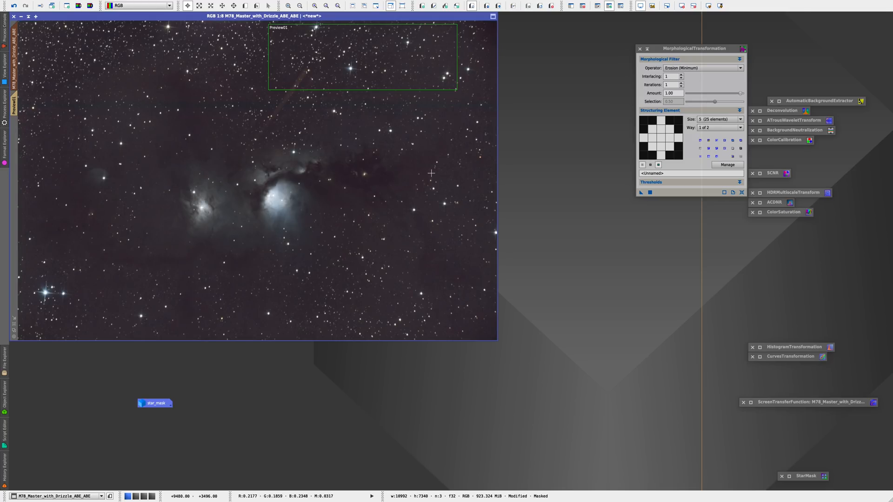
# Step: Minimise the MorphologicalTransformation process and open HDRMultiscaleTransform beside the M78 image
pyautogui.click(729, 94)
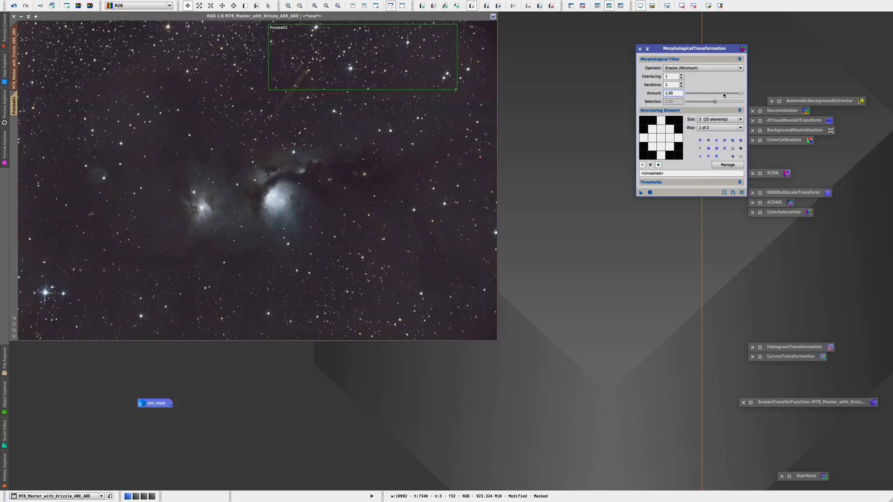
pyautogui.moveTo(741, 94); pyautogui.dragTo(752, 93)
pyautogui.click(647, 49)
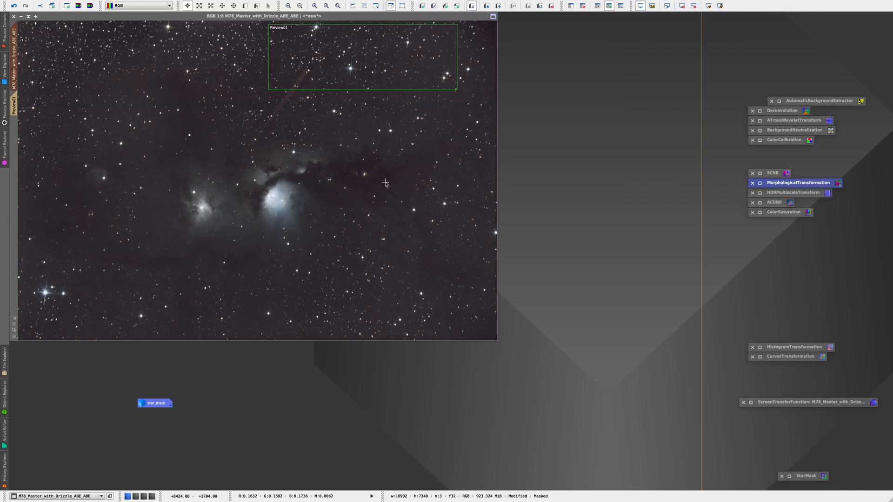
pyautogui.doubleClick(764, 195)
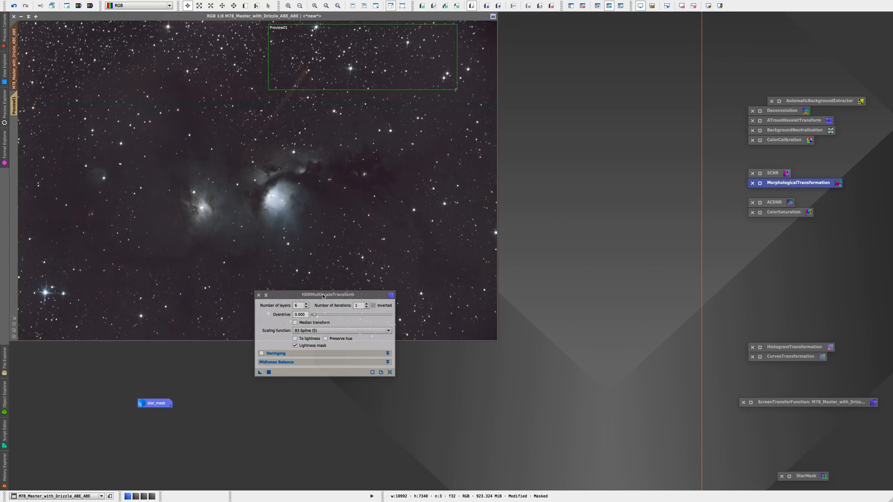
pyautogui.moveTo(318, 296); pyautogui.dragTo(639, 231)
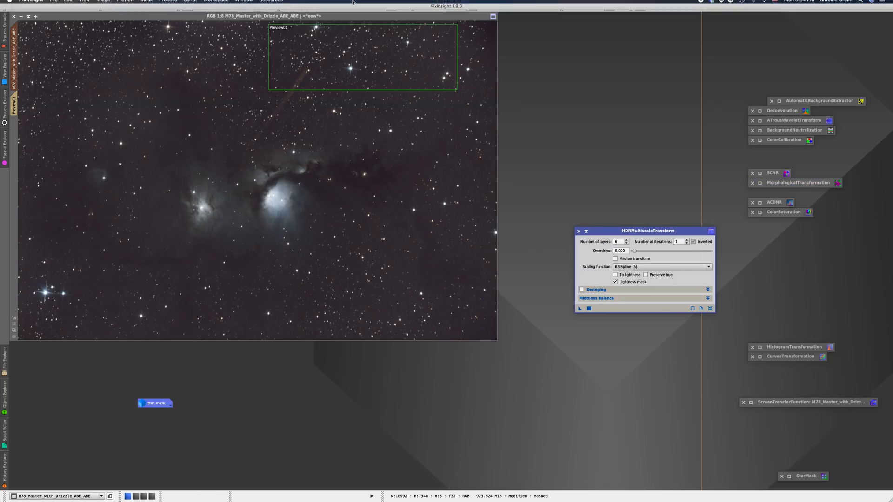
# Step: Delete the existing preview from the M78 image and invert its star mask
pyautogui.click(164, 4)
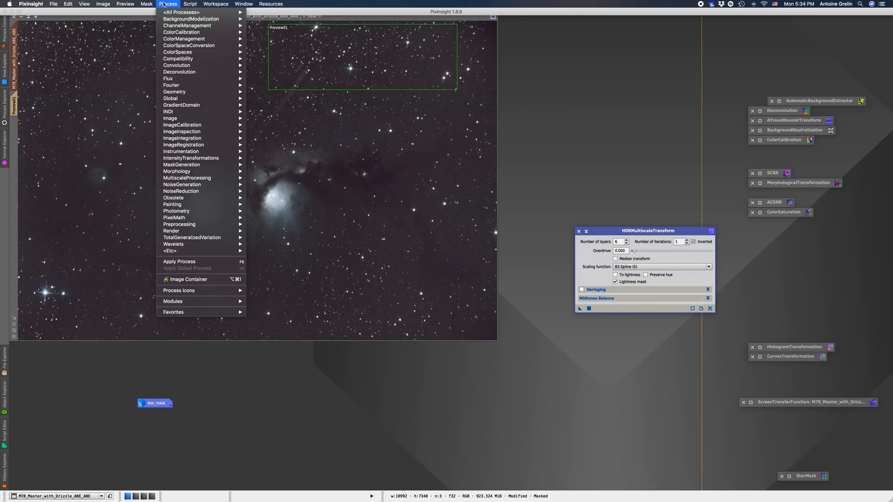
pyautogui.moveTo(125, 4)
pyautogui.click(149, 133)
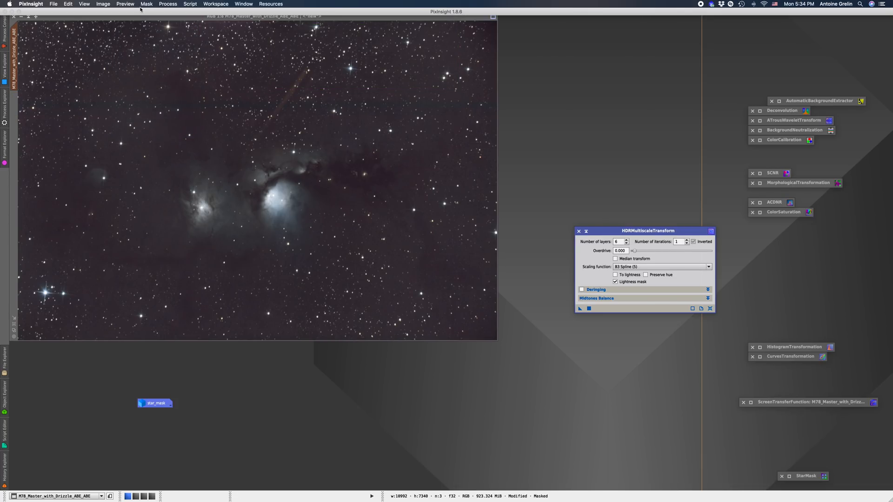
pyautogui.click(145, 4)
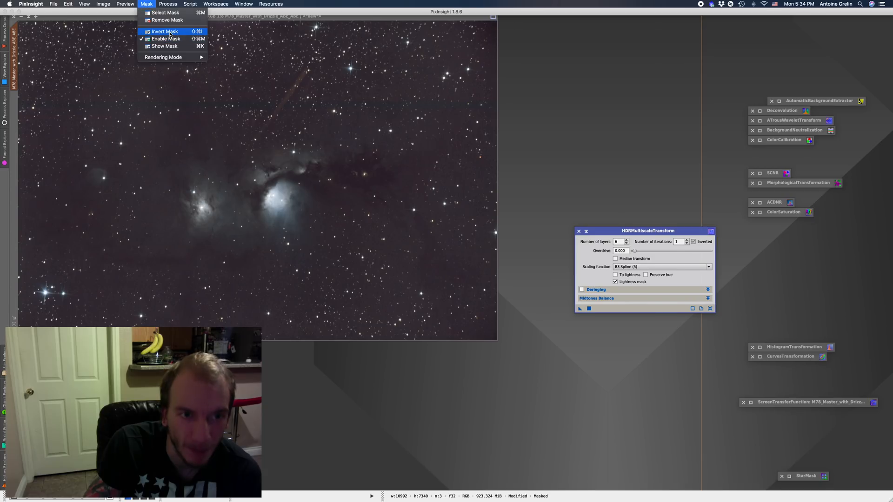
pyautogui.click(171, 34)
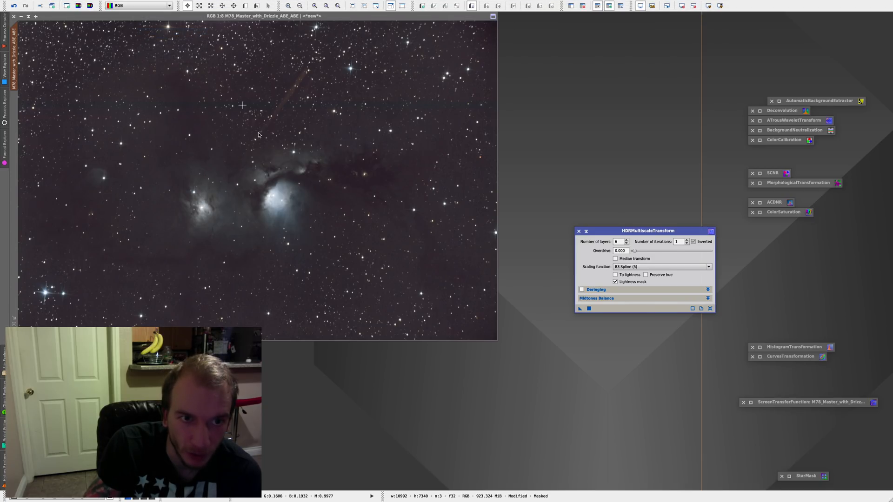
# Step: Create a new preview around the two bright nebula regions and open it with the whole preview area in view
pyautogui.click(245, 6)
pyautogui.moveTo(394, 109); pyautogui.dragTo(119, 266)
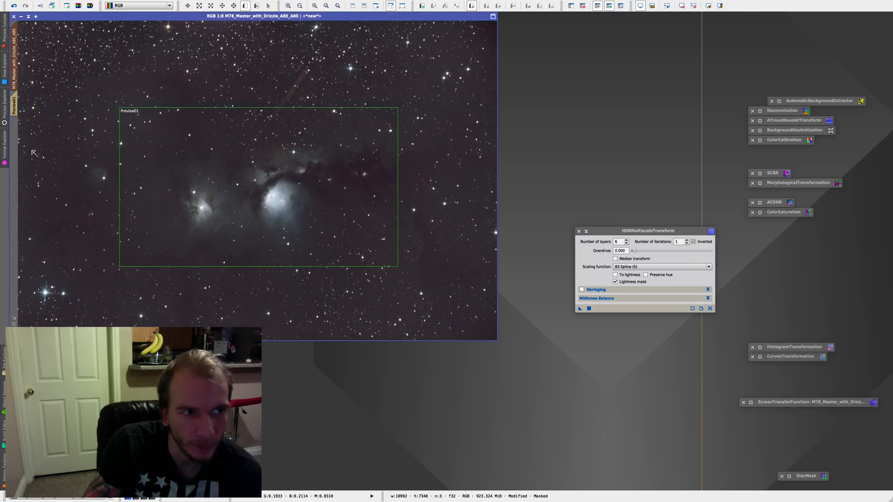
pyautogui.click(15, 103)
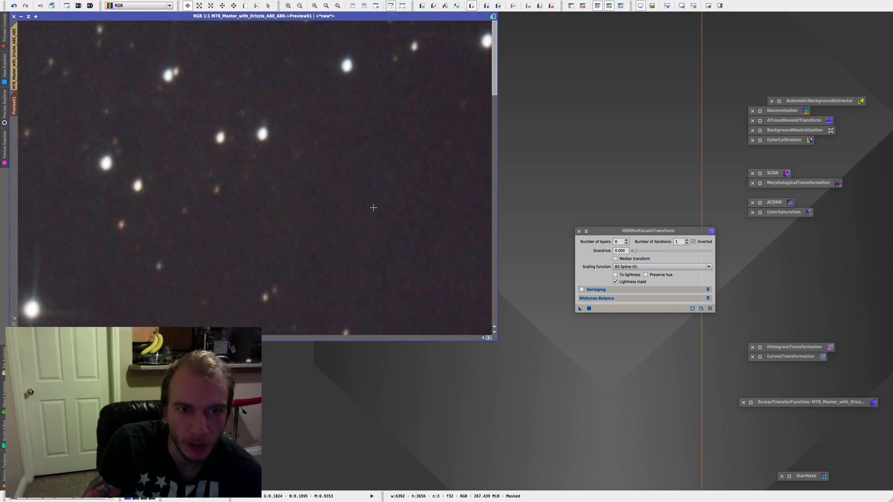
pyautogui.scroll(-3, 373, 207)
pyautogui.scroll(-1, 373, 207)
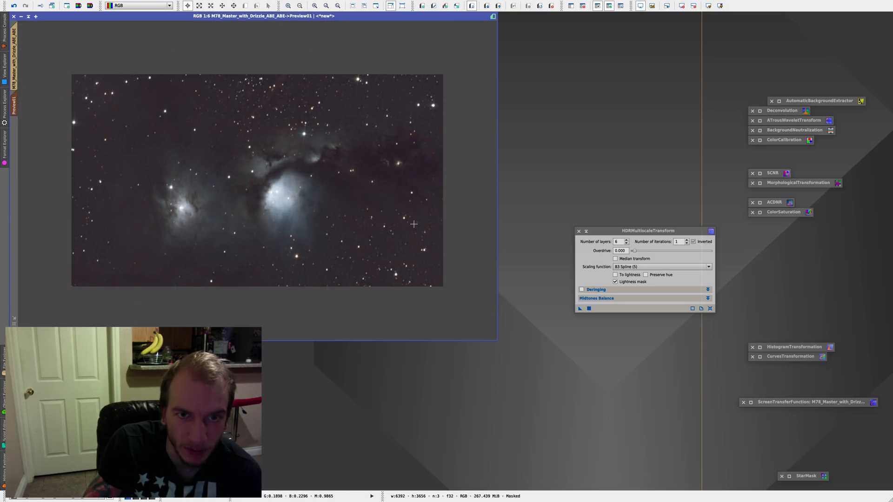
pyautogui.scroll(1, 413, 224)
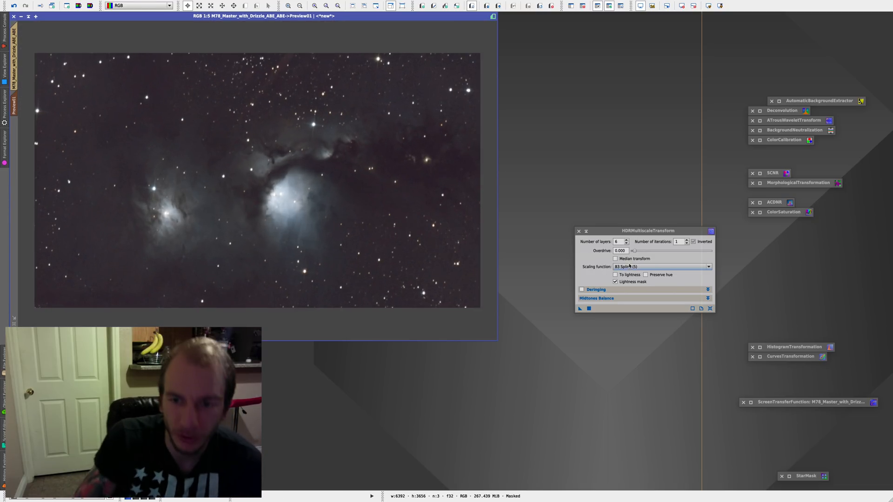
# Step: Try HDRMultiscaleTransform on the nebula preview with 6 layers, 1 iteration and the lightness mask enabled
pyautogui.click(707, 312)
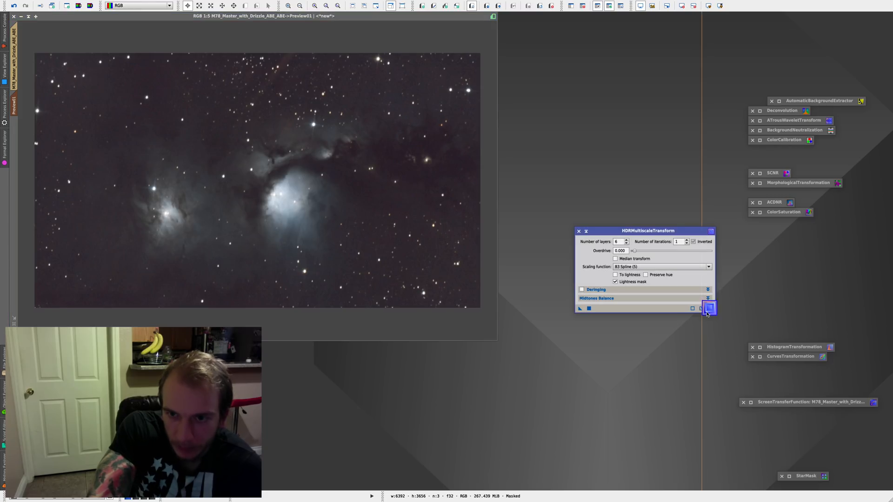
pyautogui.click(620, 282)
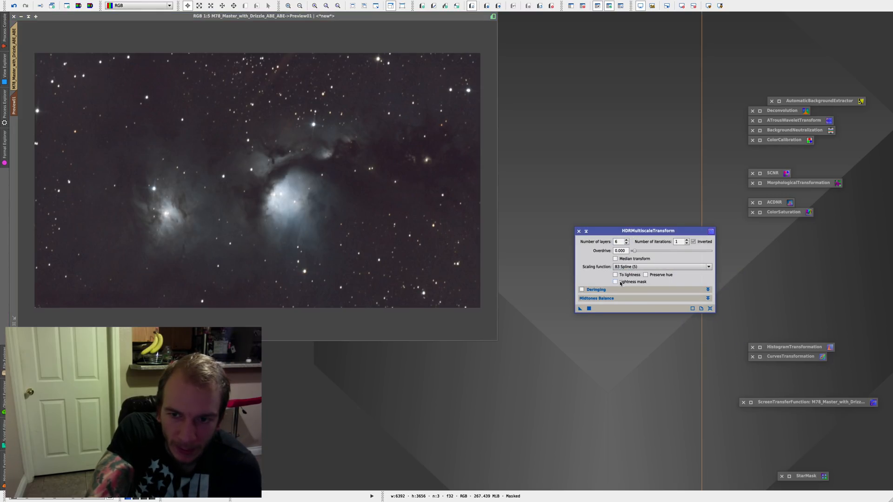
pyautogui.click(626, 244)
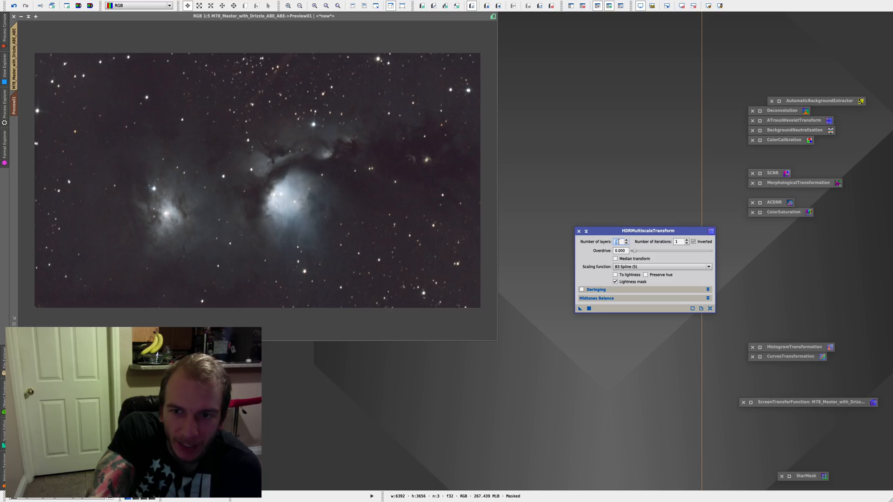
pyautogui.doubleClick(623, 241)
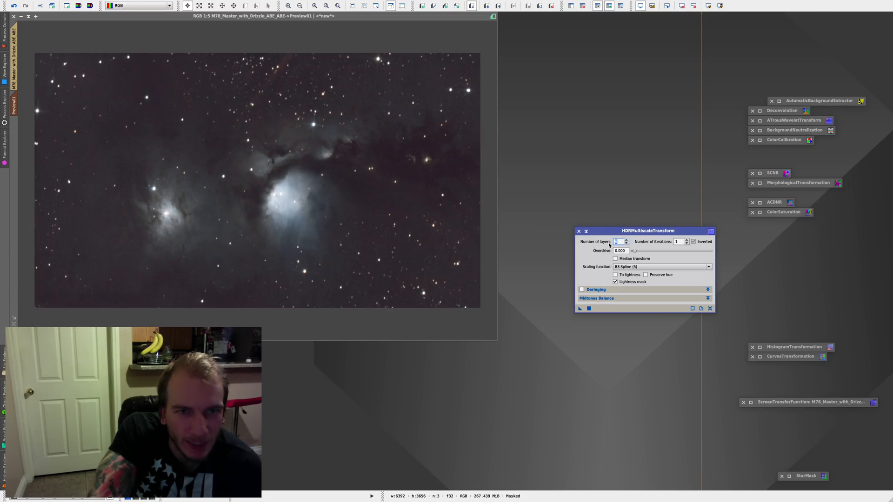
pyautogui.moveTo(580, 309); pyautogui.dragTo(286, 223)
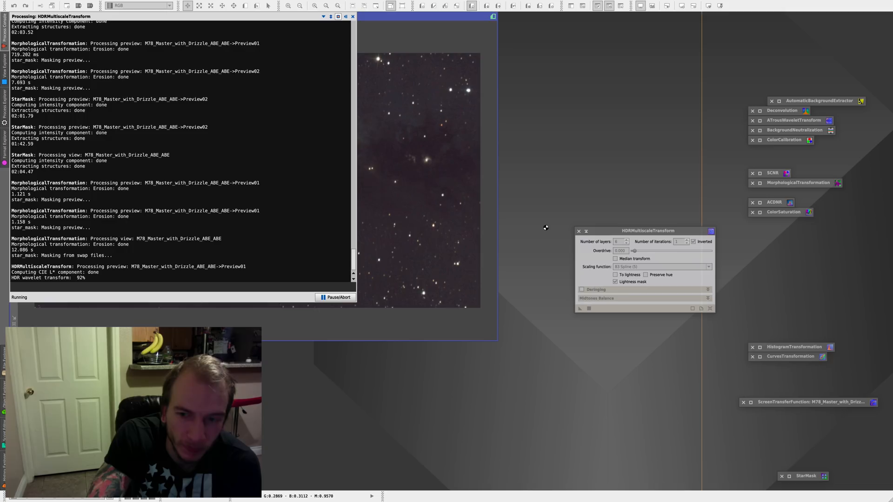
# Step: Compare the whole nebula preview with and without HDRMultiscaleTransform by repeatedly undoing and redoing it
pyautogui.rightClick(389, 192)
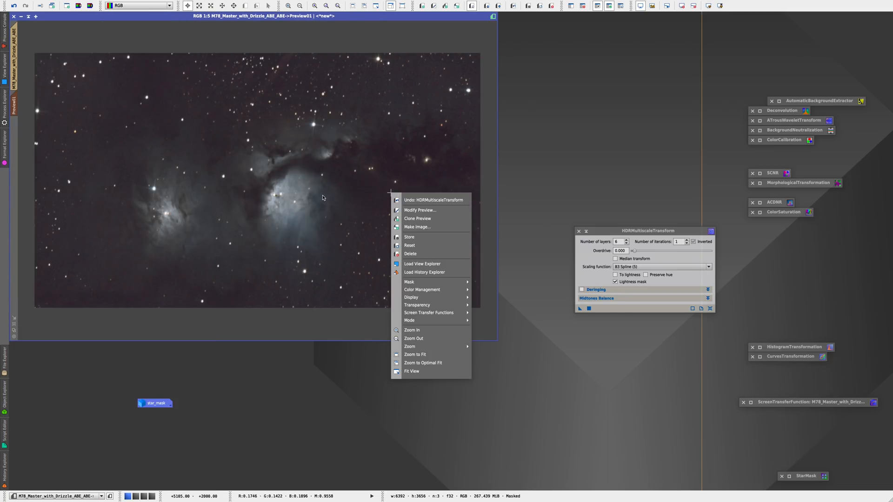
pyautogui.click(426, 200)
pyautogui.rightClick(408, 216)
pyautogui.click(433, 223)
pyautogui.rightClick(362, 227)
pyautogui.click(381, 232)
pyautogui.rightClick(378, 227)
pyautogui.click(393, 234)
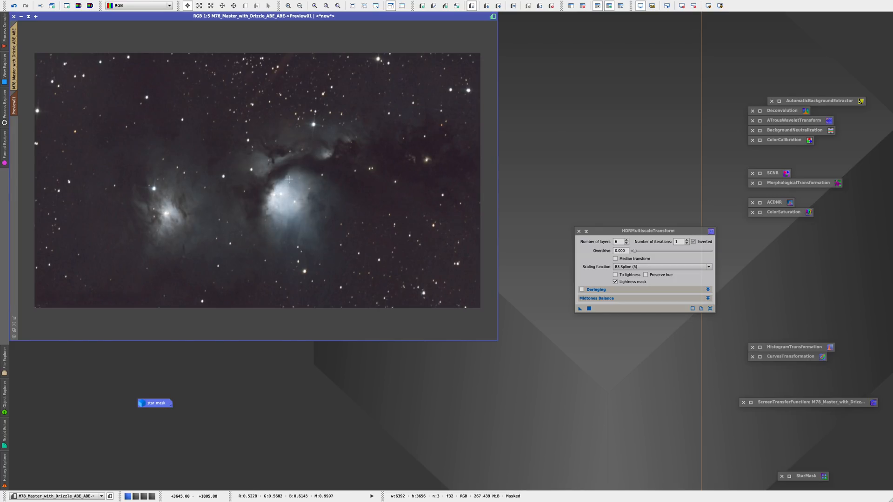
pyautogui.rightClick(477, 212)
pyautogui.click(494, 219)
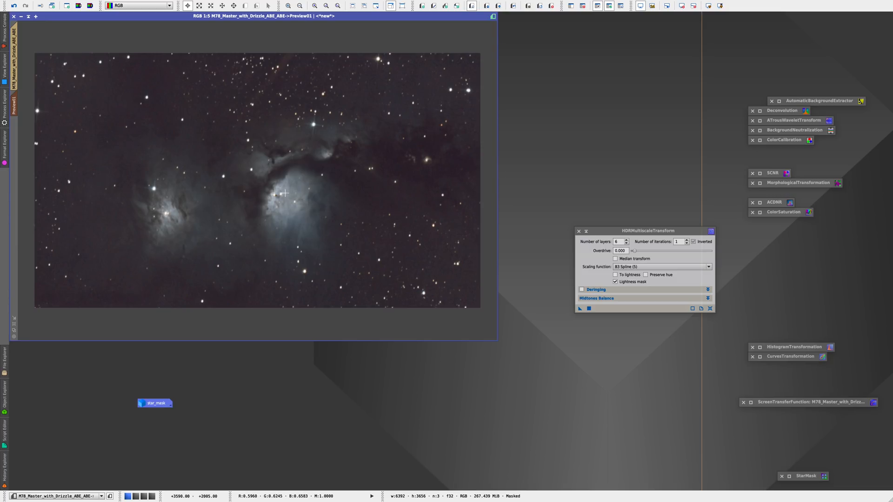
# Step: Examine the bright nebula core up close before and after HDRMultiscaleTransform, ending with the transform applied
pyautogui.scroll(3, 285, 193)
pyautogui.rightClick(345, 243)
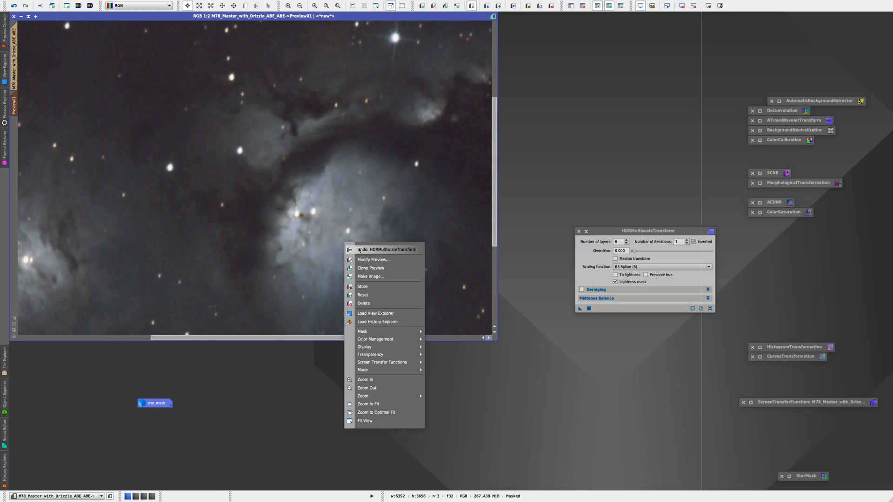
pyautogui.click(359, 250)
pyautogui.rightClick(375, 250)
pyautogui.click(391, 255)
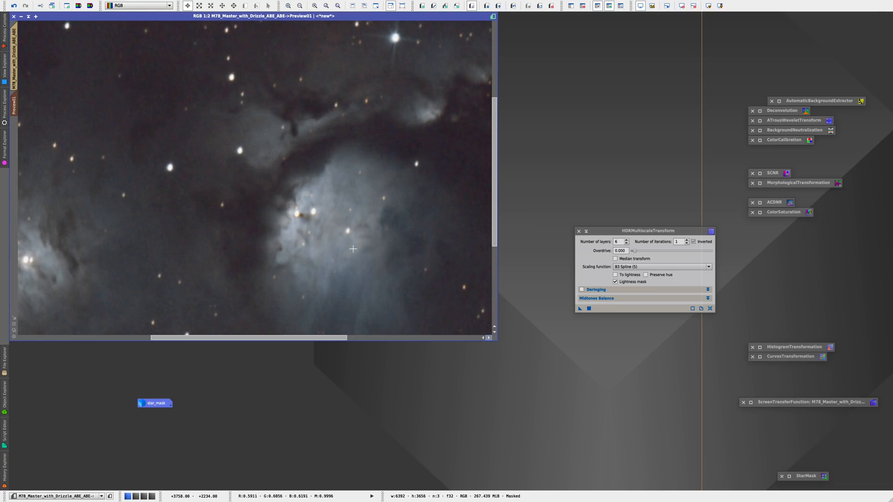
pyautogui.scroll(-2, 306, 242)
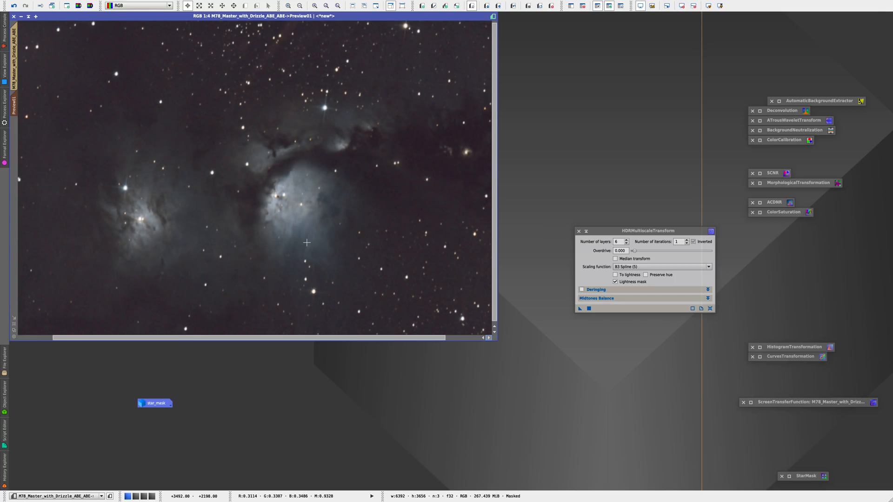
pyautogui.scroll(-1, 306, 242)
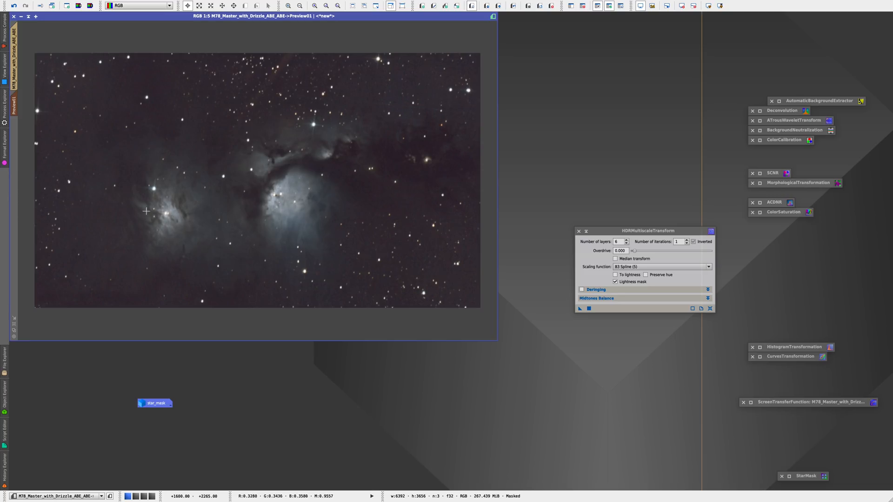
# Step: Undo the 6-layer HDRMultiscaleTransform on the preview and apply it with 7 layers instead
pyautogui.rightClick(372, 226)
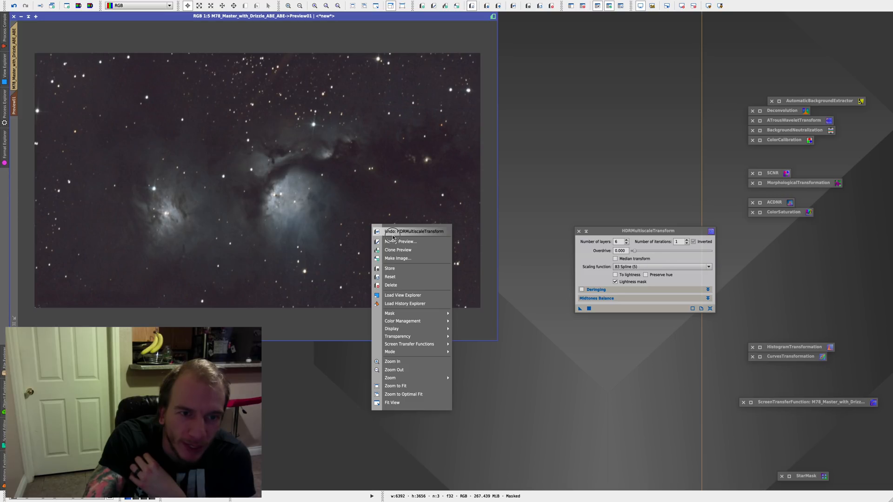
pyautogui.click(392, 233)
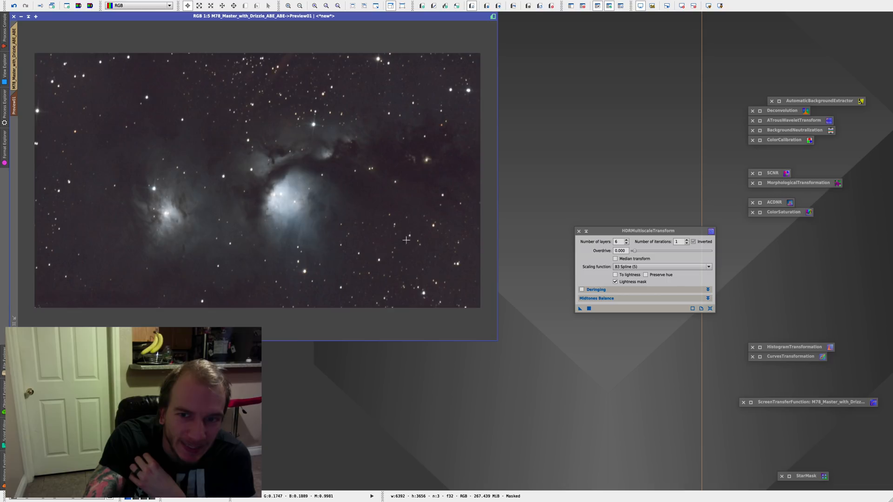
pyautogui.click(627, 240)
pyautogui.moveTo(582, 307); pyautogui.dragTo(424, 233)
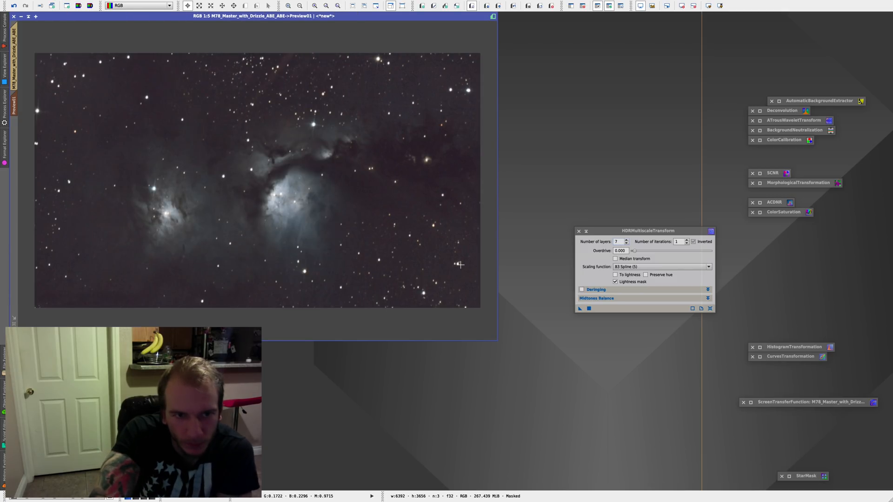
# Step: Compare the nebula preview with and without the 7-layer HDRMultiscaleTransform by toggling it off and on
pyautogui.rightClick(379, 220)
pyautogui.click(391, 226)
pyautogui.rightClick(409, 229)
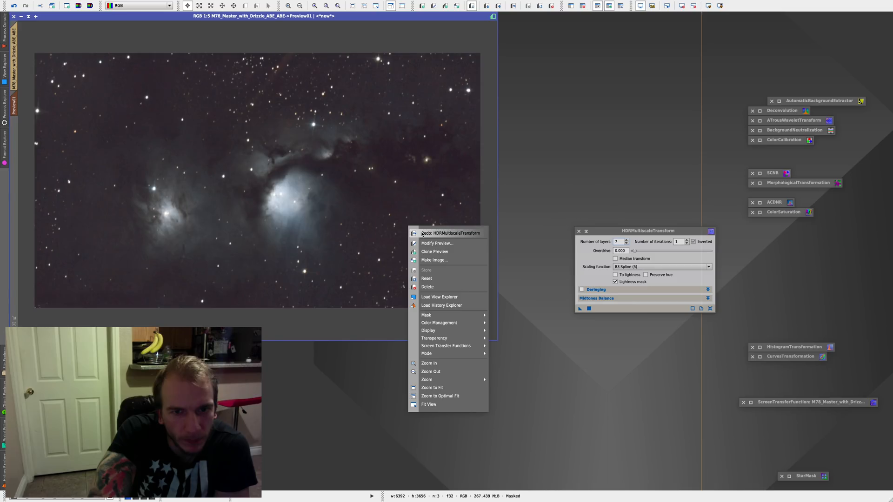
pyautogui.click(423, 233)
pyautogui.rightClick(385, 228)
pyautogui.click(396, 233)
pyautogui.rightClick(414, 233)
pyautogui.click(424, 239)
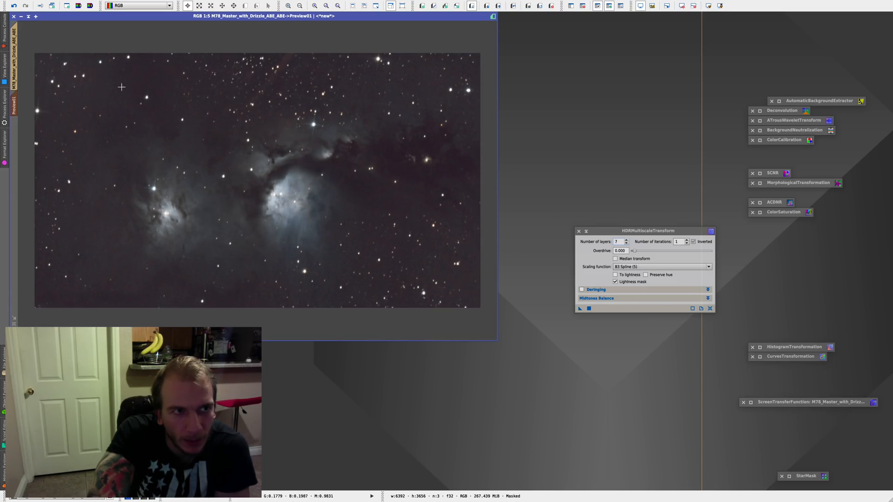
# Step: Return to the full M78 image and apply HDRMultiscaleTransform to it with 7 layers and the lightness mask
pyautogui.click(18, 54)
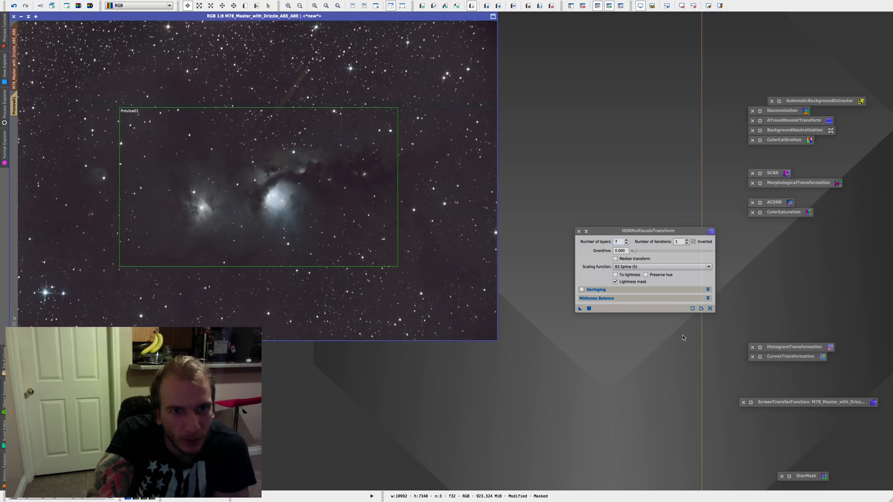
pyautogui.moveTo(580, 308); pyautogui.dragTo(444, 271)
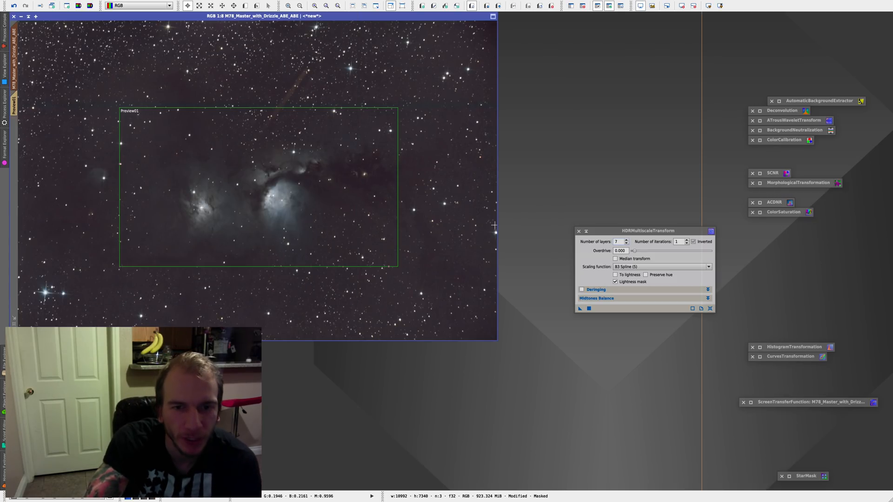
pyautogui.rightClick(494, 224)
pyautogui.click(559, 193)
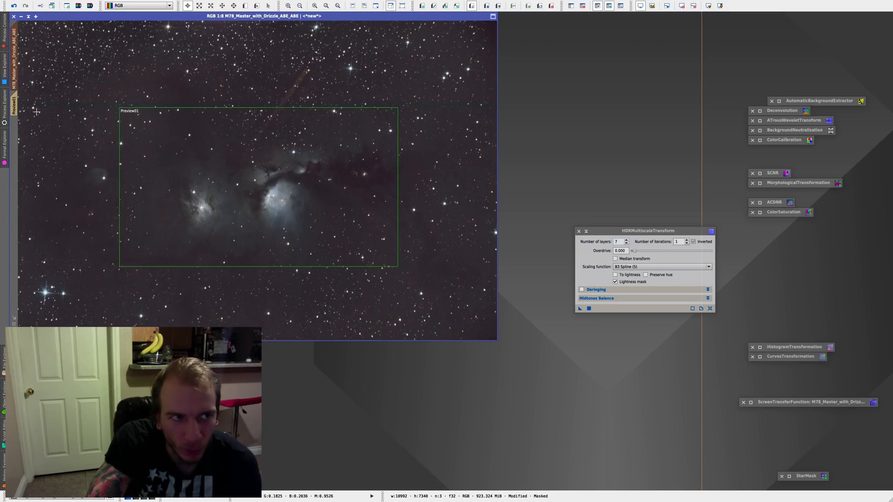
# Step: Apply HDRMultiscaleTransform with 7 layers and the lightness mask once more to Preview01
pyautogui.click(14, 104)
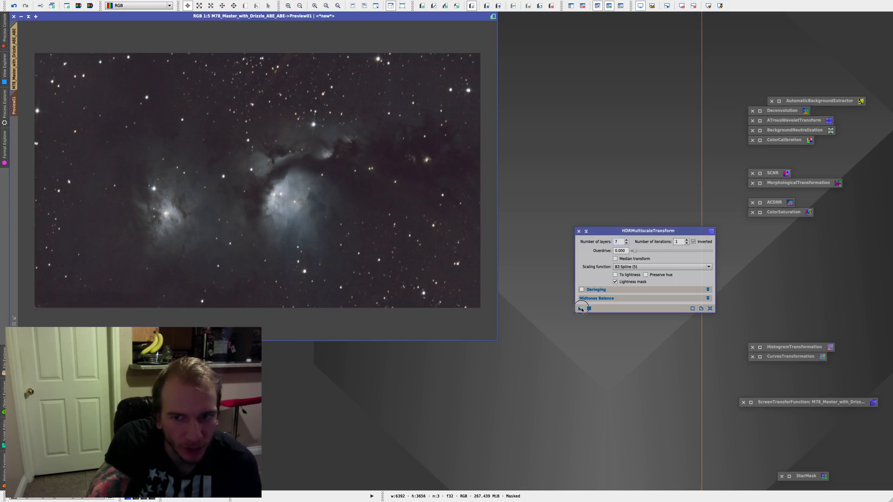
pyautogui.moveTo(375, 216); pyautogui.dragTo(376, 217)
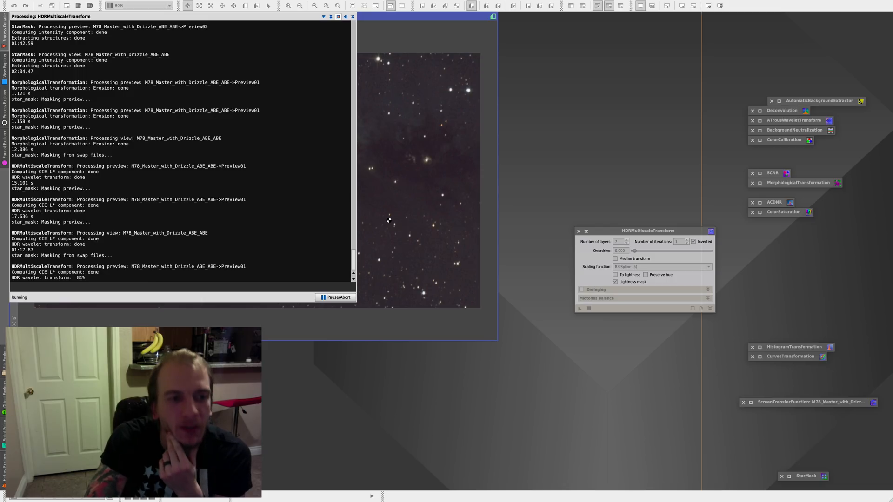
# Step: Compare the nebula cores in Preview01 with and without the repeated HDRMultiscaleTransform by undoing and redoing it several times
pyautogui.rightClick(455, 240)
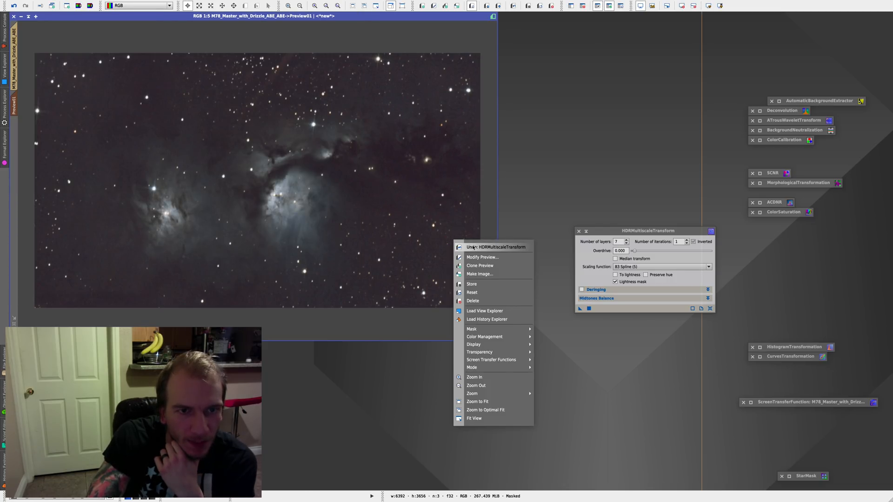
pyautogui.click(467, 247)
pyautogui.rightClick(454, 240)
pyautogui.click(467, 247)
pyautogui.rightClick(459, 233)
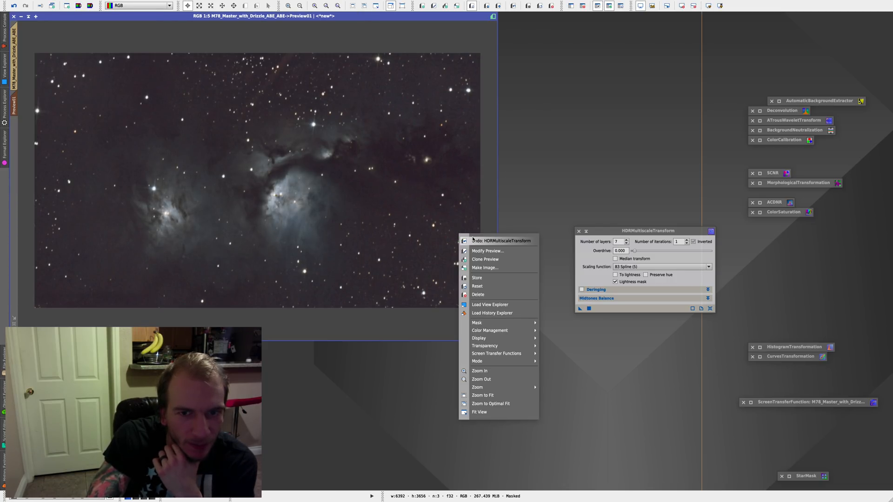
pyautogui.click(472, 237)
pyautogui.rightClick(362, 206)
pyautogui.click(377, 211)
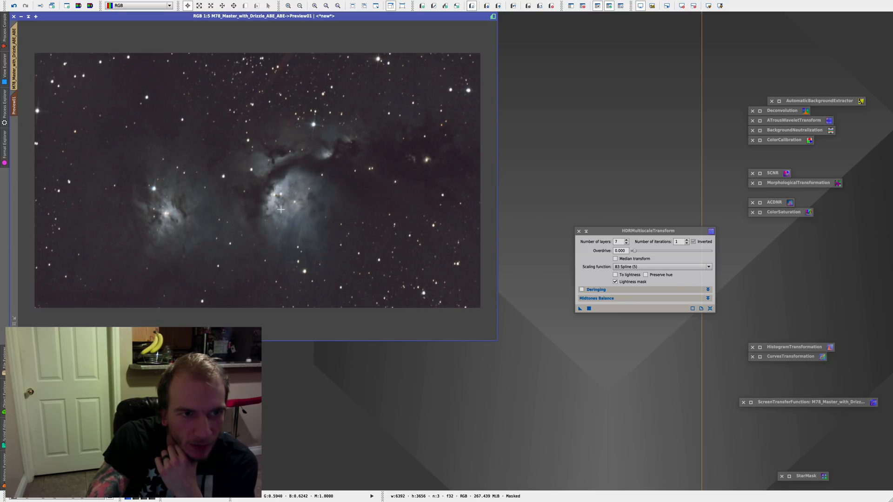
pyautogui.rightClick(415, 216)
pyautogui.click(437, 224)
pyautogui.rightClick(414, 216)
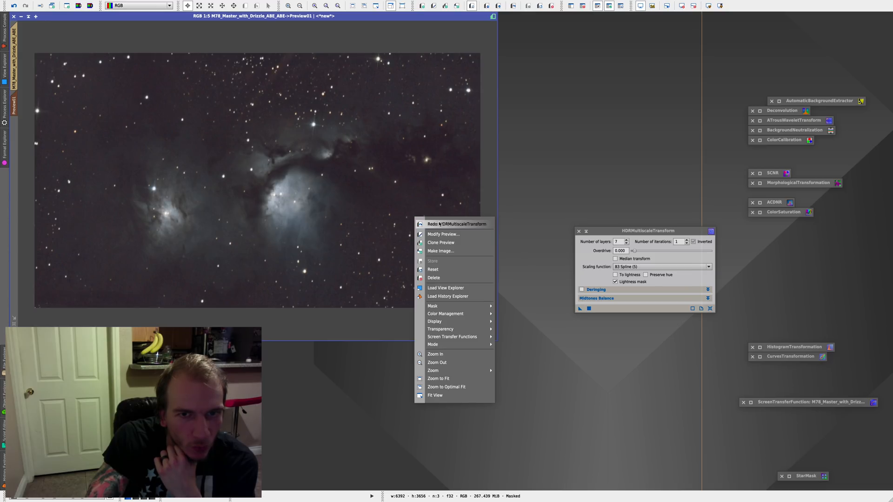
pyautogui.click(441, 224)
pyautogui.rightClick(425, 216)
pyautogui.click(440, 224)
pyautogui.rightClick(430, 217)
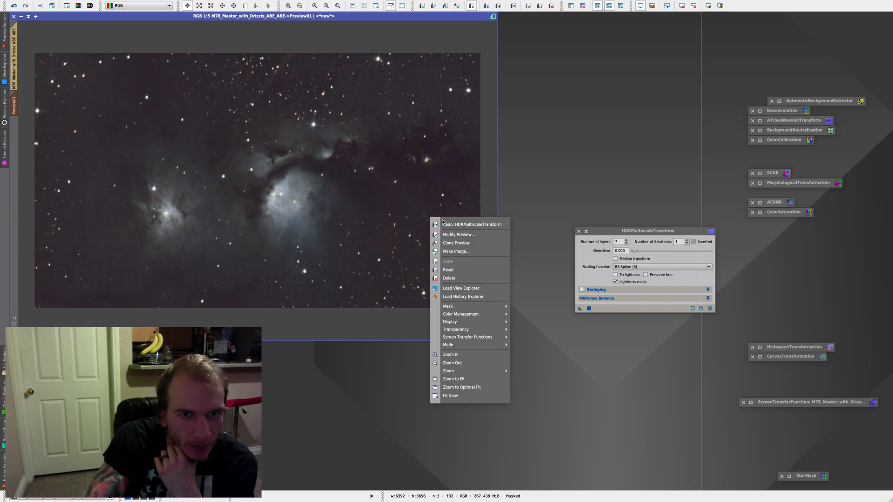
pyautogui.click(444, 224)
pyautogui.rightClick(444, 222)
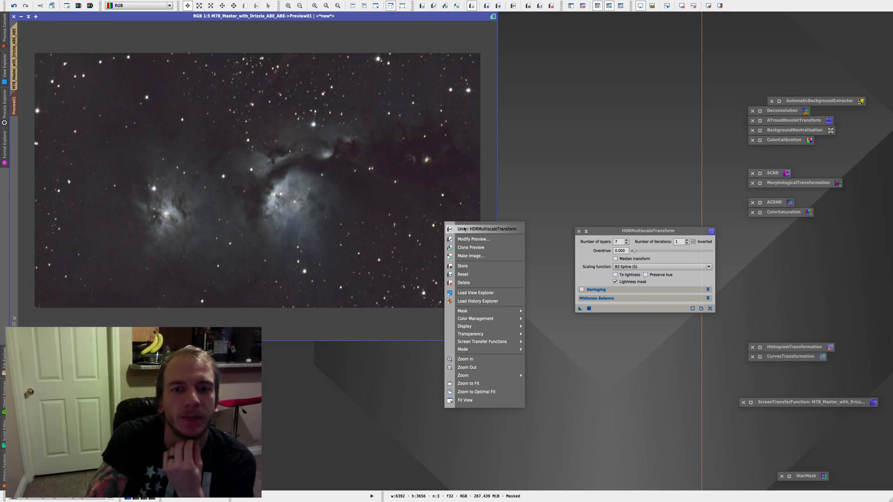
# Step: Compare Preview01 at a smaller scale with and without the repeated 7-layer HDRMultiscaleTransform
pyautogui.scroll(-3, 377, 189)
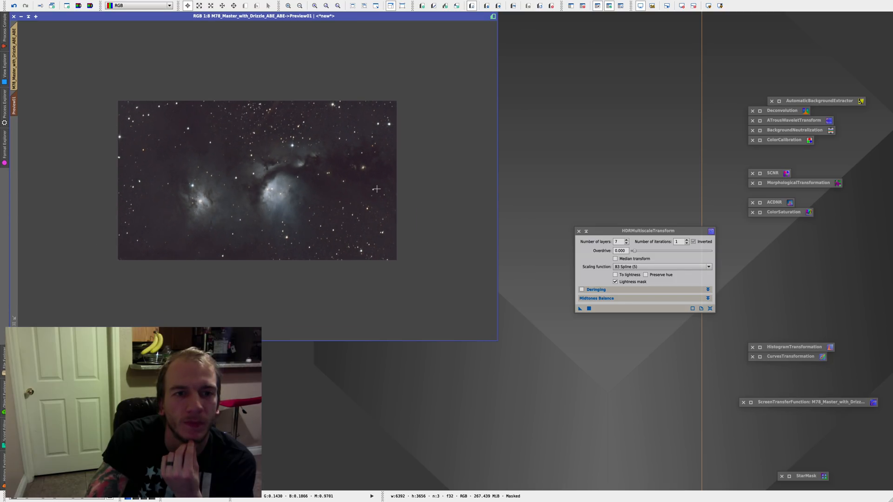
pyautogui.scroll(-1, 376, 189)
pyautogui.rightClick(377, 189)
pyautogui.click(394, 196)
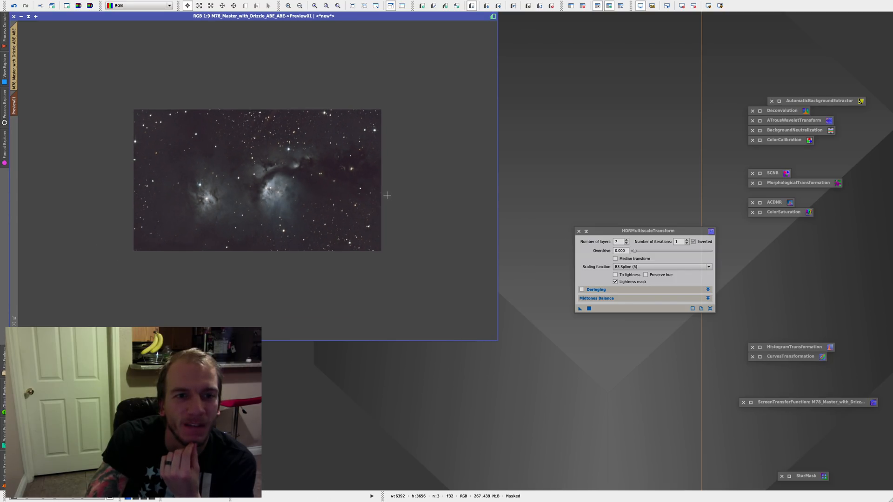
pyautogui.rightClick(387, 195)
pyautogui.click(395, 202)
pyautogui.rightClick(370, 195)
pyautogui.click(386, 202)
pyautogui.rightClick(371, 197)
pyautogui.click(389, 201)
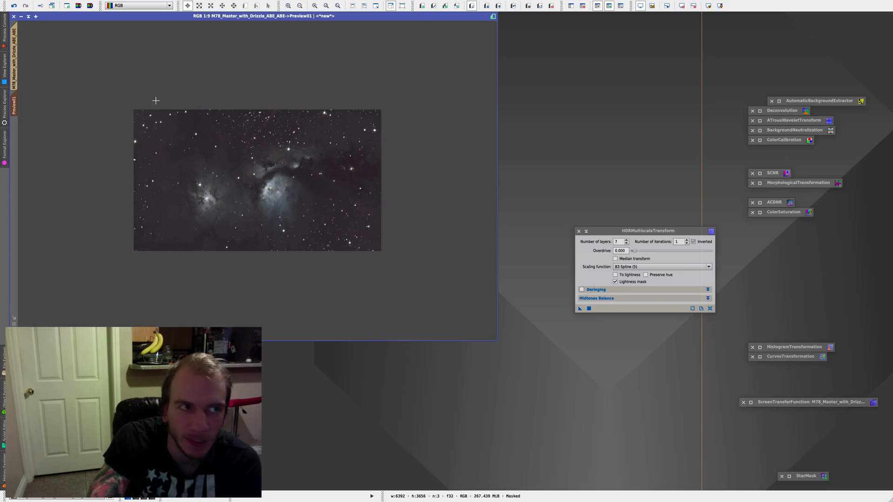
# Step: Apply the 7-layer HDRMultiscaleTransform with the lightness mask a second time to the full M78 image
pyautogui.click(14, 52)
pyautogui.click(578, 309)
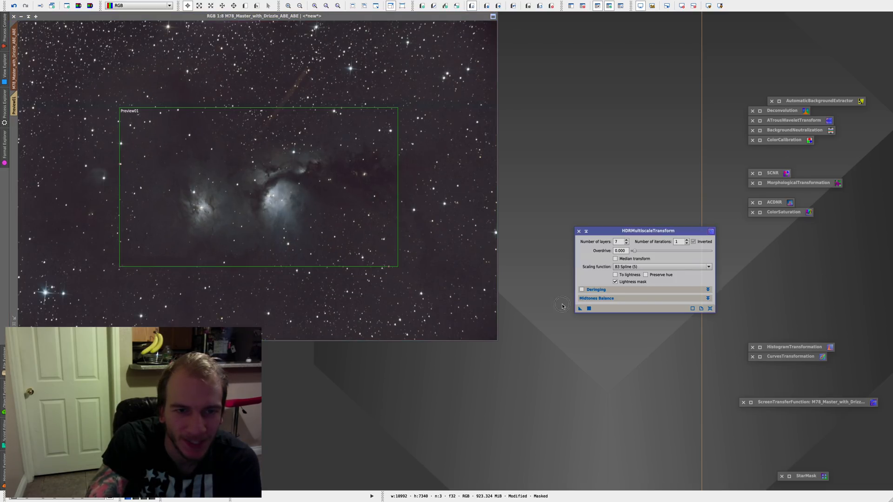
pyautogui.scroll(-2, 392, 245)
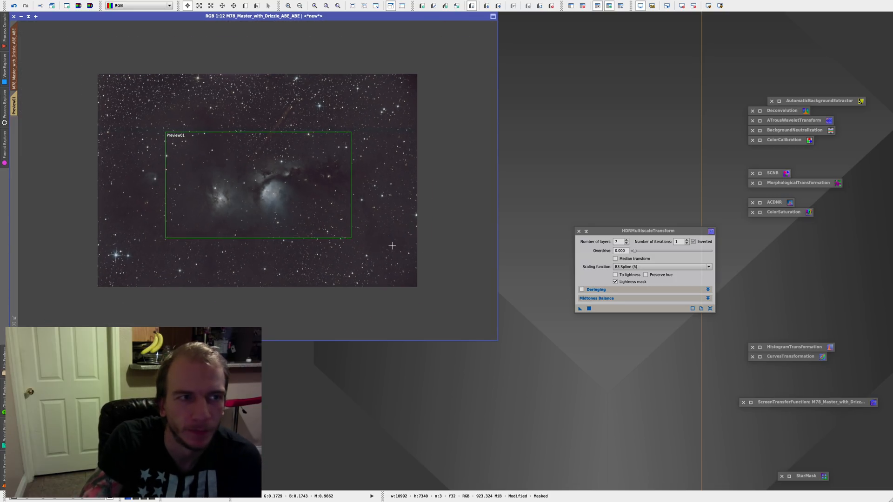
pyautogui.scroll(3, 392, 245)
pyautogui.rightClick(421, 238)
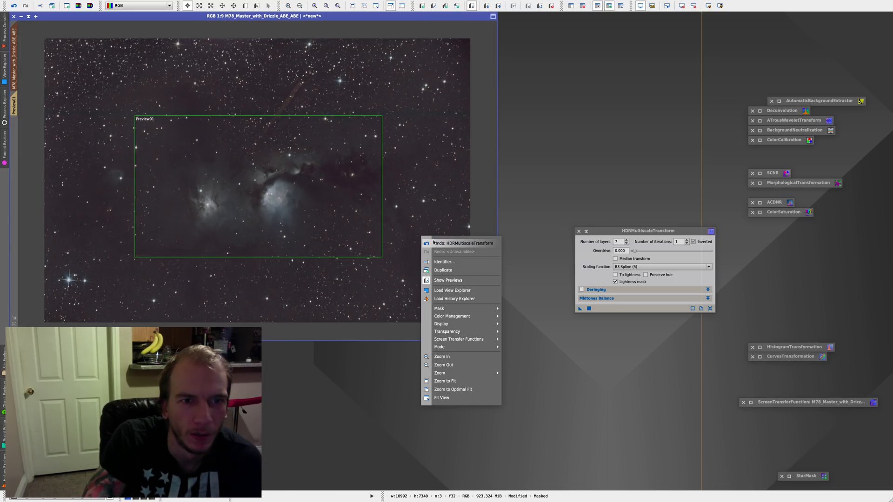
pyautogui.click(424, 202)
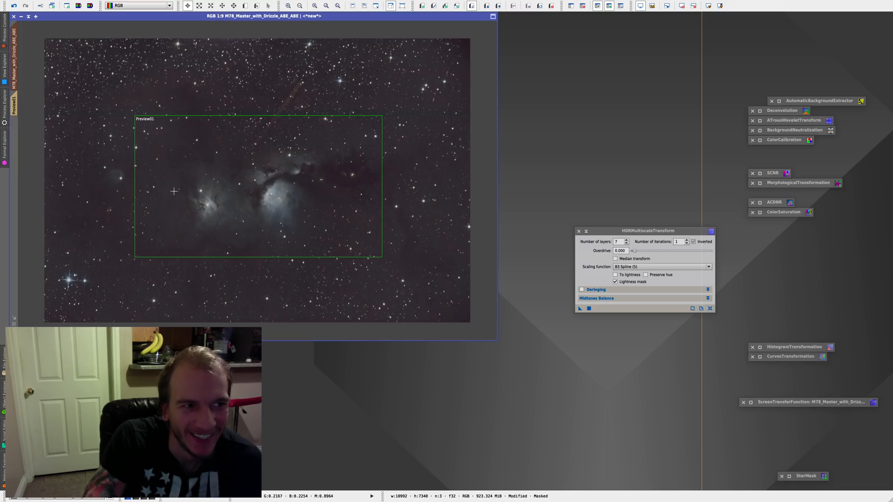
# Step: Try HDRMultiscaleTransform with 3 layers and the lightness mask on Preview01
pyautogui.click(15, 106)
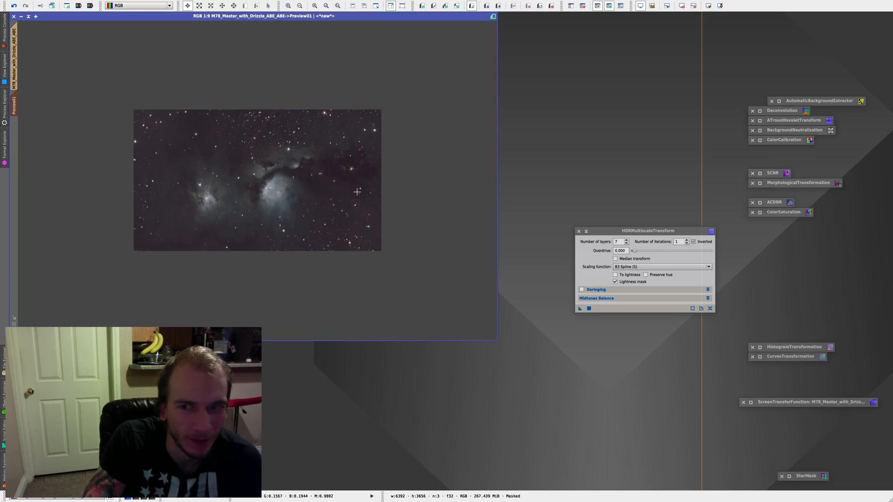
pyautogui.click(627, 245)
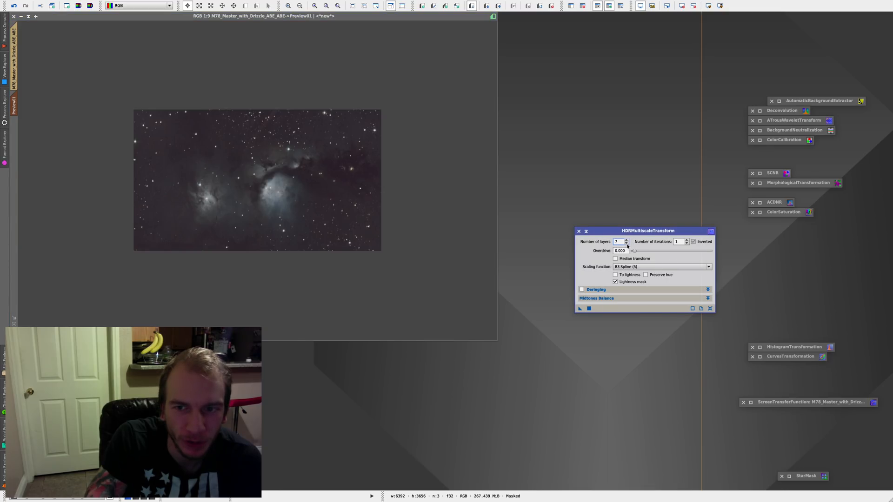
pyautogui.click(589, 308)
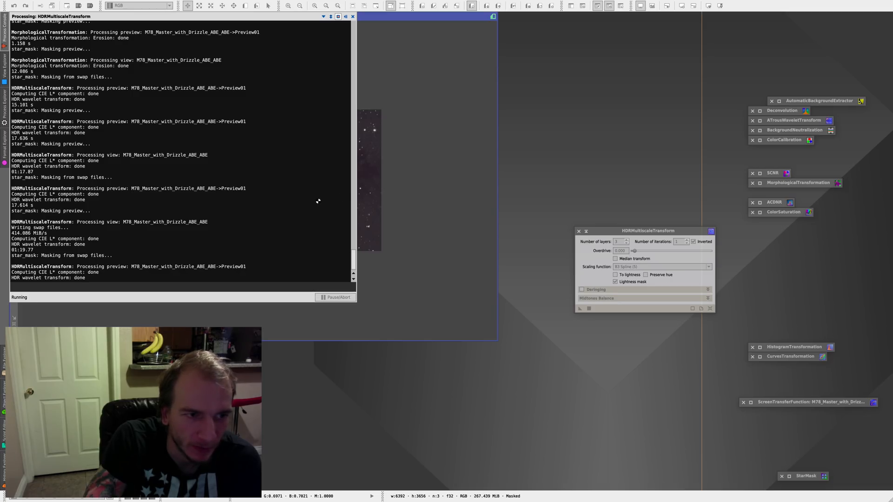
# Step: Compare Preview01 with and without the 3-layer HDRMultiscaleTransform by toggling it off and on
pyautogui.rightClick(294, 197)
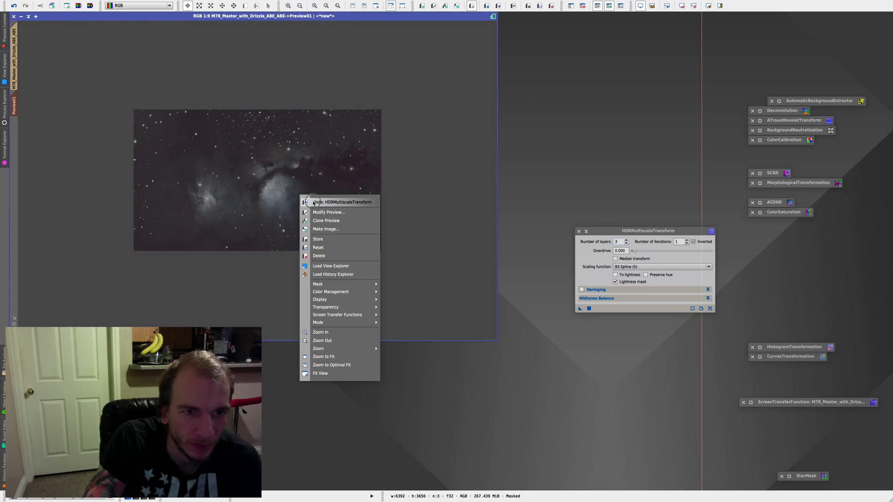
pyautogui.click(308, 202)
pyautogui.rightClick(273, 191)
pyautogui.click(296, 200)
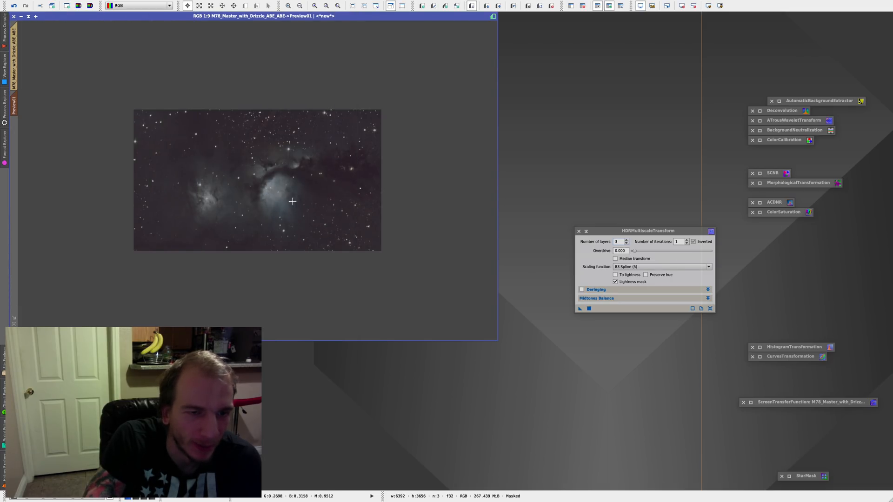
pyautogui.rightClick(298, 203)
pyautogui.click(307, 209)
pyautogui.rightClick(313, 204)
pyautogui.click(326, 212)
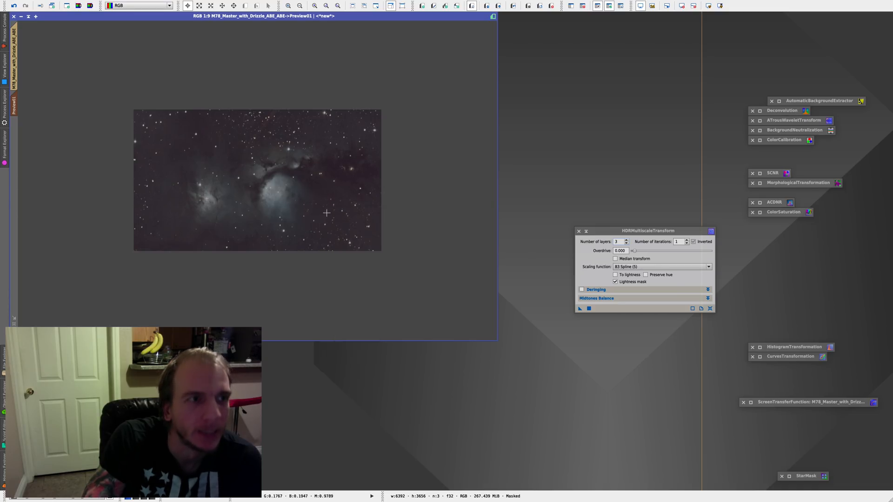
# Step: Return to the full M78 image and delete its preview
pyautogui.click(14, 56)
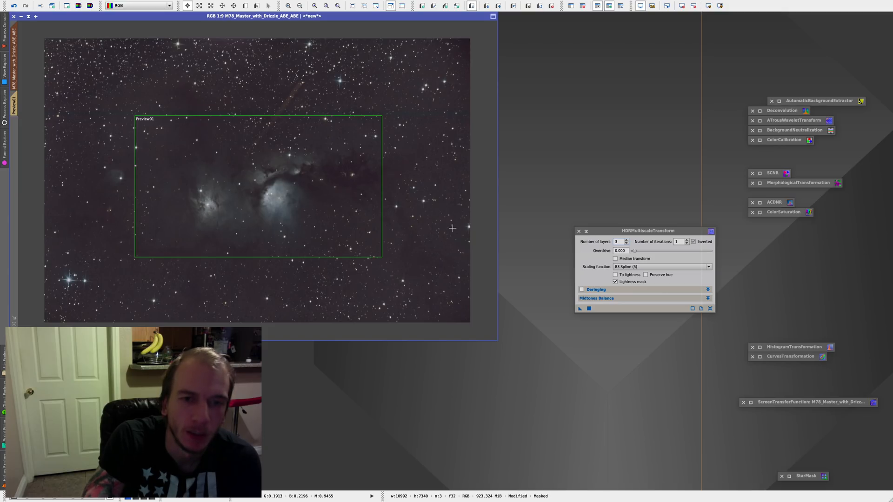
pyautogui.click(146, 3)
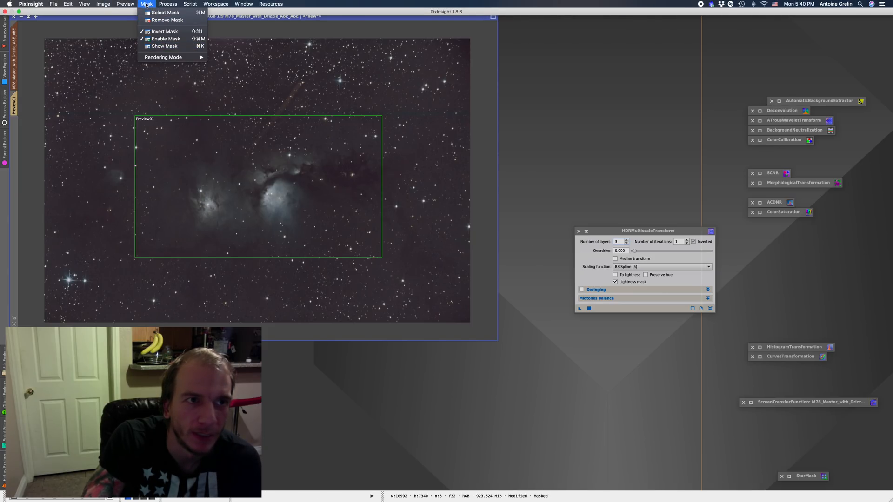
pyautogui.moveTo(125, 4)
pyautogui.click(132, 133)
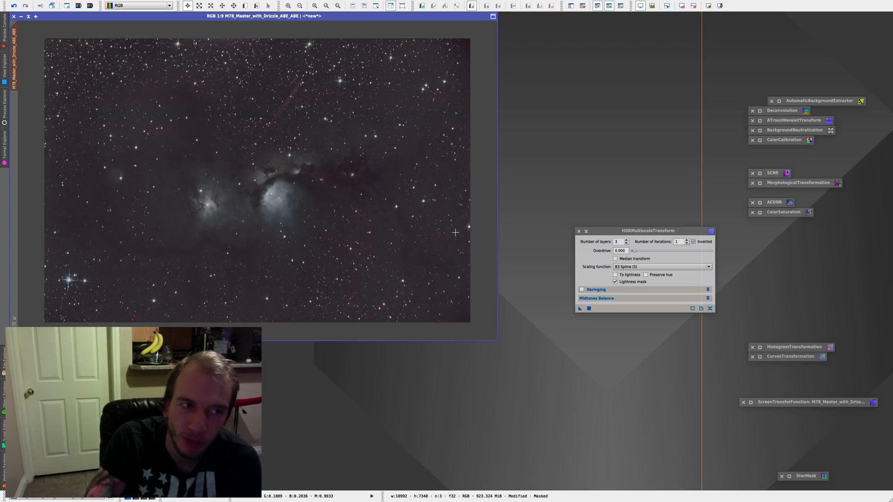
# Step: Review the deringing settings of HDRMultiscaleTransform, then put the tool away
pyautogui.moveTo(631, 233); pyautogui.dragTo(622, 214)
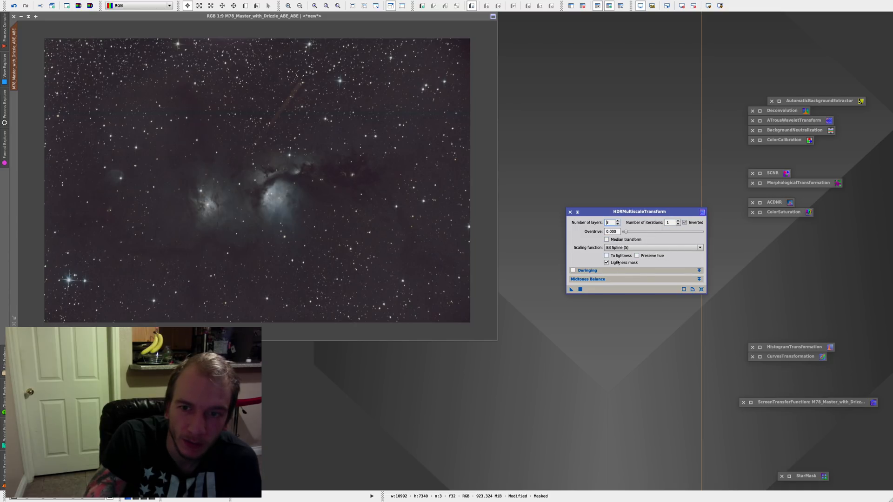
pyautogui.click(594, 271)
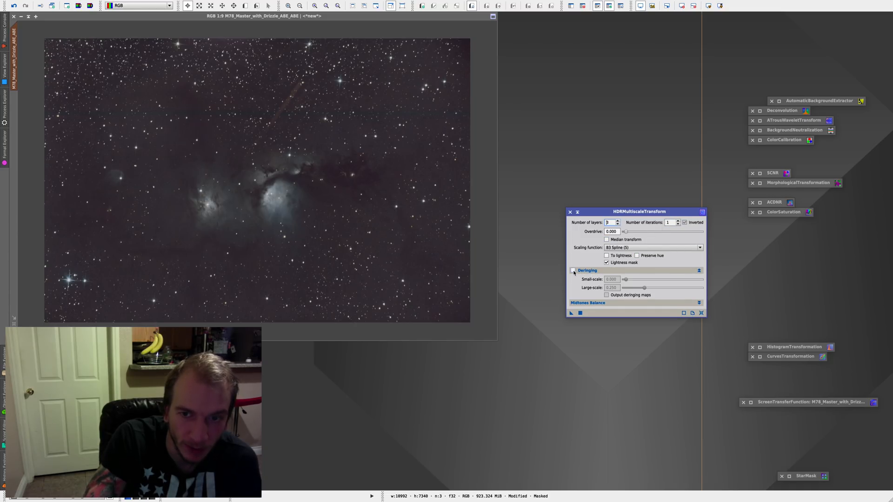
pyautogui.click(583, 272)
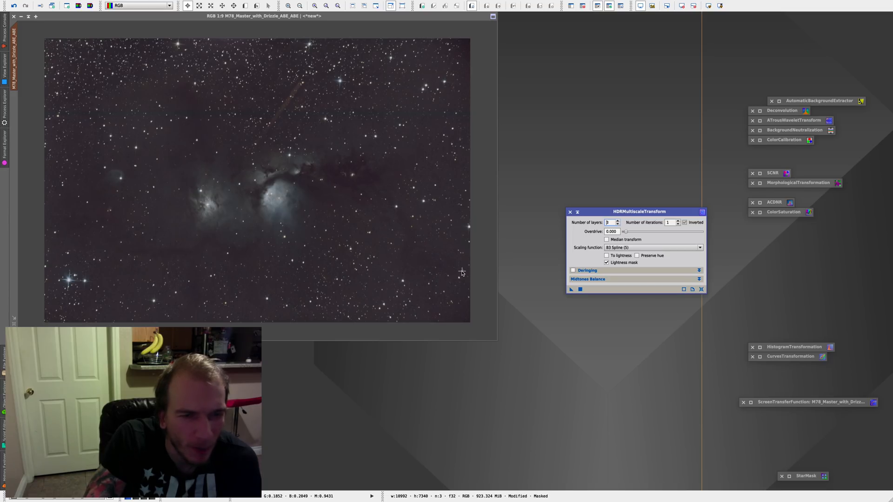
pyautogui.click(577, 212)
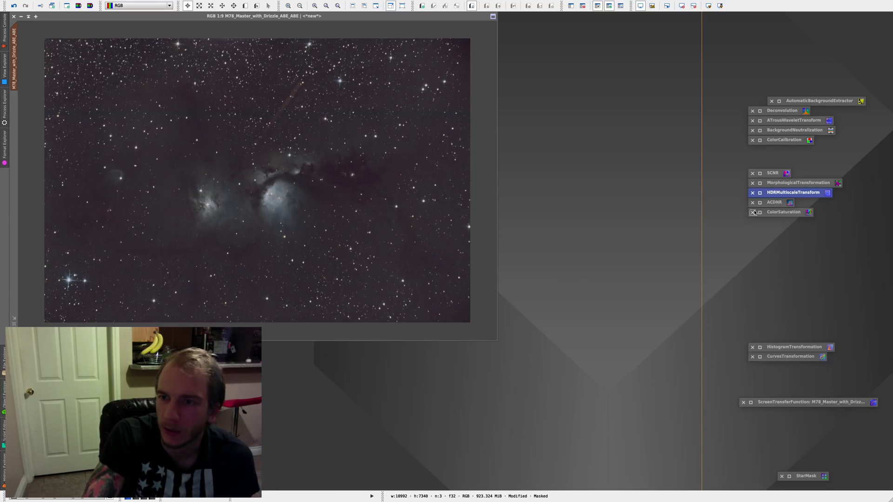
pyautogui.click(763, 222)
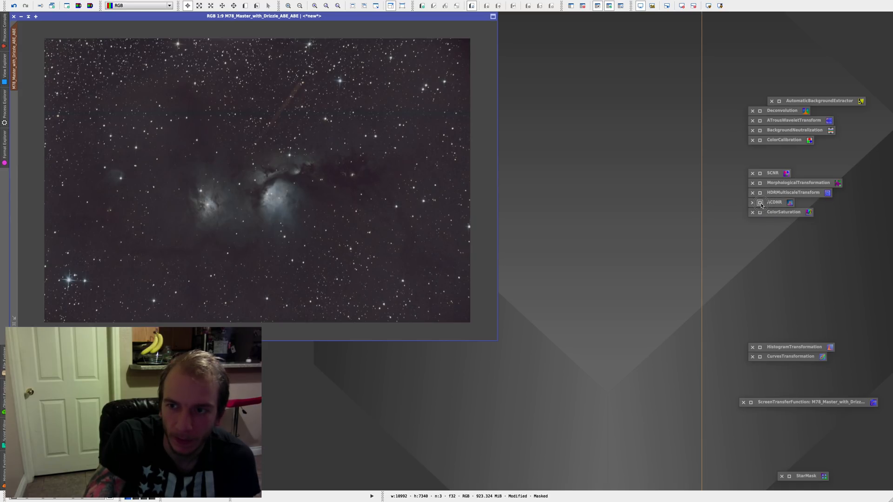
# Step: Open the ACDNR noise reduction tool beside the image and remove the star mask from the M78 image
pyautogui.click(760, 202)
pyautogui.moveTo(139, 54); pyautogui.dragTo(684, 122)
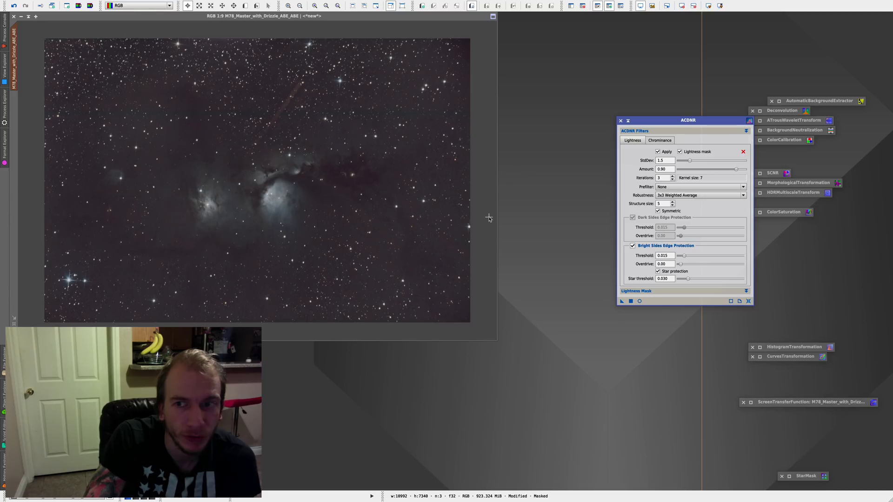
pyautogui.click(153, 4)
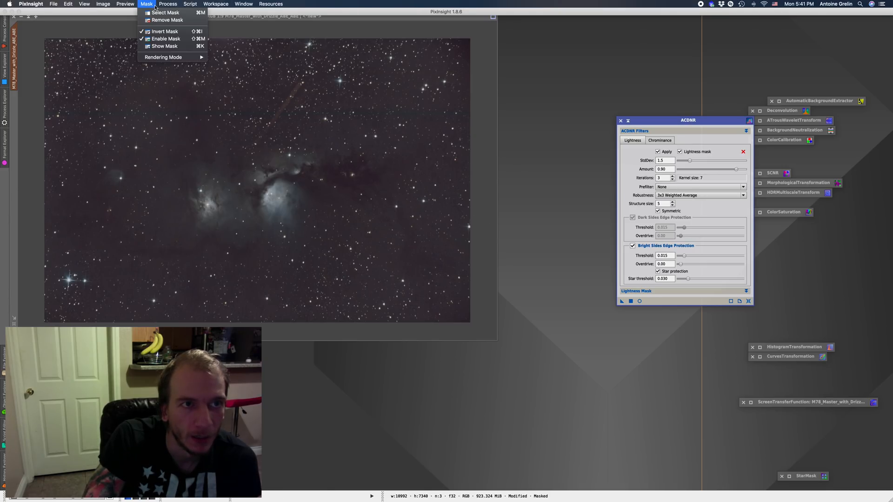
pyautogui.click(152, 21)
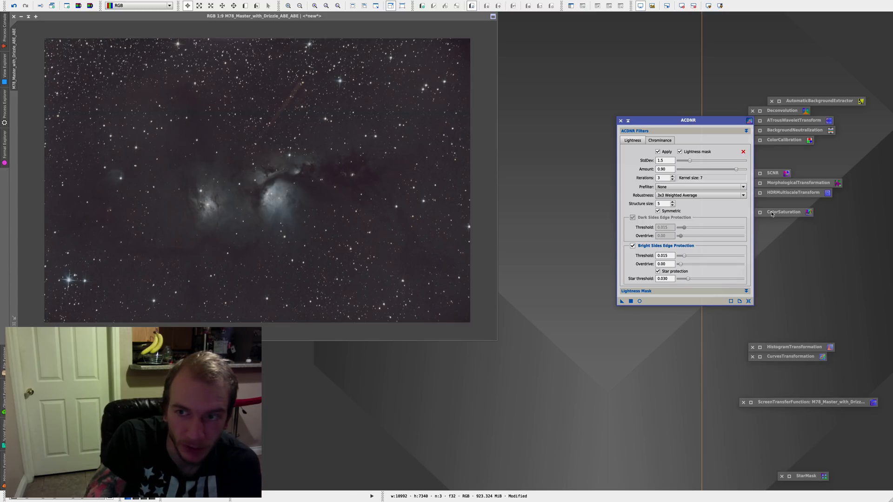
# Step: Reset the ACDNR parameters and show its lightness mask settings, keeping the lightness mask enabled
pyautogui.moveTo(729, 120); pyautogui.dragTo(741, 156)
pyautogui.click(761, 337)
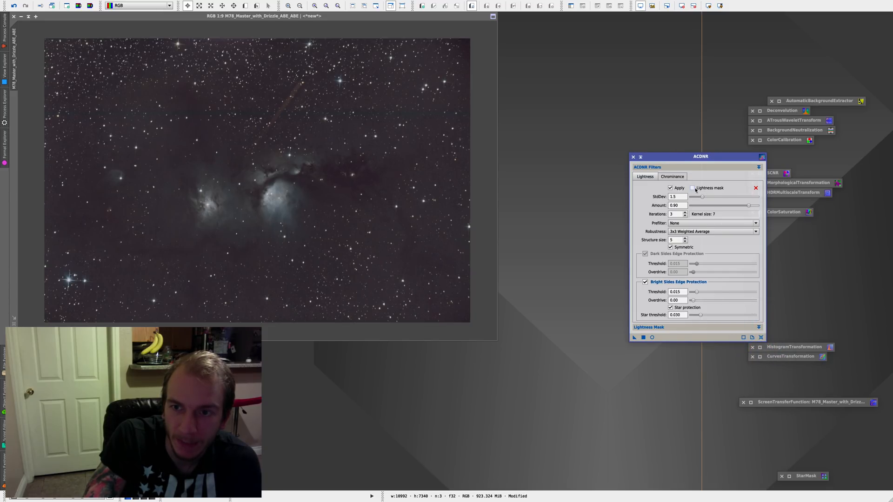
pyautogui.click(675, 178)
pyautogui.click(661, 178)
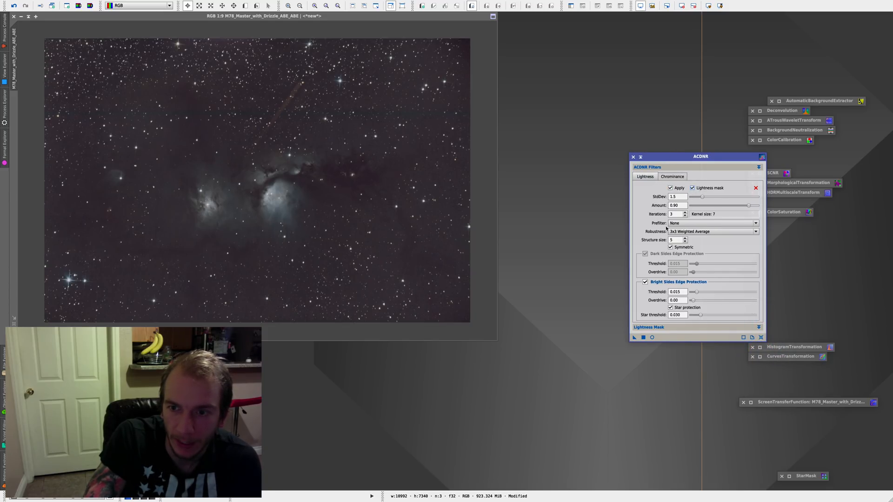
pyautogui.click(661, 327)
pyautogui.moveTo(676, 157); pyautogui.dragTo(672, 111)
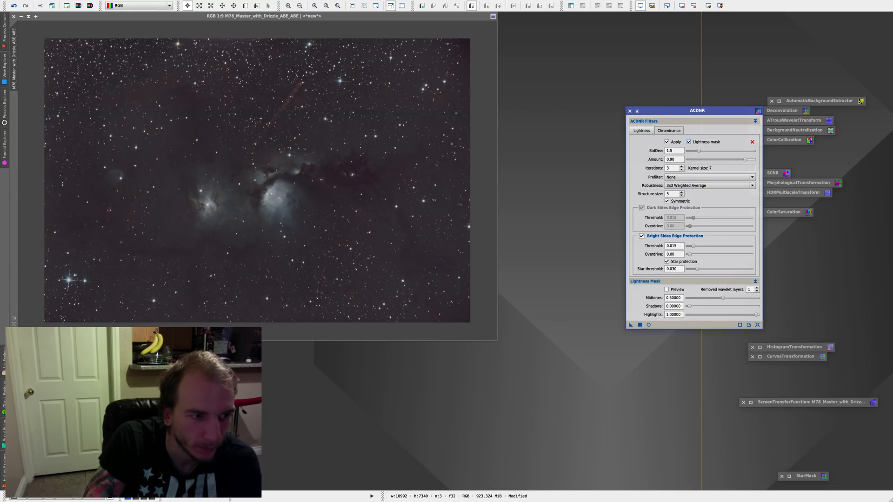
# Step: Using a real-time preview of the mask, set the ACDNR lightness mask to midtones 0.08, shadows 0.22 and highlights 0.47
pyautogui.scroll(1, 258, 181)
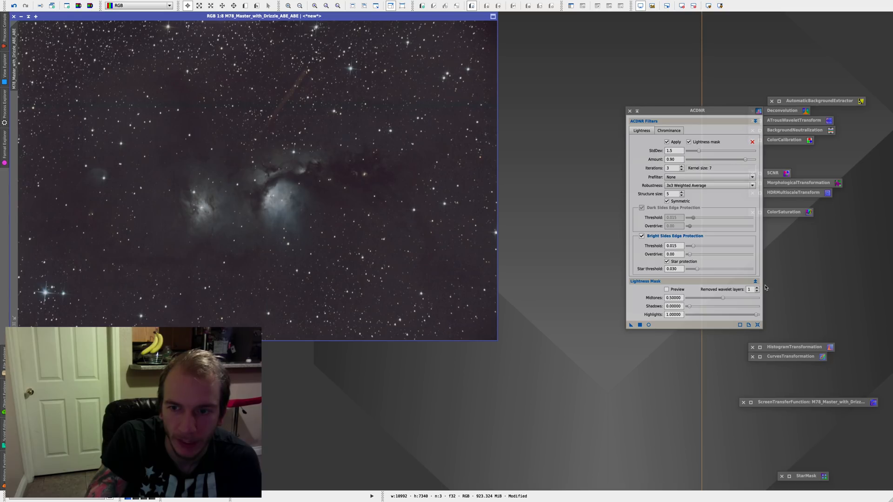
pyautogui.click(649, 325)
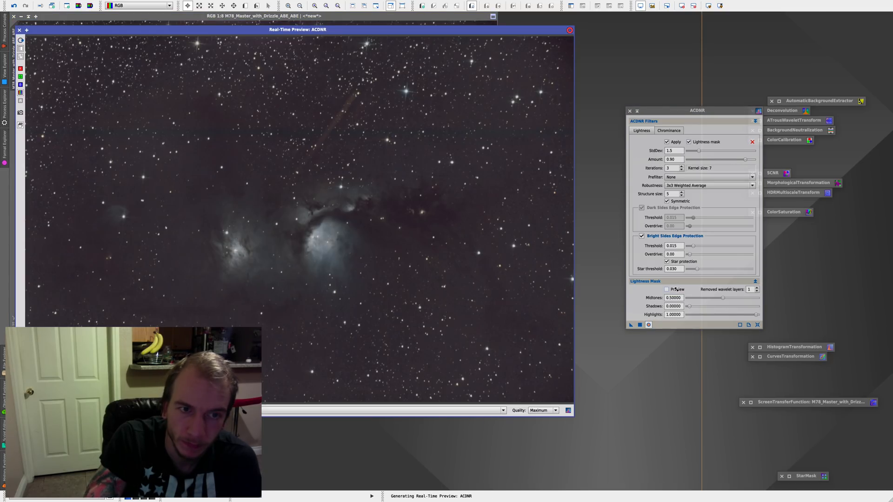
pyautogui.click(668, 290)
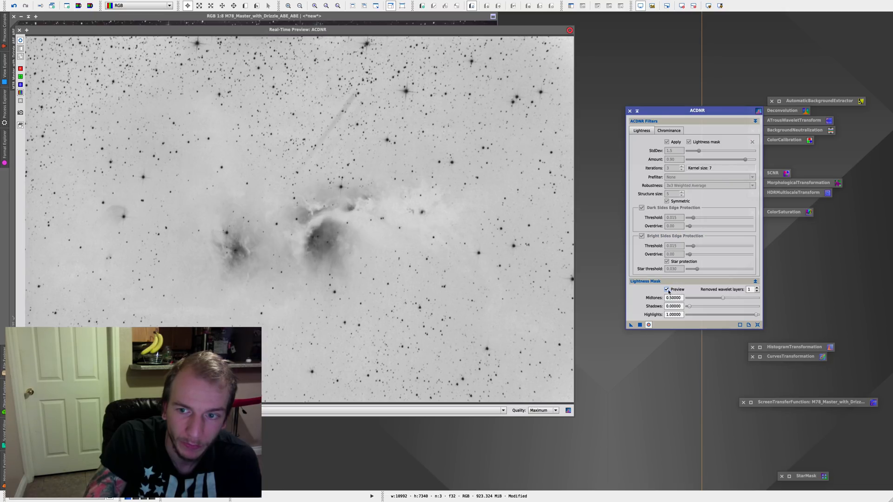
pyautogui.moveTo(723, 298); pyautogui.dragTo(702, 303)
pyautogui.moveTo(756, 315); pyautogui.dragTo(705, 310)
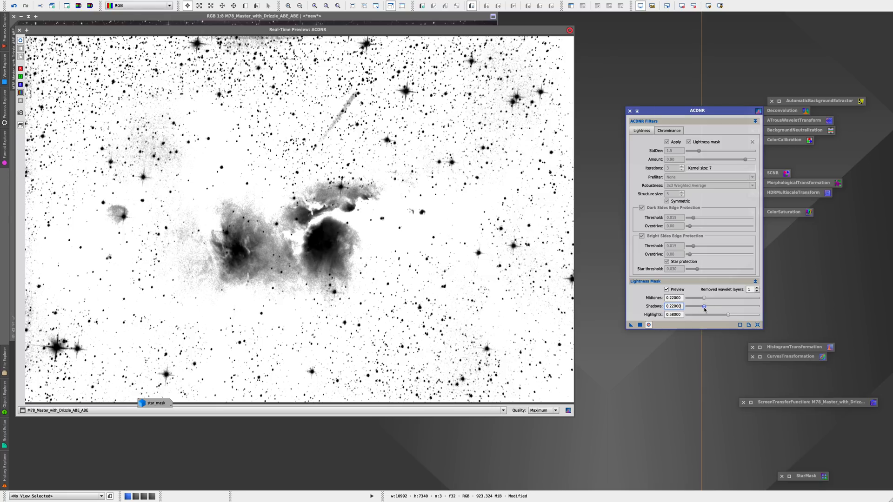
pyautogui.moveTo(704, 298); pyautogui.dragTo(720, 316)
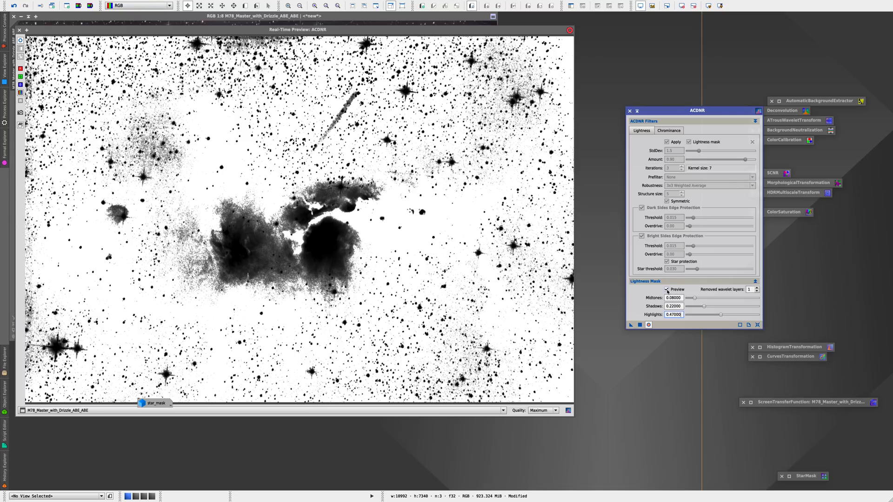
pyautogui.click(667, 290)
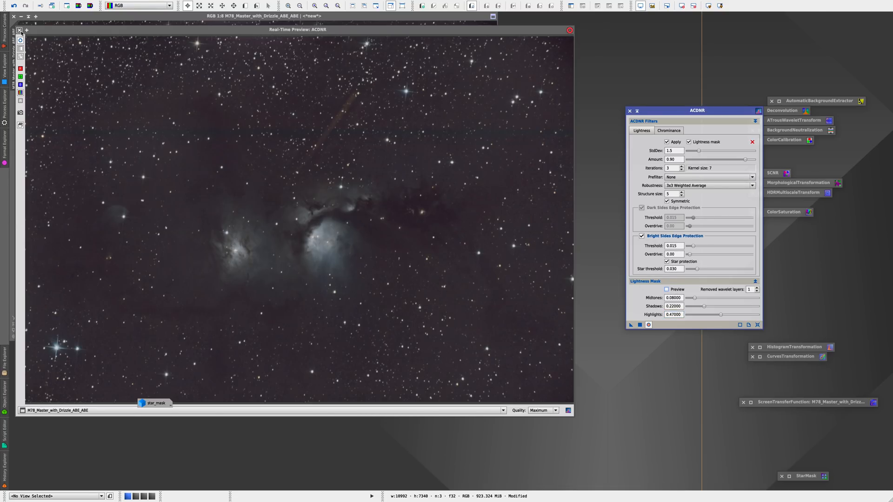
pyautogui.click(19, 30)
# Step: Turn a clone of the M78 image into the ACDNR lightness mask and assign it as the M78 image's mask, keeping the clone minimized
pyautogui.moveTo(14, 40); pyautogui.dragTo(582, 73)
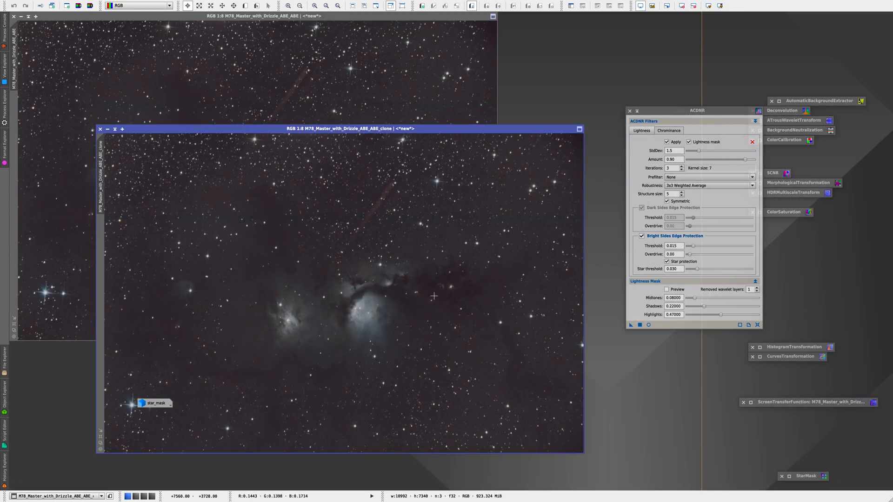
pyautogui.click(670, 291)
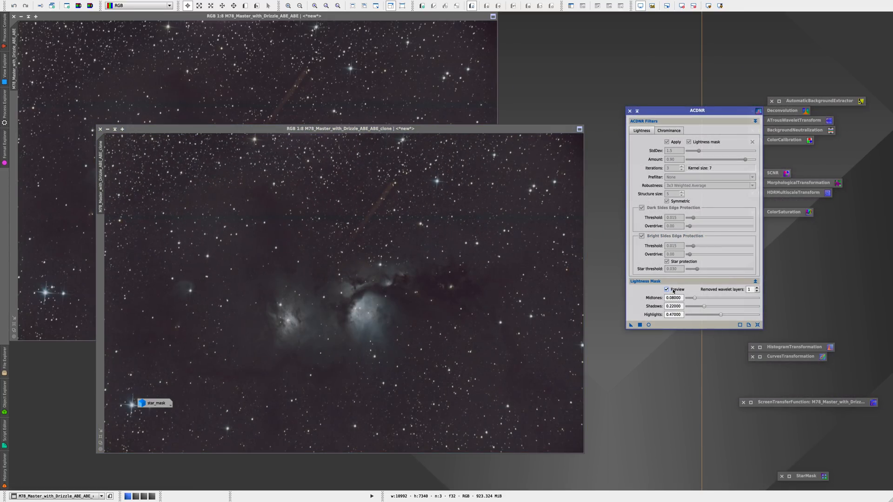
pyautogui.moveTo(631, 325)
pyautogui.mouseDown()
pyautogui.moveTo(374, 324)
pyautogui.moveTo(372, 312)
pyautogui.mouseUp()
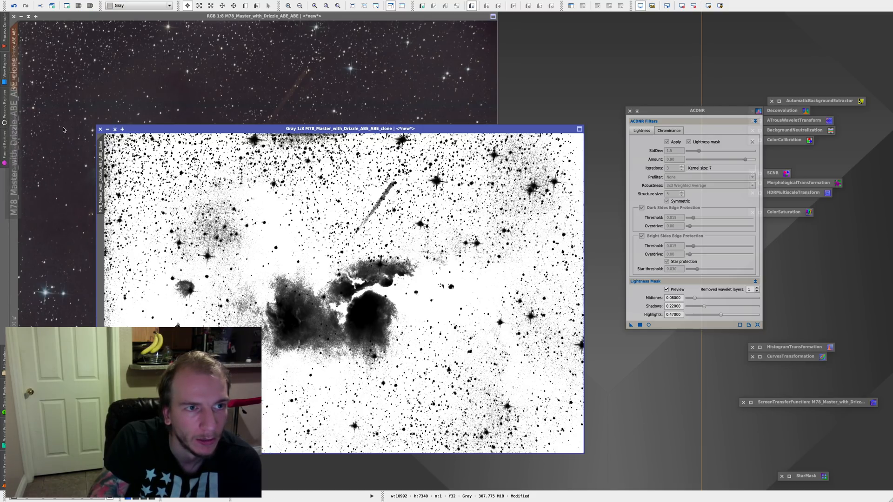
pyautogui.click(108, 128)
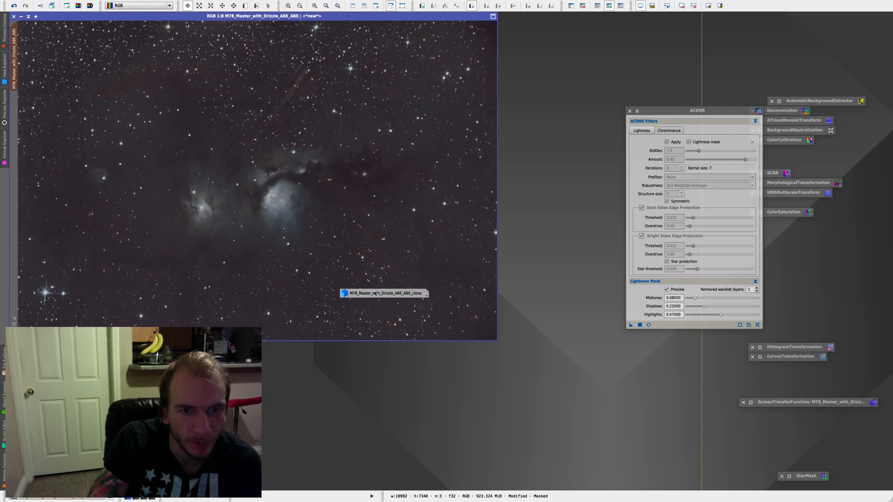
pyautogui.moveTo(375, 293); pyautogui.dragTo(297, 397)
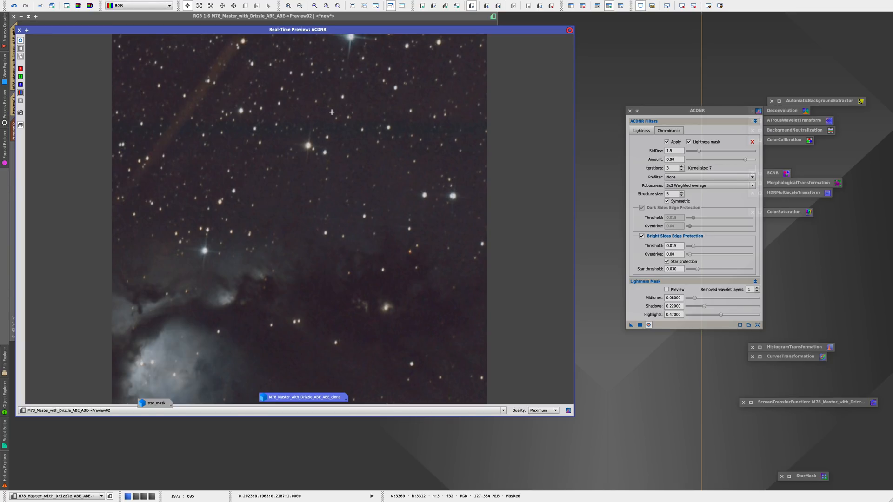
# Step: Close the ACDNR real-time preview and apply the noise reduction to the full M78 image
pyautogui.click(19, 30)
pyautogui.click(14, 55)
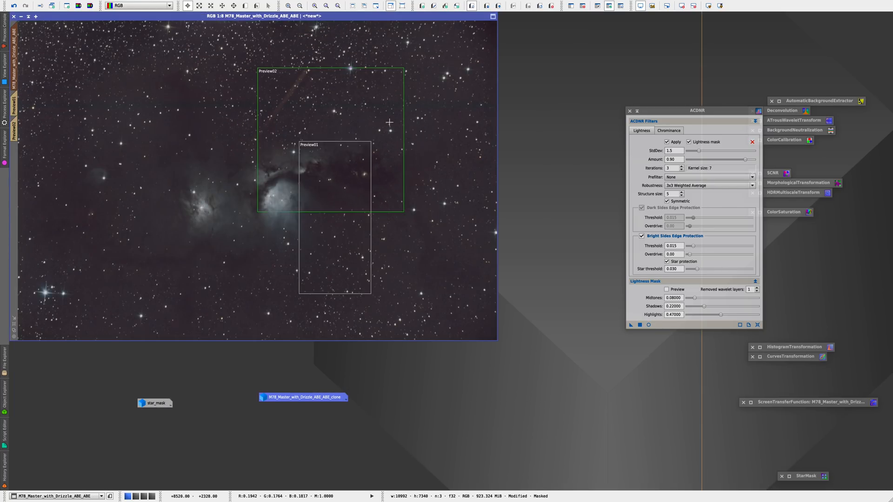
pyautogui.moveTo(630, 326); pyautogui.dragTo(158, 144)
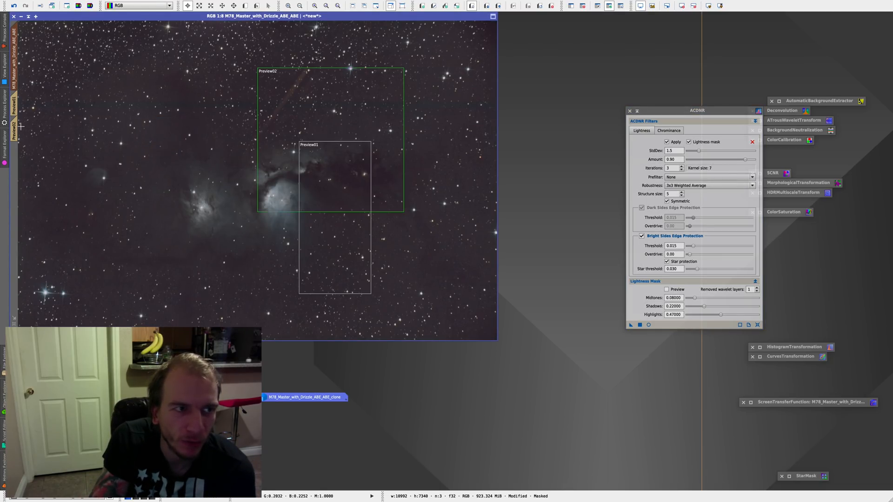
# Step: Examine the noise in Preview02 at several zoom levels and return to the full M78 image
pyautogui.doubleClick(273, 171)
pyautogui.scroll(2, 274, 167)
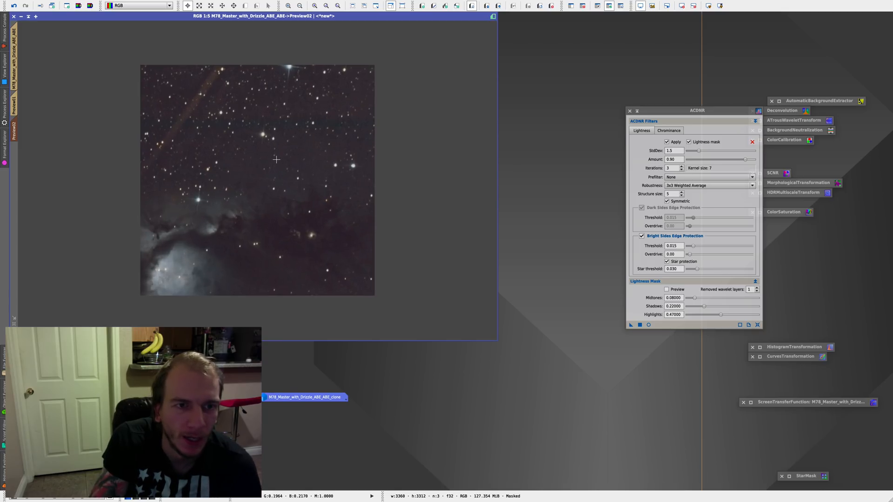
pyautogui.scroll(-2, 276, 159)
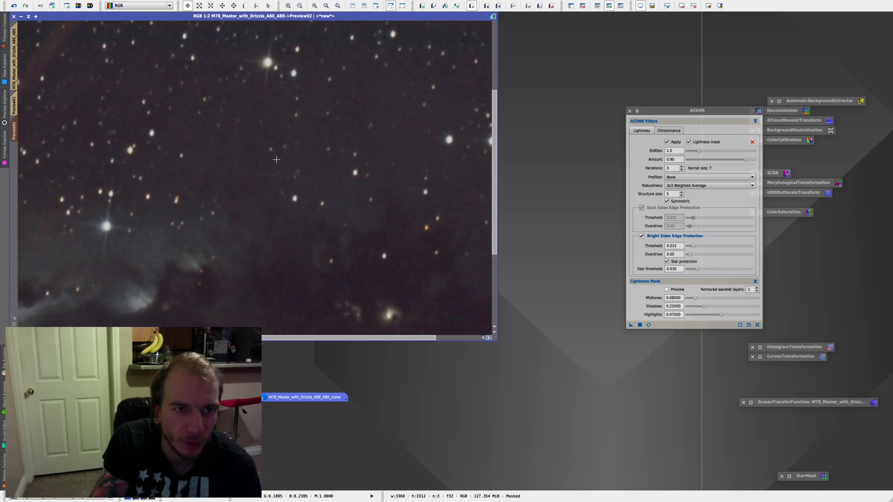
pyautogui.scroll(1, 297, 159)
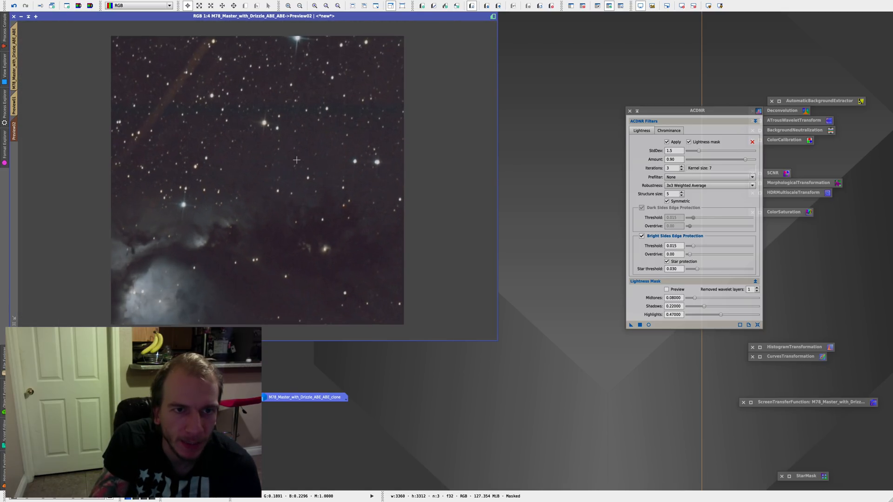
pyautogui.click(18, 71)
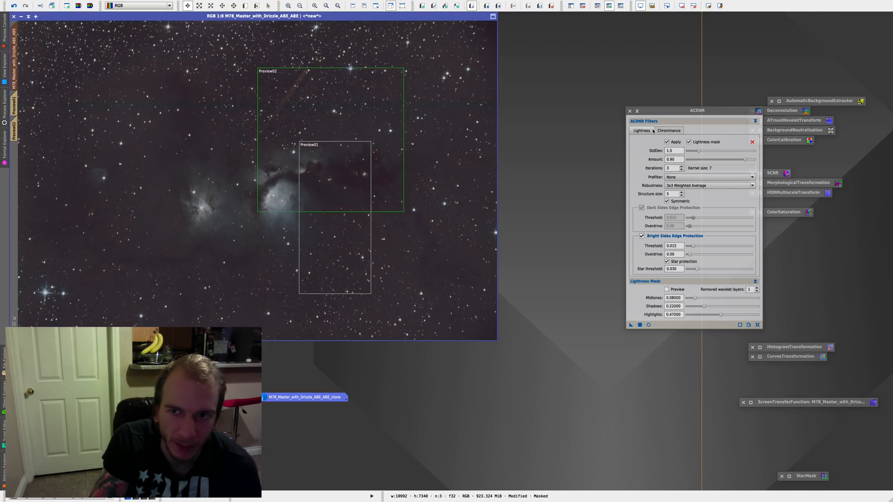
# Step: Put the ACDNR tool away and delete all previews of the M78 image
pyautogui.click(636, 111)
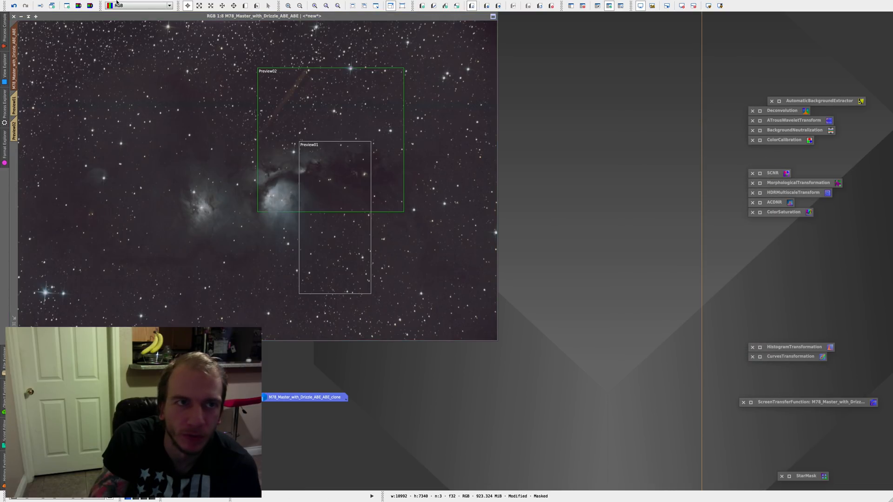
pyautogui.click(125, 4)
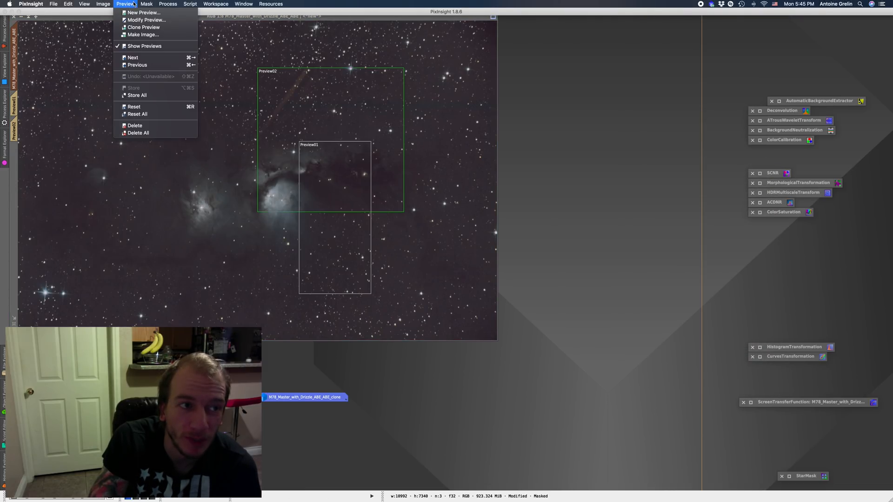
pyautogui.click(162, 134)
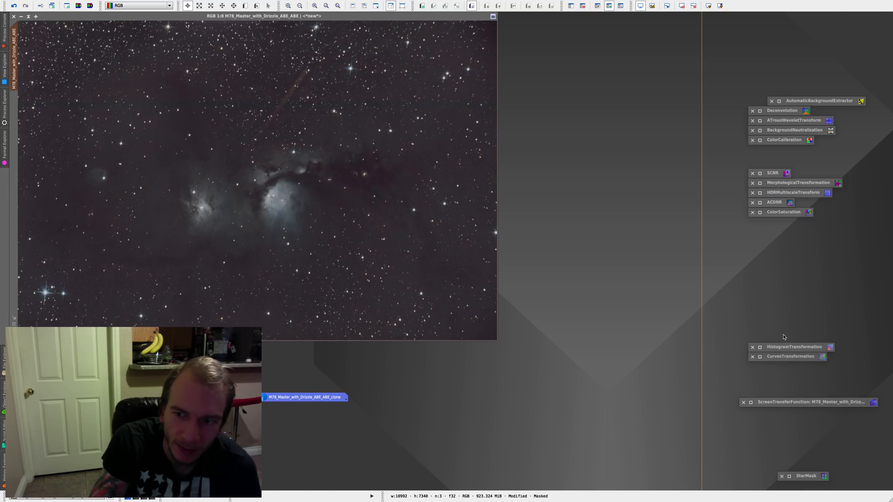
# Step: Open CurvesTransformation with a real-time preview and disable the mask on the M78 image
pyautogui.doubleClick(790, 356)
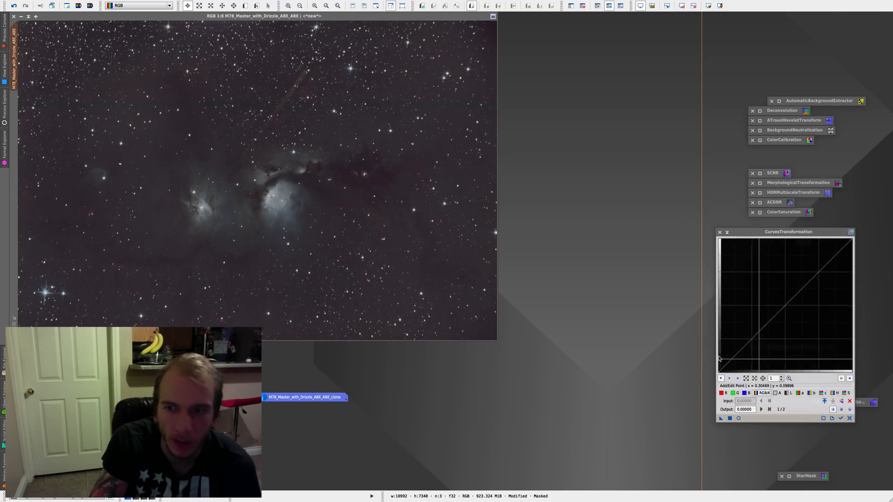
pyautogui.click(742, 424)
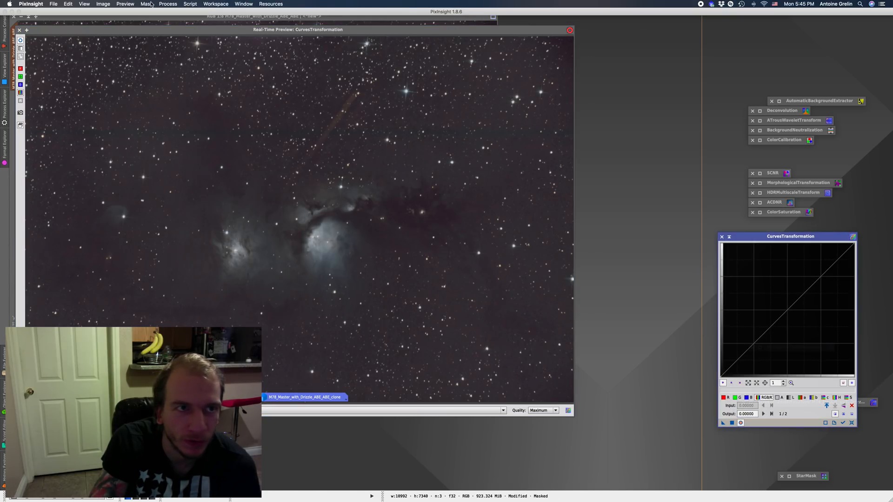
pyautogui.click(146, 4)
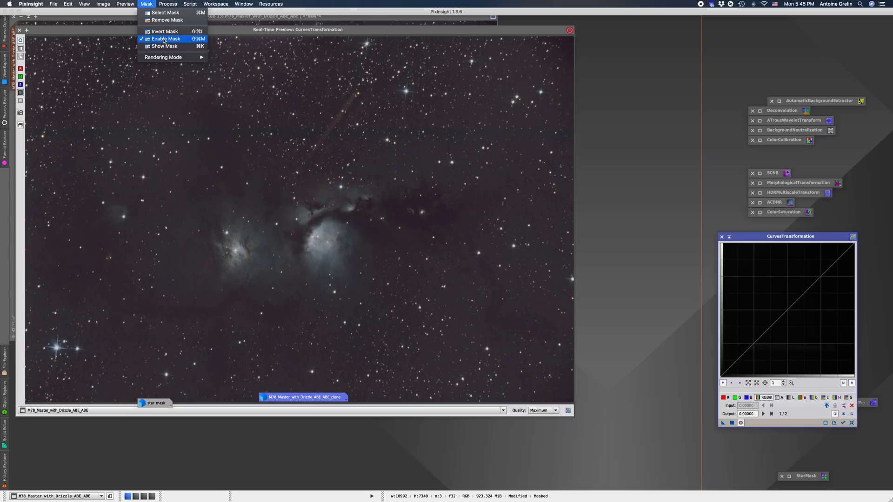
pyautogui.click(163, 39)
# Step: Shape the RGB/K curve into a gentle S, with a shadow point at about 0.154/0.130 and a highlight point at about 0.745/0.826
pyautogui.moveTo(739, 357)
pyautogui.mouseDown()
pyautogui.moveTo(742, 344)
pyautogui.moveTo(744, 356)
pyautogui.mouseUp()
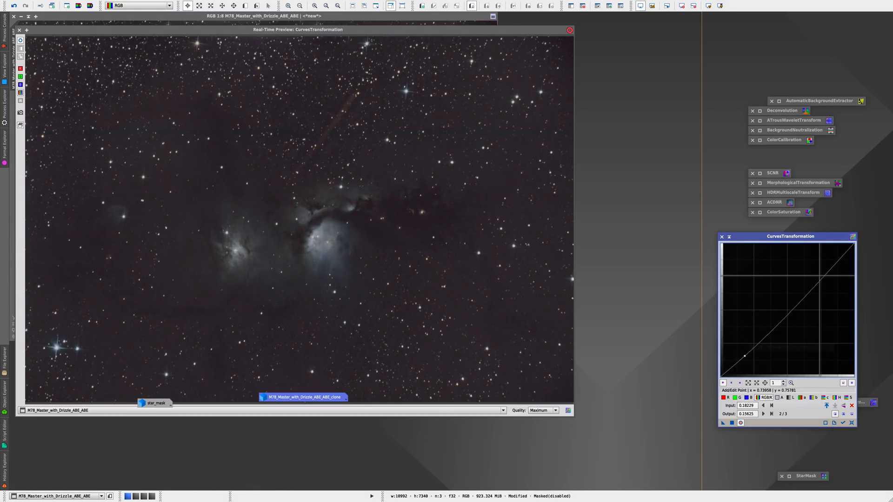
pyautogui.click(818, 277)
pyautogui.moveTo(819, 277); pyautogui.dragTo(820, 274)
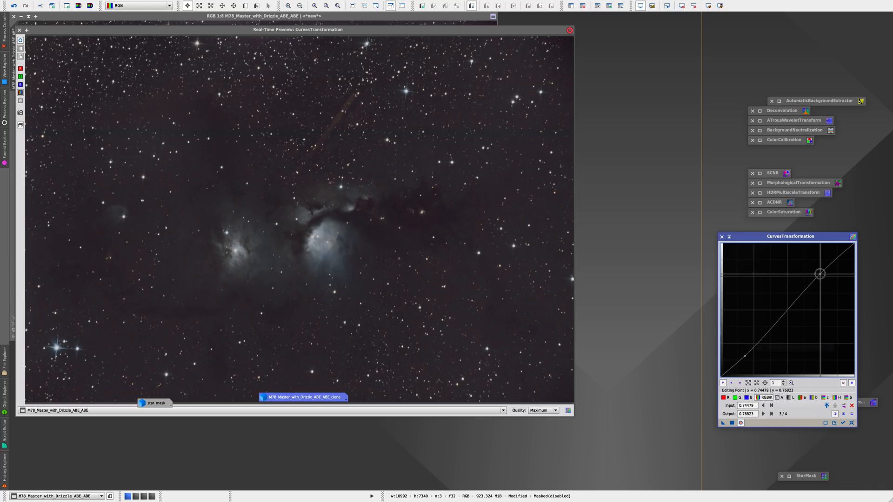
pyautogui.moveTo(745, 356); pyautogui.dragTo(744, 357)
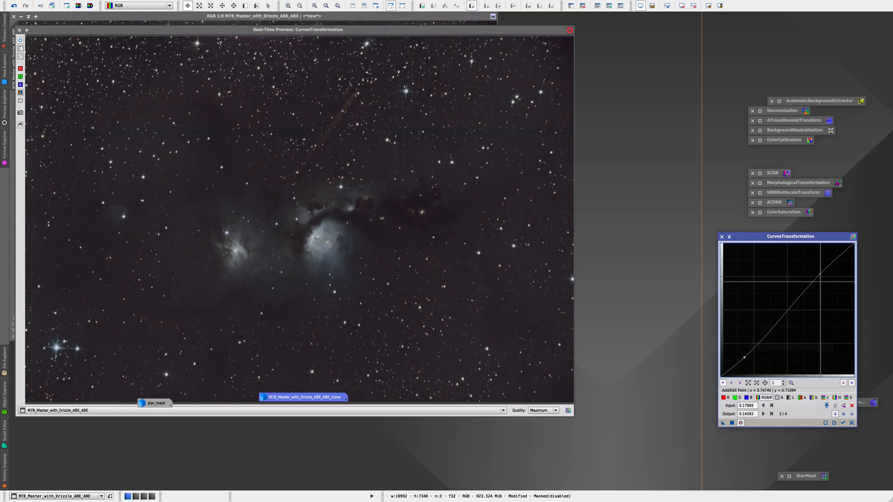
pyautogui.moveTo(746, 356); pyautogui.dragTo(745, 357)
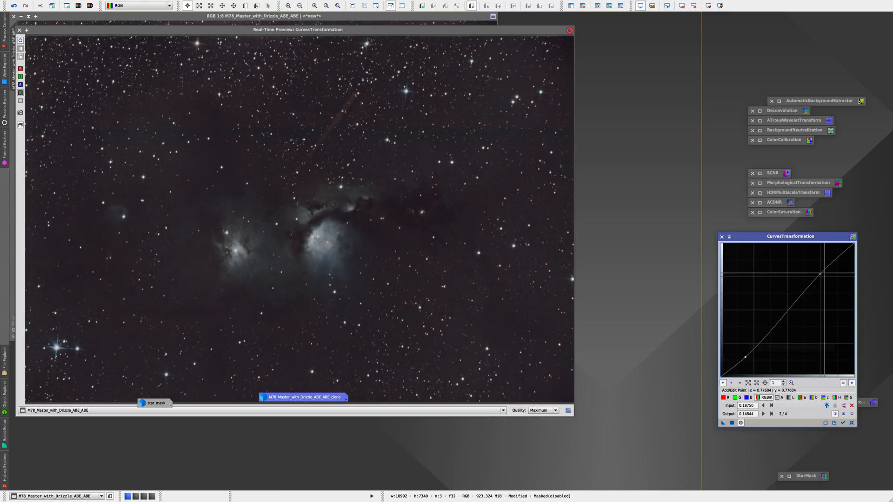
pyautogui.moveTo(820, 272); pyautogui.dragTo(822, 269)
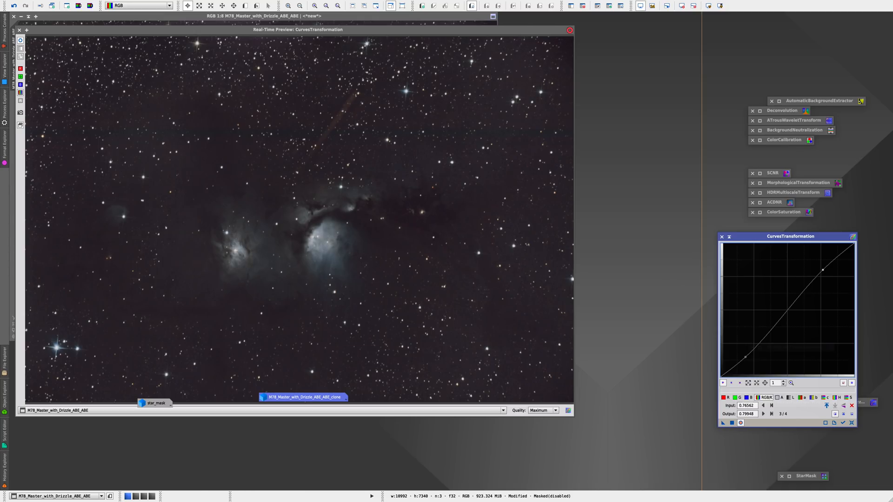
pyautogui.moveTo(822, 270); pyautogui.dragTo(820, 268)
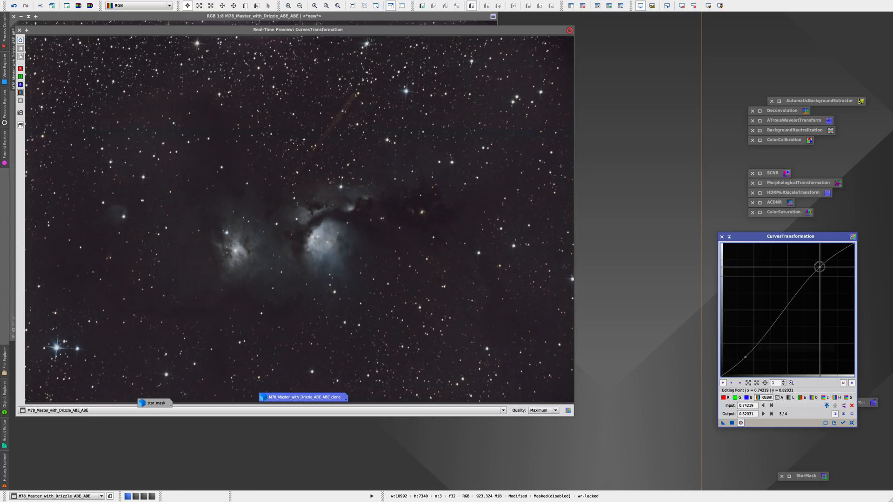
pyautogui.moveTo(746, 357); pyautogui.dragTo(742, 358)
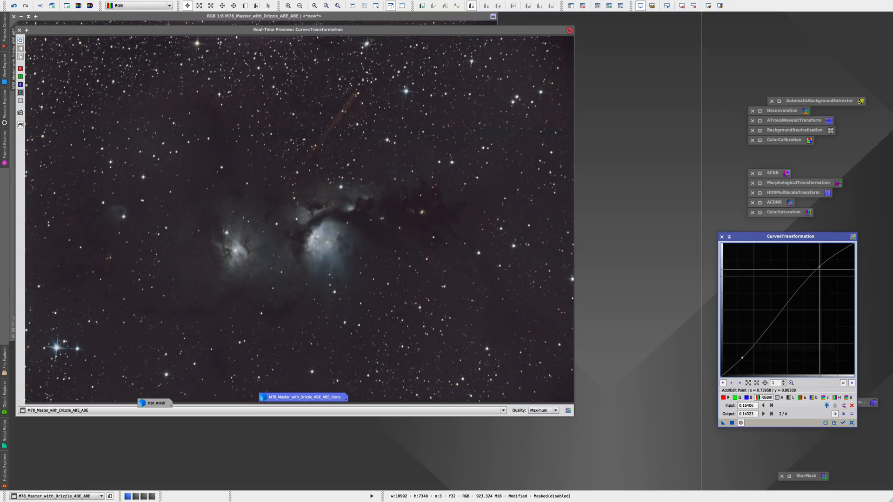
pyautogui.moveTo(819, 268); pyautogui.dragTo(820, 266)
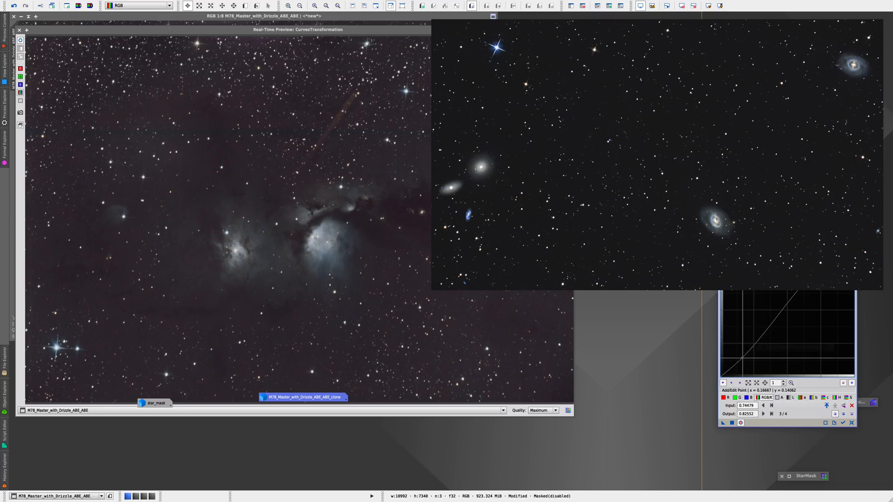
pyautogui.click(742, 359)
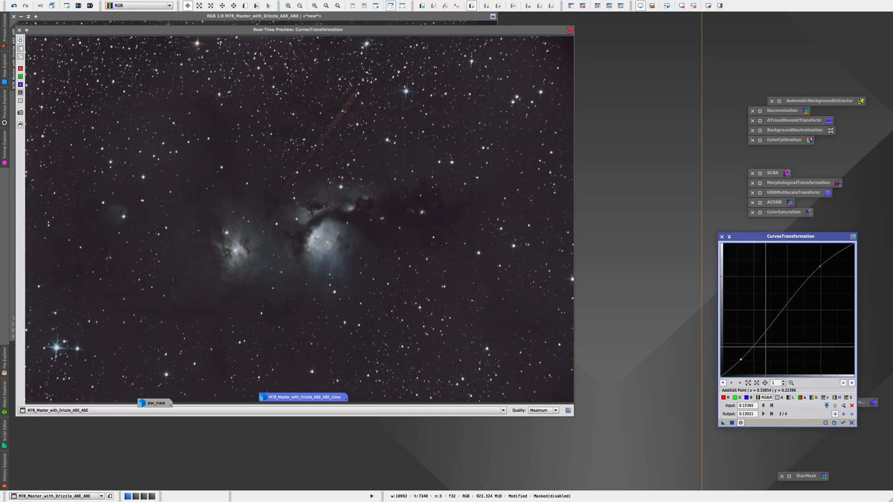
pyautogui.scroll(2, 766, 344)
pyautogui.moveTo(750, 374); pyautogui.dragTo(736, 375)
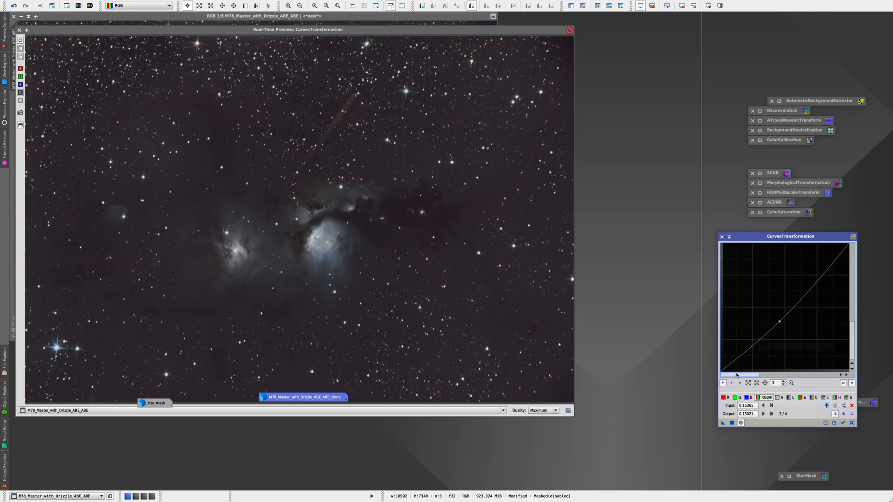
# Step: Compare the image with and without the curve in the real-time preview, and apply CurvesTransformation to the M78 image
pyautogui.click(22, 41)
pyautogui.click(21, 41)
pyautogui.click(22, 41)
pyautogui.click(21, 41)
pyautogui.click(21, 41)
pyautogui.click(19, 30)
pyautogui.moveTo(722, 424); pyautogui.dragTo(305, 159)
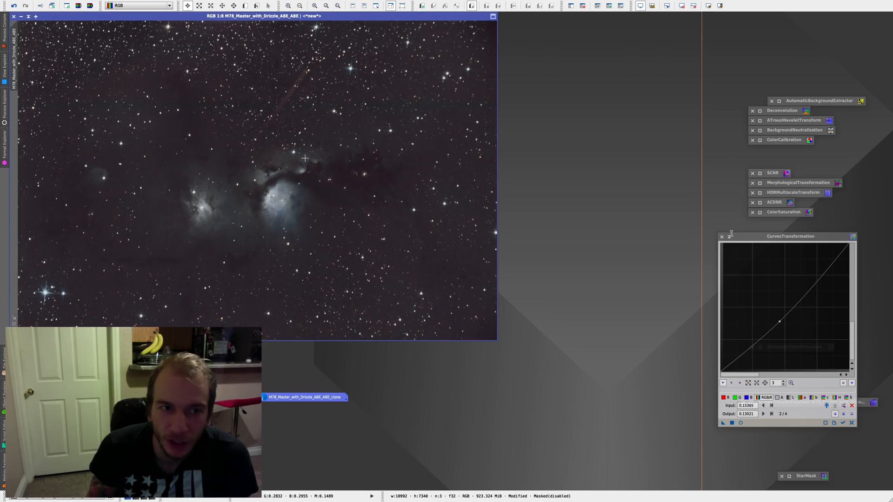
pyautogui.click(730, 236)
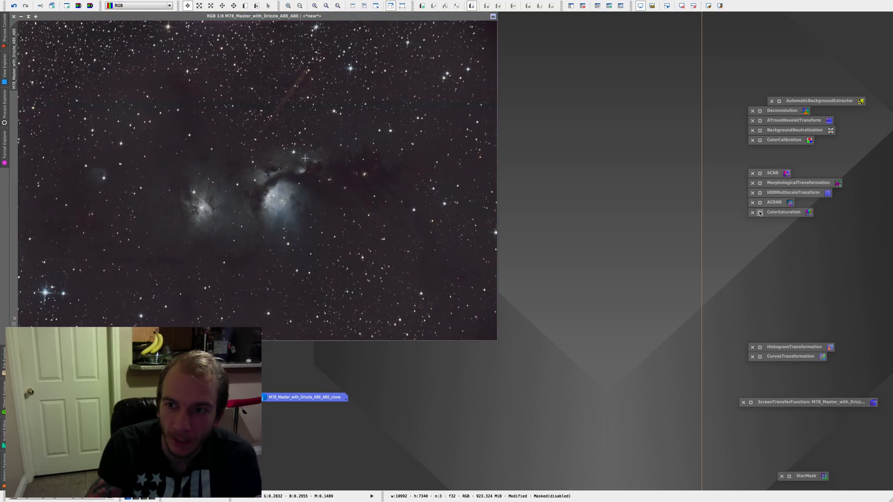
# Step: Open and reset ColorSaturation, set its range to 10, and add seven evenly spaced points along the zero saturation line
pyautogui.click(761, 213)
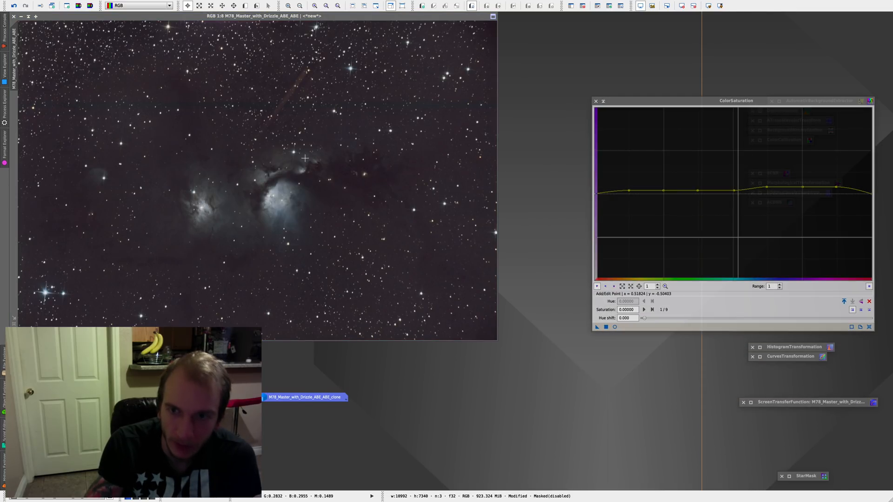
pyautogui.click(869, 328)
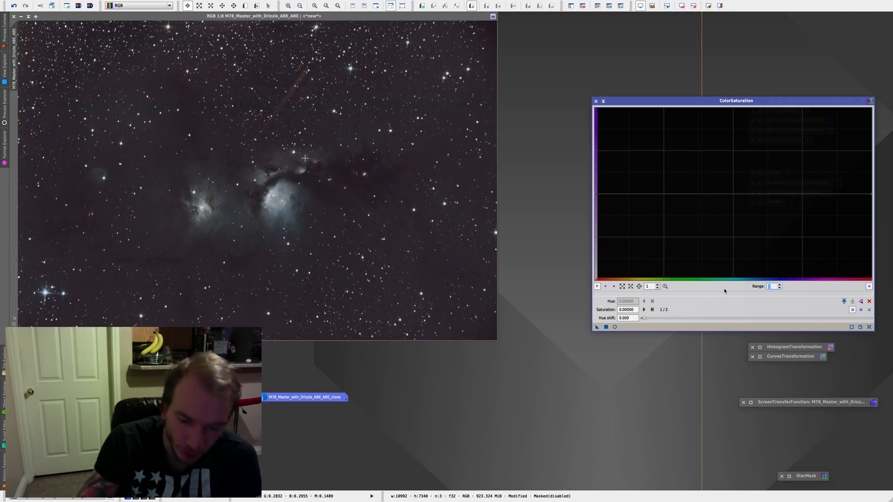
pyautogui.write('0')
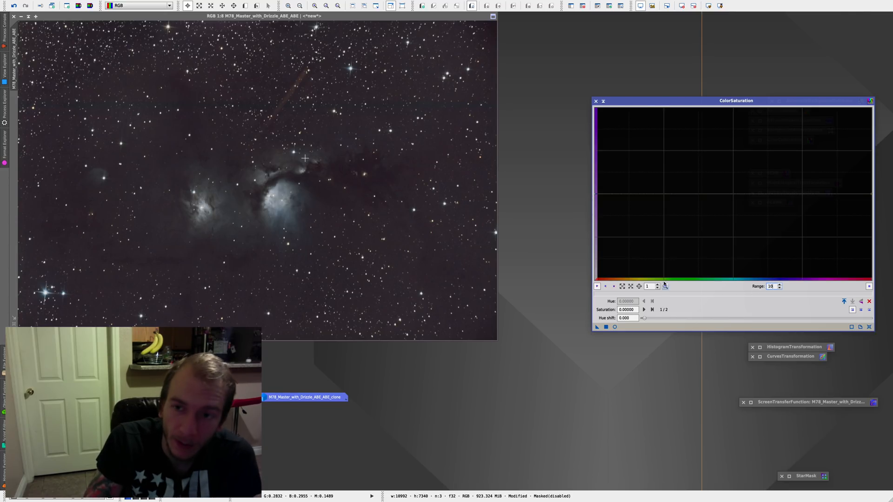
pyautogui.click(664, 193)
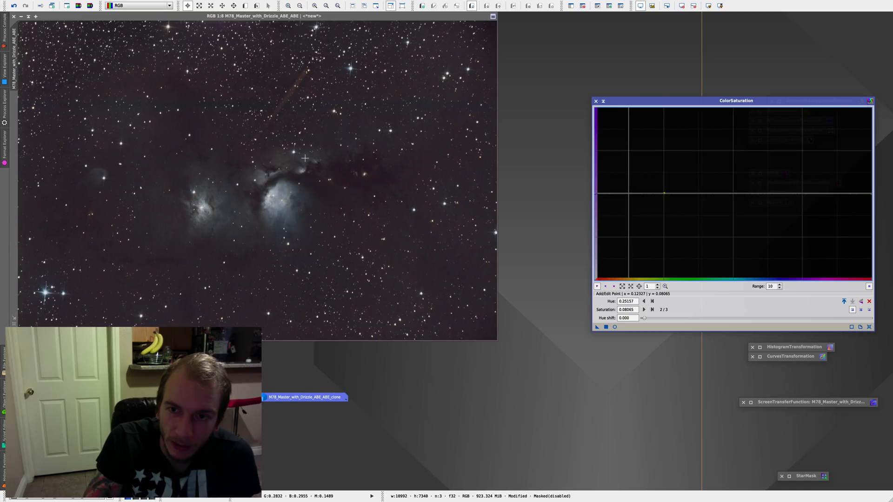
pyautogui.click(734, 193)
pyautogui.click(803, 193)
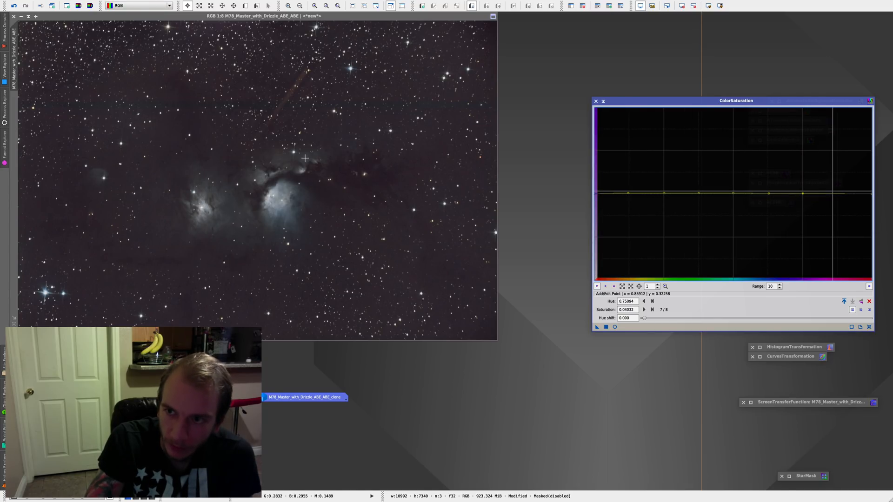
pyautogui.click(836, 193)
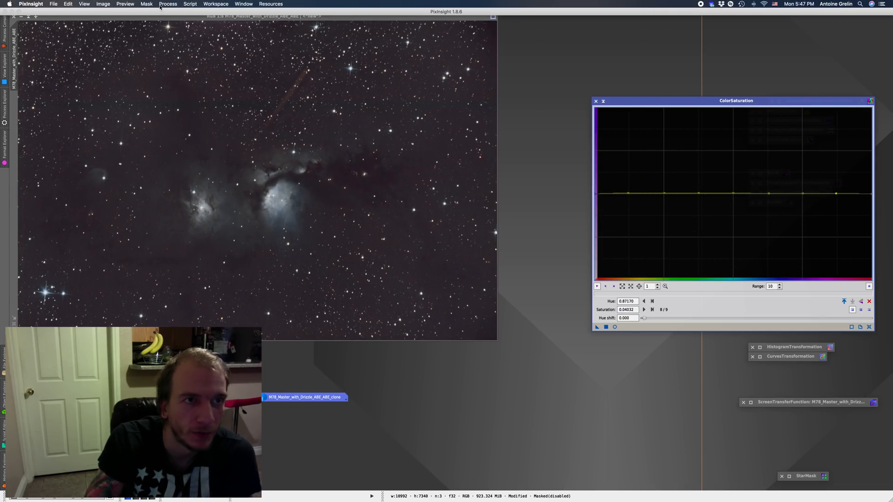
# Step: Enable and invert the M78 image's mask while its overlay is shown, and hide the overlay
pyautogui.click(146, 3)
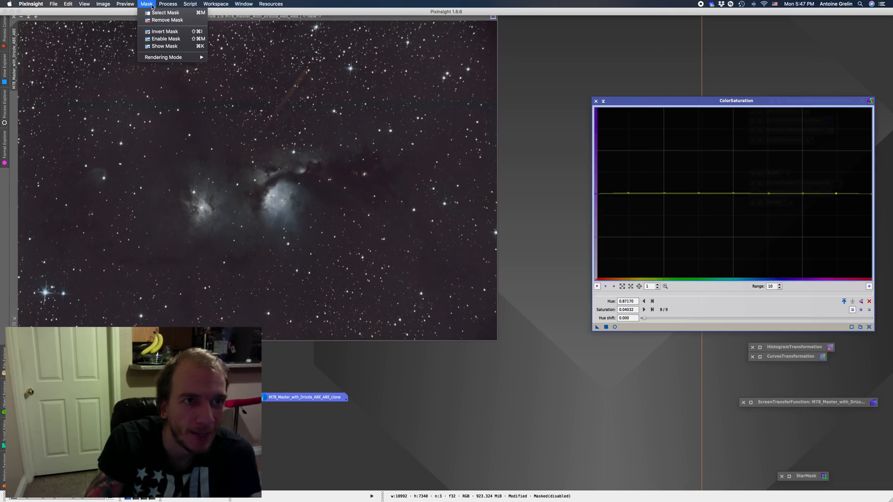
pyautogui.click(160, 46)
pyautogui.click(146, 4)
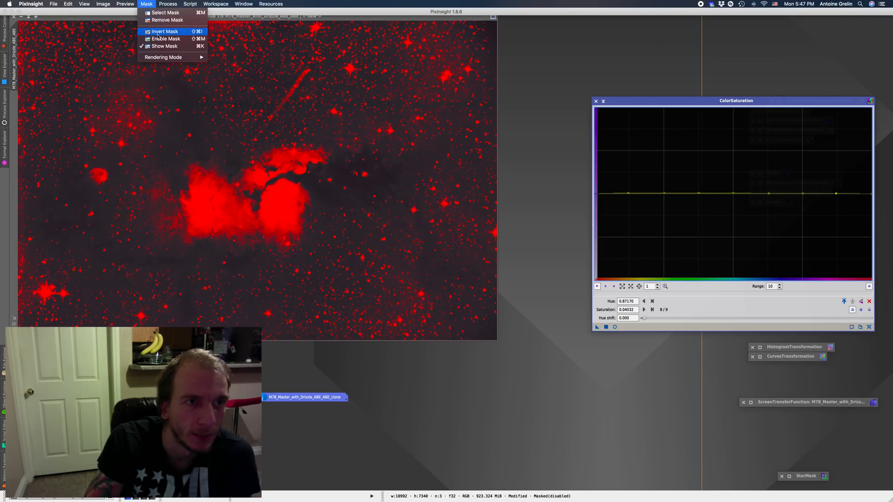
pyautogui.click(160, 39)
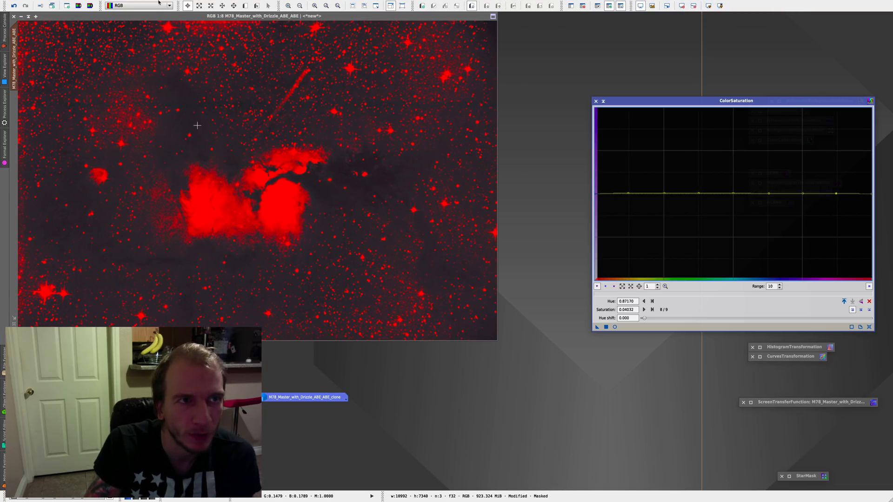
pyautogui.moveTo(142, 7)
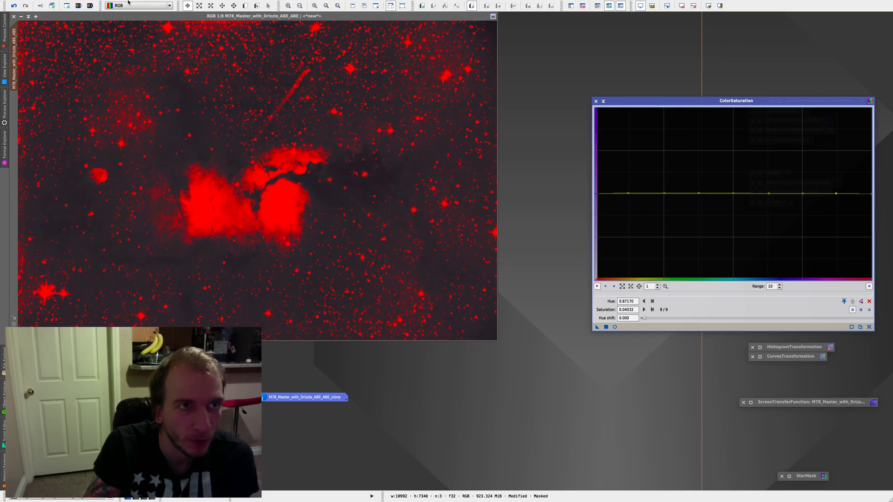
pyautogui.click(142, 4)
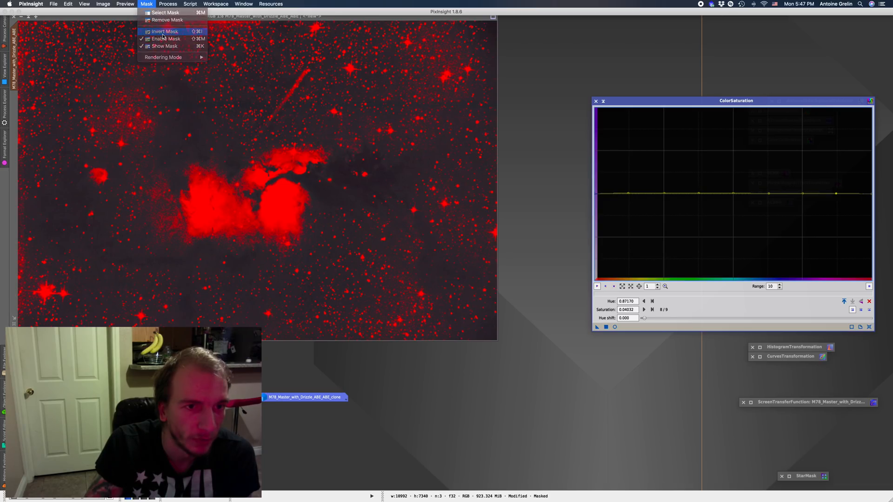
pyautogui.click(163, 31)
pyautogui.click(122, 3)
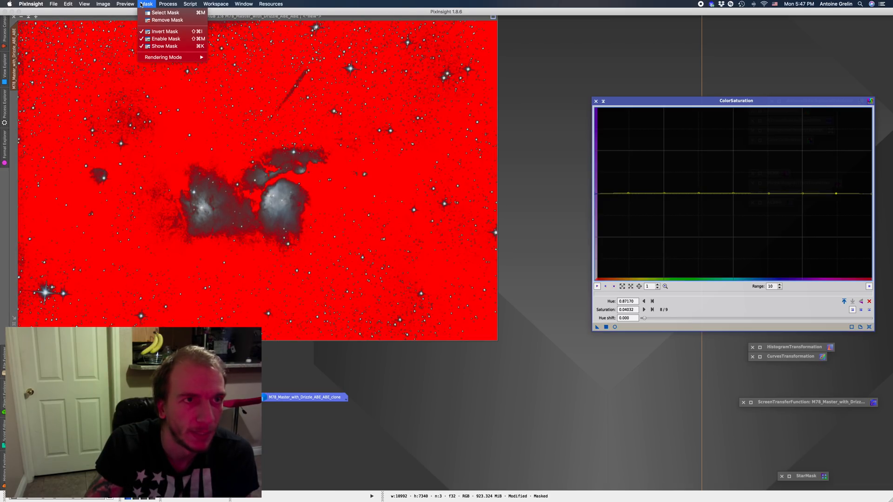
pyautogui.click(149, 46)
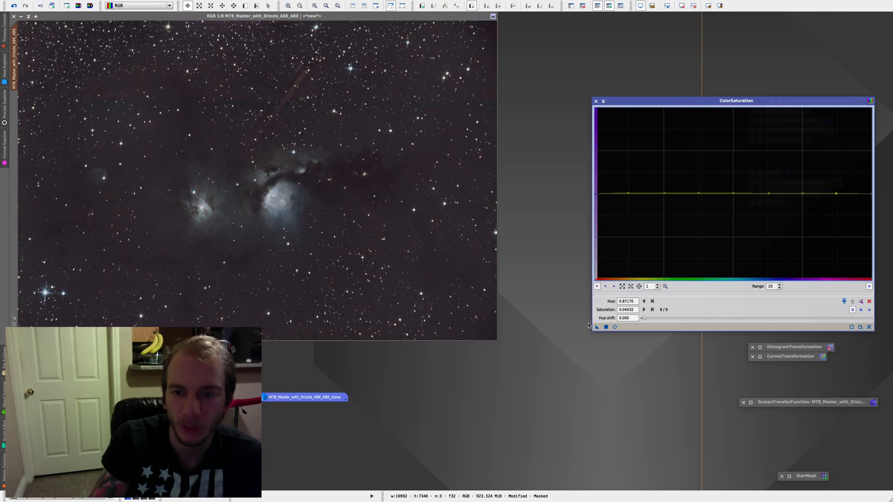
# Step: Open a ColorSaturation real-time preview and raise the orange curve point to about 0.52 at hue 0.108
pyautogui.click(614, 327)
pyautogui.moveTo(354, 210)
pyautogui.mouseDown()
pyautogui.moveTo(333, 235)
pyautogui.moveTo(339, 229)
pyautogui.moveTo(318, 229)
pyautogui.moveTo(340, 230)
pyautogui.moveTo(340, 221)
pyautogui.moveTo(335, 238)
pyautogui.moveTo(281, 236)
pyautogui.moveTo(237, 251)
pyautogui.moveTo(309, 245)
pyautogui.mouseUp()
pyautogui.click(438, 115)
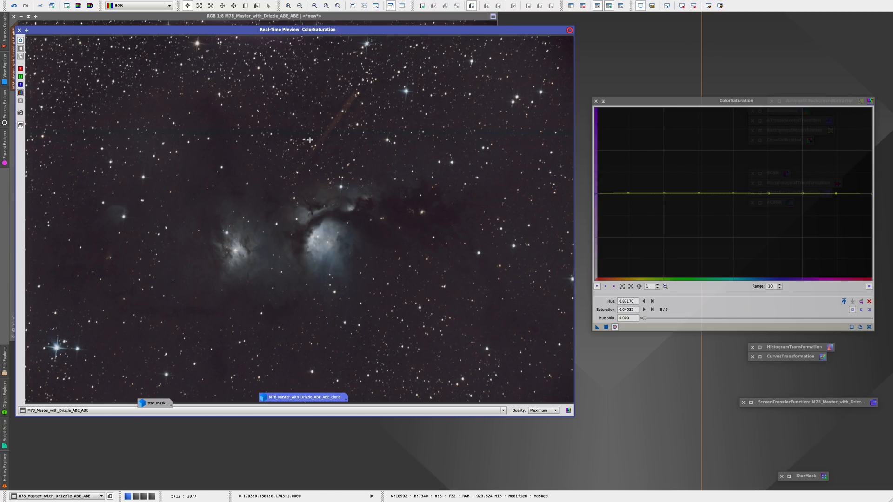
pyautogui.moveTo(306, 298)
pyautogui.mouseDown()
pyautogui.moveTo(322, 247)
pyautogui.moveTo(312, 226)
pyautogui.moveTo(375, 227)
pyautogui.mouseUp()
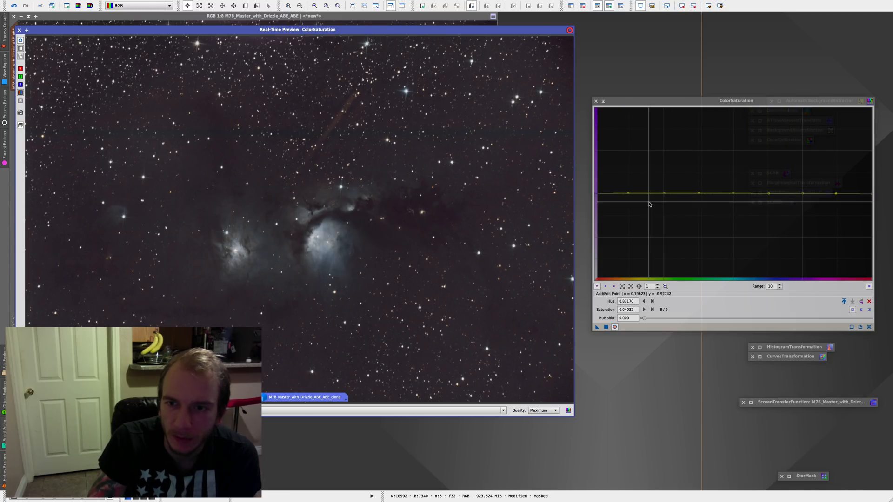
pyautogui.moveTo(631, 193)
pyautogui.mouseDown()
pyautogui.moveTo(626, 110)
pyautogui.moveTo(625, 189)
pyautogui.mouseUp()
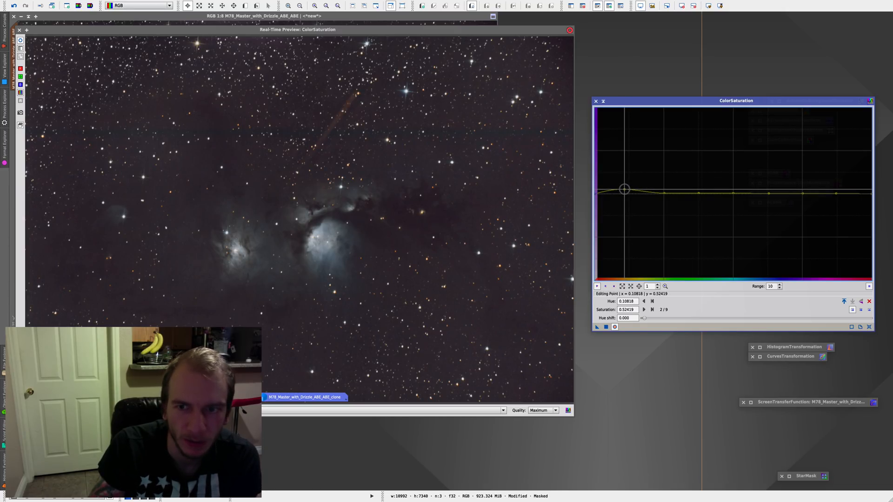
# Step: Raise the blue part of the saturation curve, with a cyan point at 0.509/0.766 and a violet-blue point at 0.701/0.484
pyautogui.moveTo(769, 193); pyautogui.dragTo(769, 173)
pyautogui.moveTo(770, 175); pyautogui.dragTo(736, 187)
pyautogui.click(342, 241)
pyautogui.moveTo(343, 241); pyautogui.dragTo(329, 257)
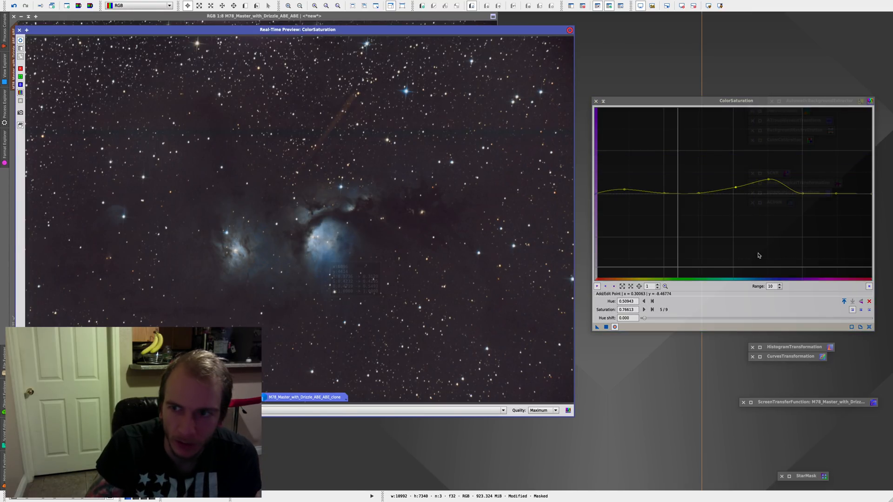
pyautogui.moveTo(803, 194); pyautogui.dragTo(789, 189)
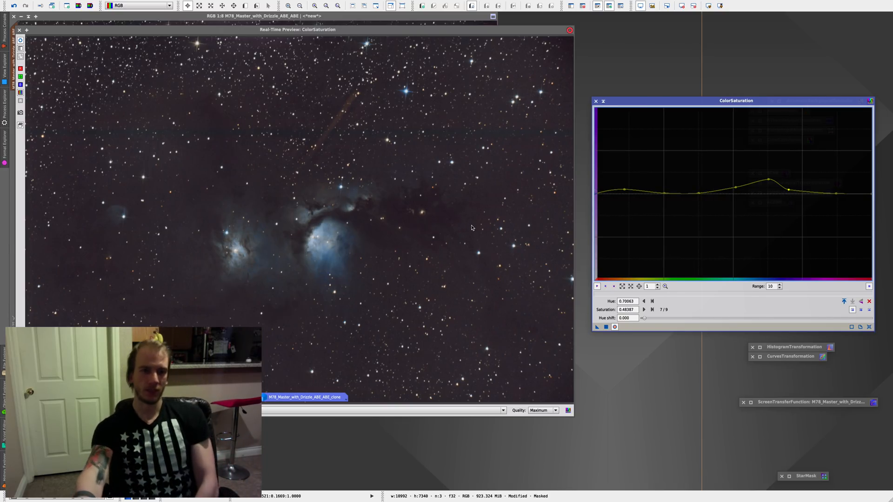
pyautogui.moveTo(247, 238); pyautogui.dragTo(245, 239)
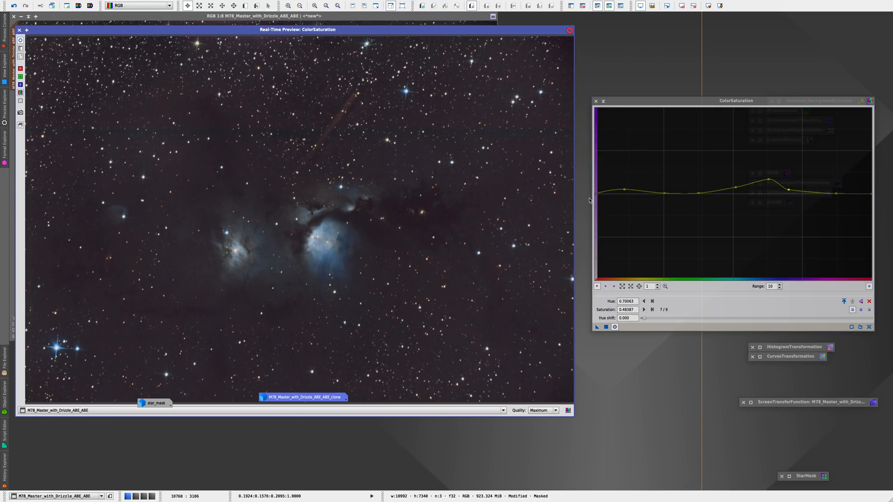
# Step: Refine the saturation curve with the orange point at about 0.099/0.605 and the cyan point at 0.509/1.210
pyautogui.click(624, 189)
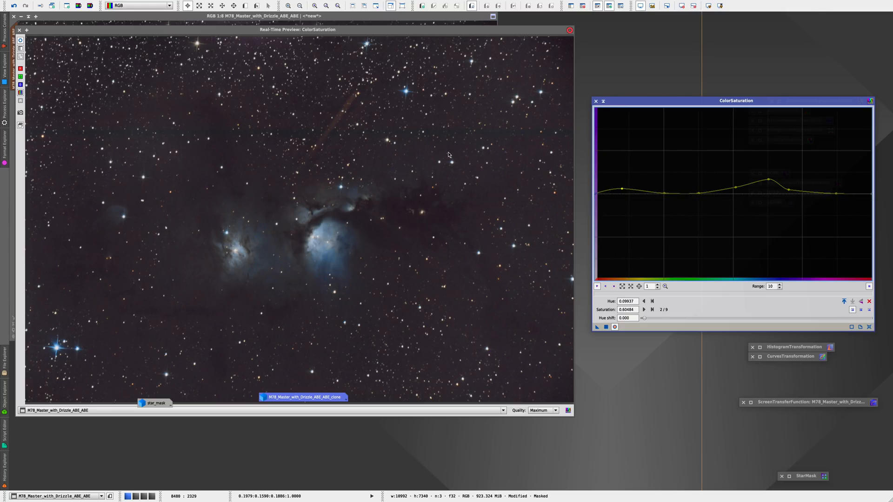
pyautogui.click(277, 252)
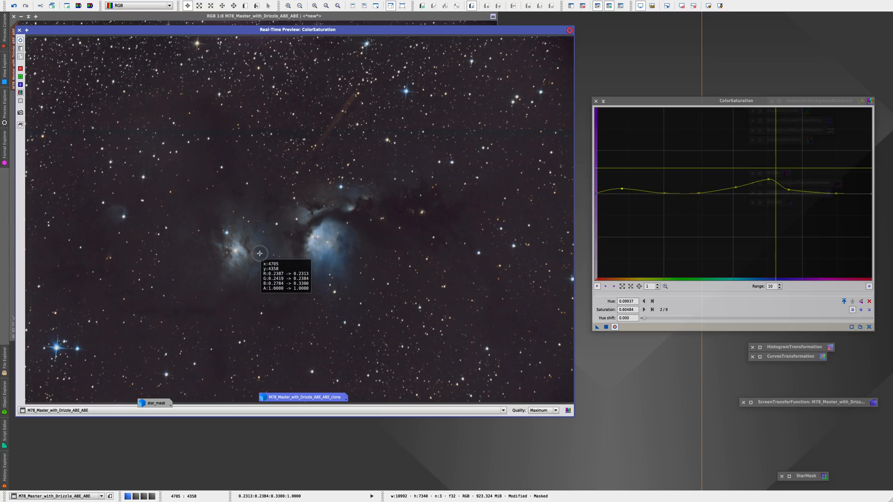
pyautogui.click(737, 186)
pyautogui.moveTo(736, 185); pyautogui.dragTo(735, 183)
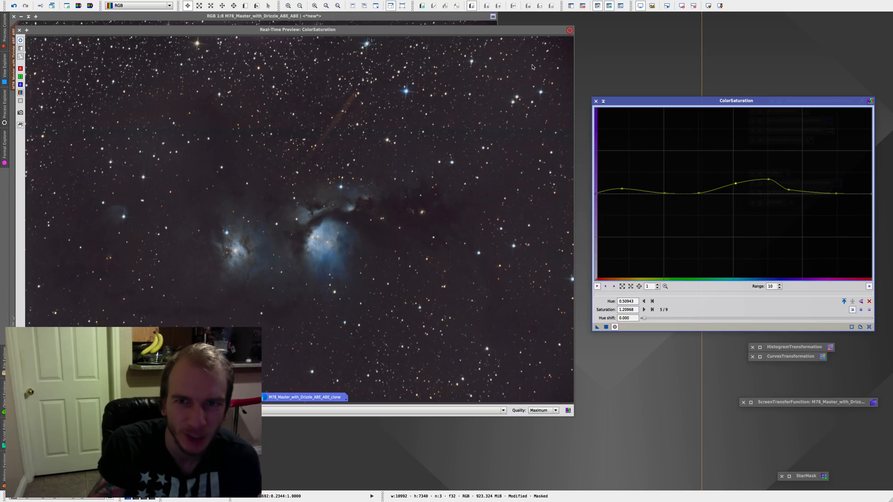
# Step: Close the real-time preview and apply ColorSaturation to the M78 image
pyautogui.moveTo(136, 4)
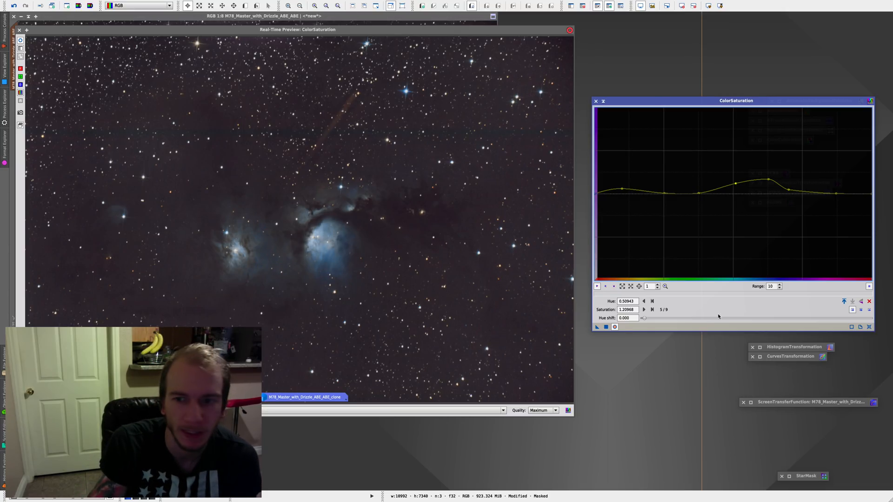
pyautogui.click(20, 31)
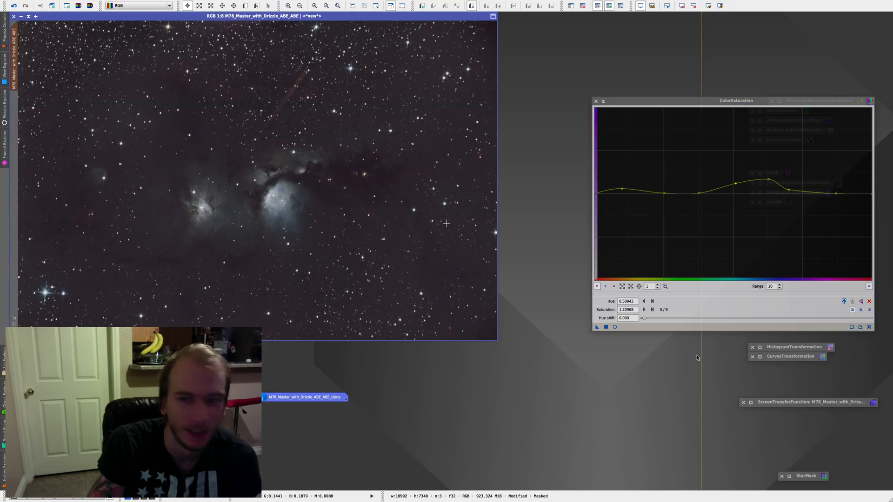
pyautogui.moveTo(598, 327); pyautogui.dragTo(424, 249)
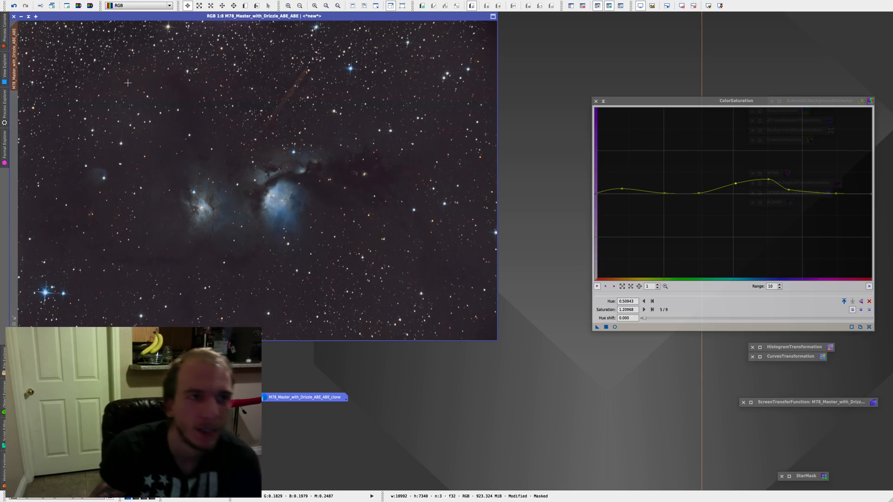
# Step: Reopen the ColorSaturation real-time preview and invert the M78 mask so that the background is affected
pyautogui.click(614, 327)
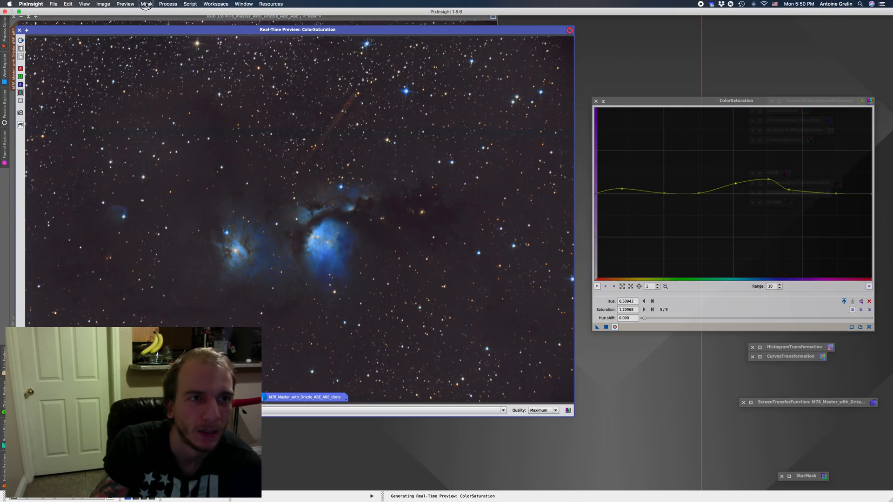
pyautogui.click(147, 4)
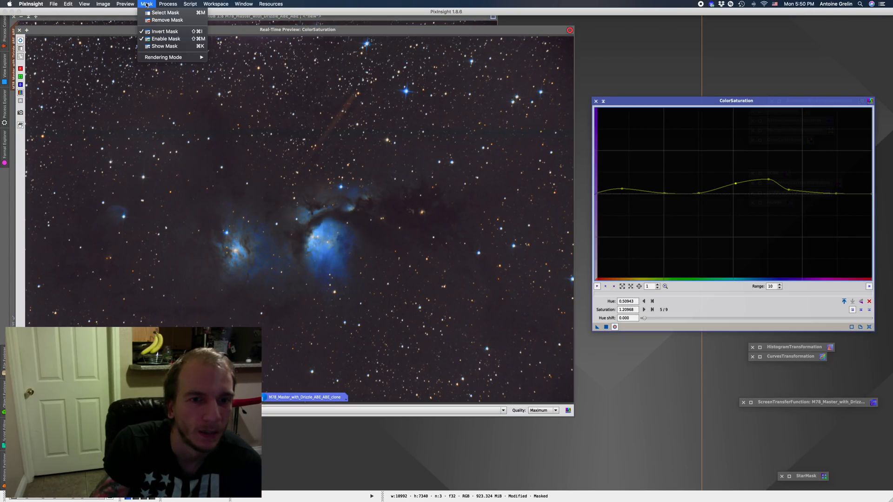
pyautogui.click(163, 32)
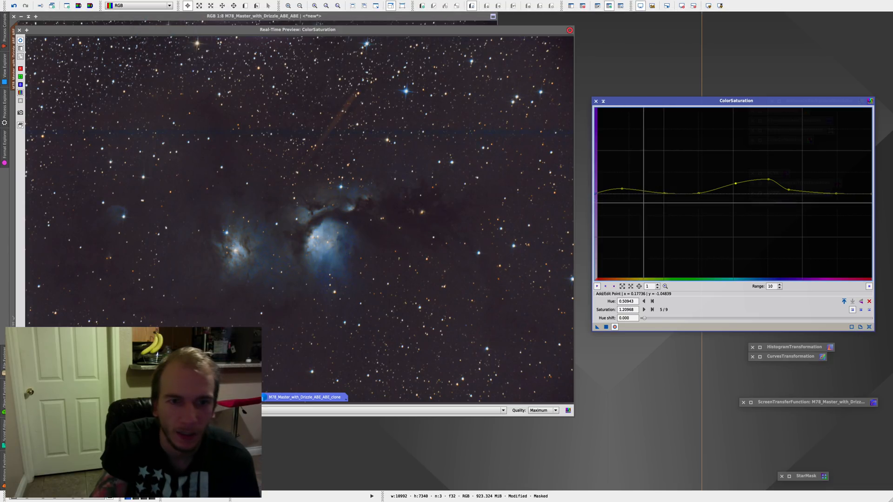
# Step: Flatten the raised saturation curve points to about zero and lower the red endpoint to about -2.62
pyautogui.moveTo(621, 188); pyautogui.dragTo(623, 194)
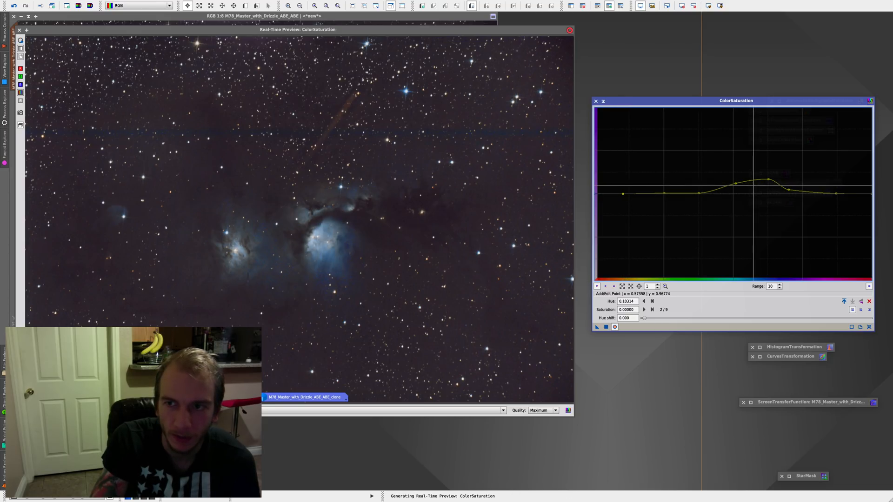
pyautogui.moveTo(736, 184); pyautogui.dragTo(789, 193)
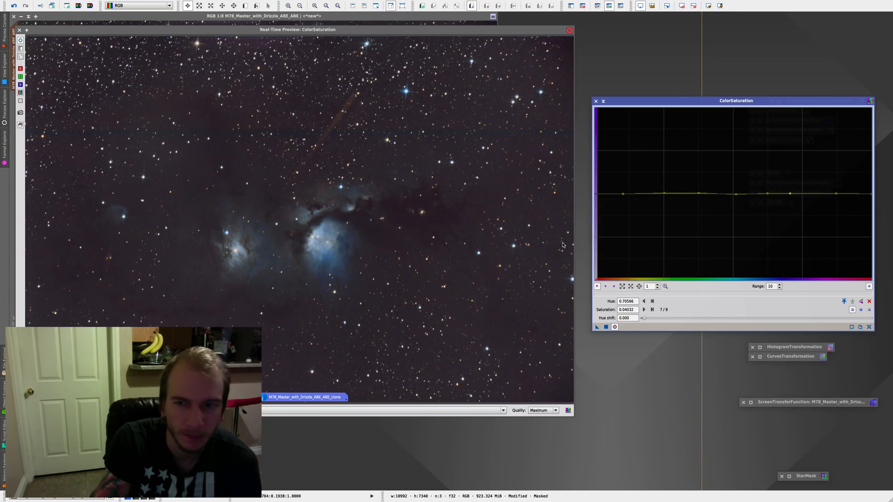
pyautogui.moveTo(595, 193); pyautogui.dragTo(595, 284)
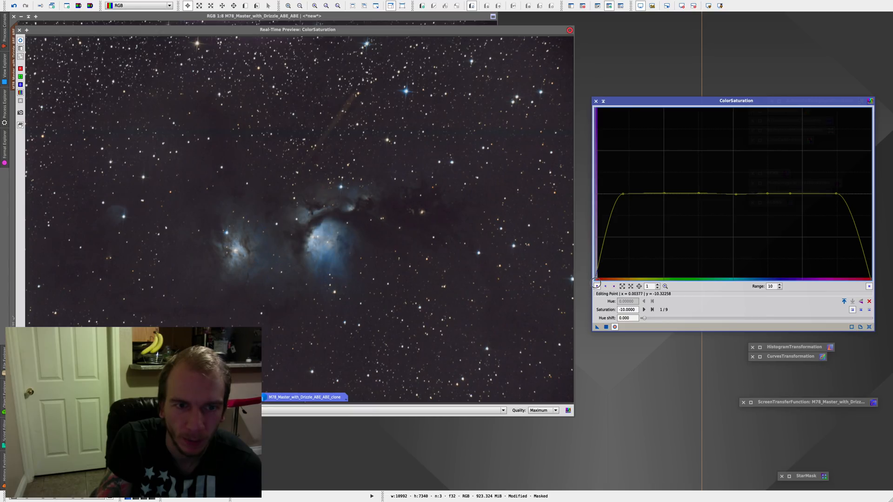
pyautogui.moveTo(596, 283); pyautogui.dragTo(595, 258)
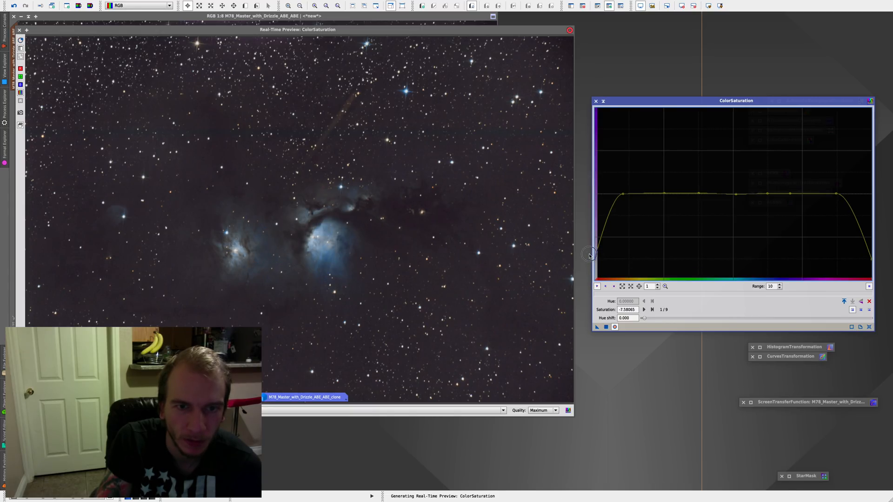
pyautogui.moveTo(596, 257); pyautogui.dragTo(594, 215)
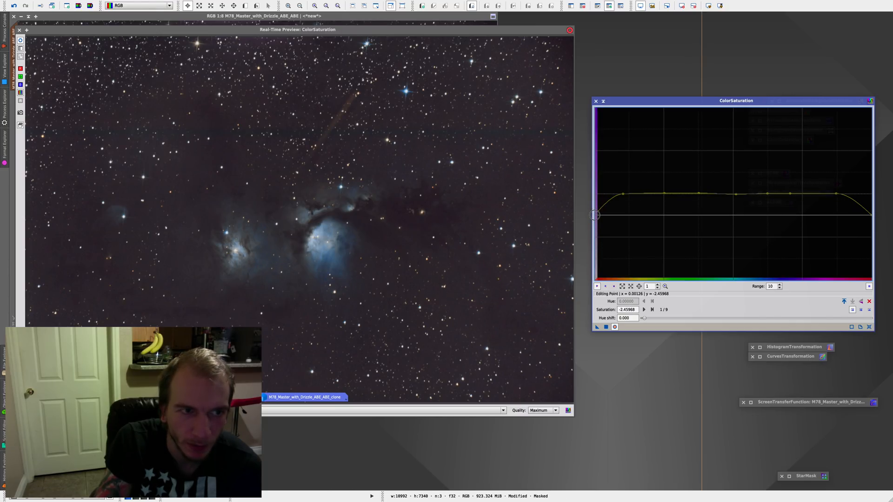
pyautogui.moveTo(594, 215); pyautogui.dragTo(598, 216)
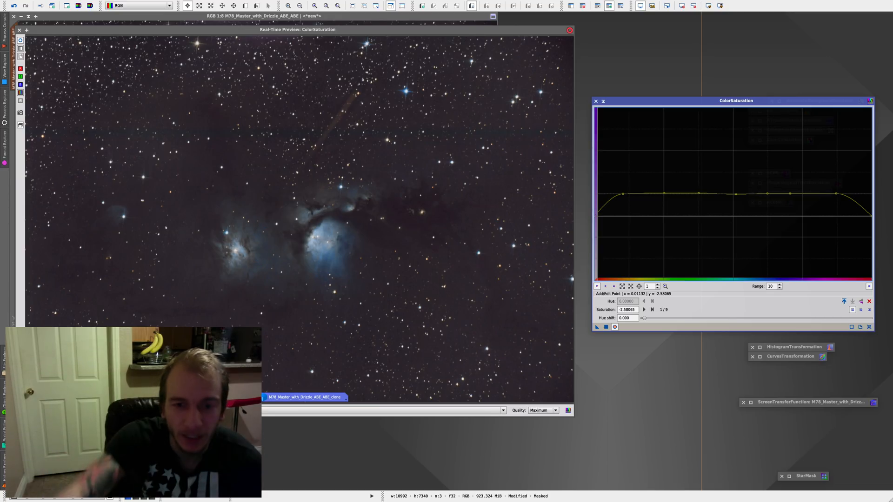
pyautogui.moveTo(597, 215)
pyautogui.mouseDown()
pyautogui.moveTo(595, 228)
pyautogui.moveTo(594, 217)
pyautogui.mouseUp()
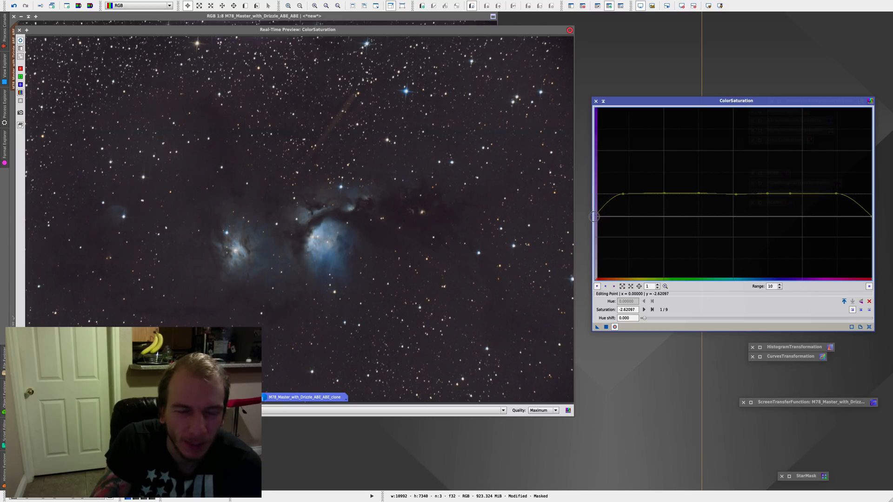
# Step: Lower the red saturation endpoint to about -4.11, set the purple point to 0.923/0, shift the orange point closer to red and add one at 0.853/-0.081
pyautogui.moveTo(596, 217); pyautogui.dragTo(592, 229)
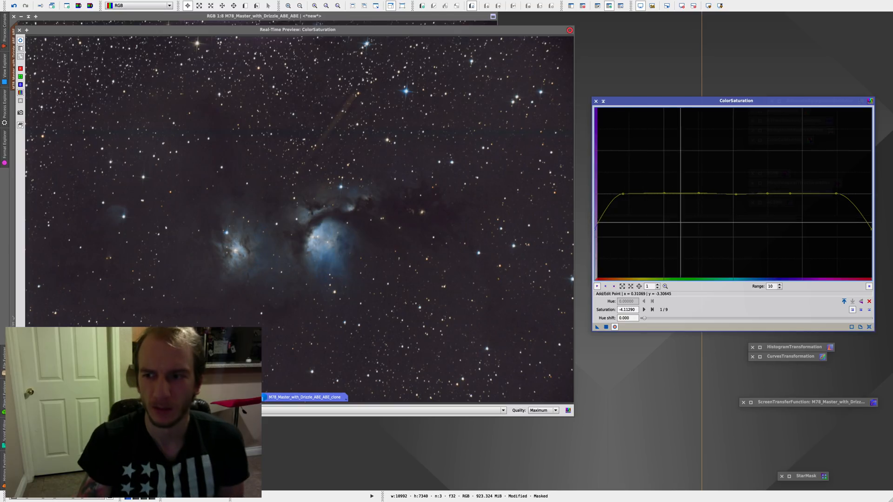
pyautogui.moveTo(835, 193); pyautogui.dragTo(851, 194)
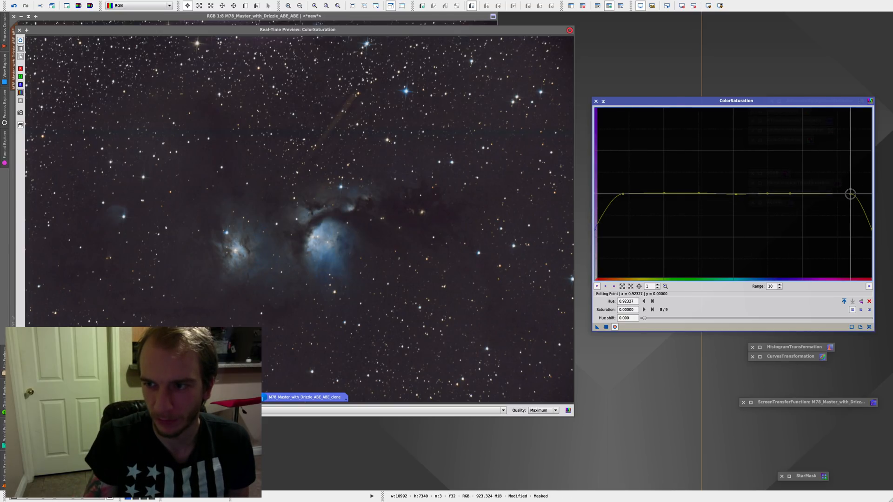
pyautogui.moveTo(623, 194); pyautogui.dragTo(606, 194)
pyautogui.click(831, 194)
# Step: Close the real-time preview, apply ColorSaturation to the masked M78 image and put the ColorSaturation window away
pyautogui.click(19, 30)
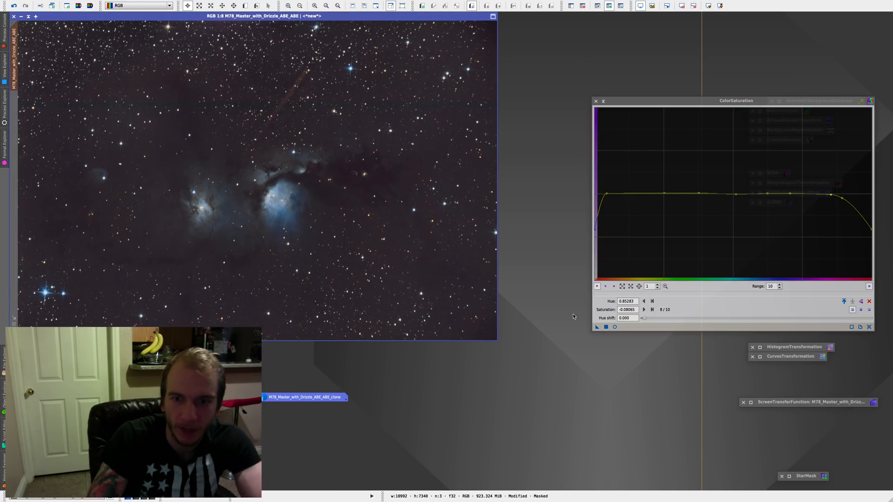
pyautogui.click(344, 206)
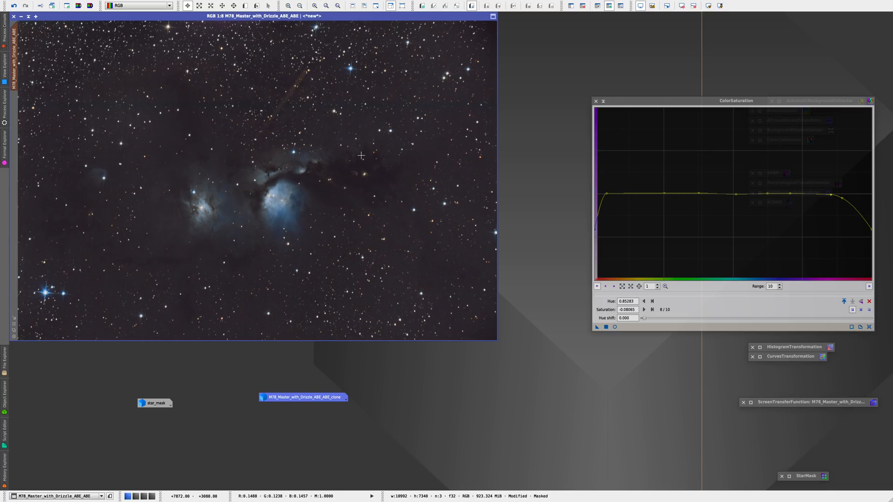
pyautogui.click(595, 101)
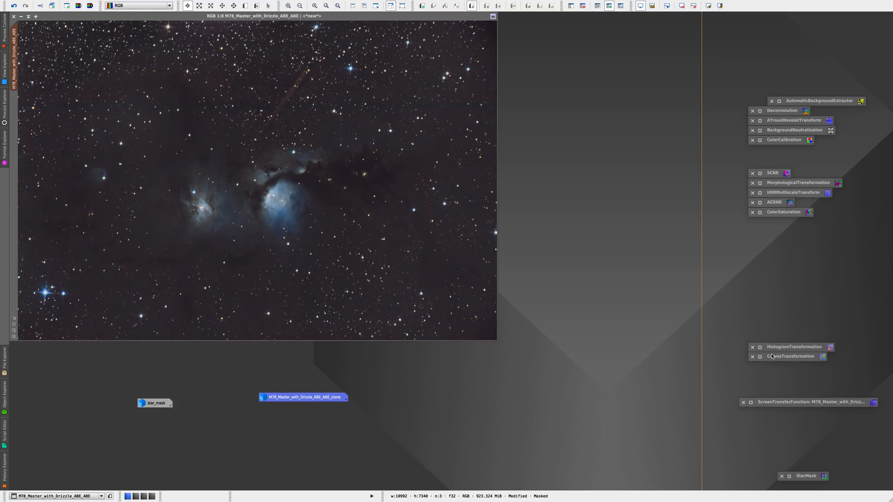
# Step: Open HistogramTransformation and remove the mask from the M78 image
pyautogui.doubleClick(791, 347)
pyautogui.click(146, 4)
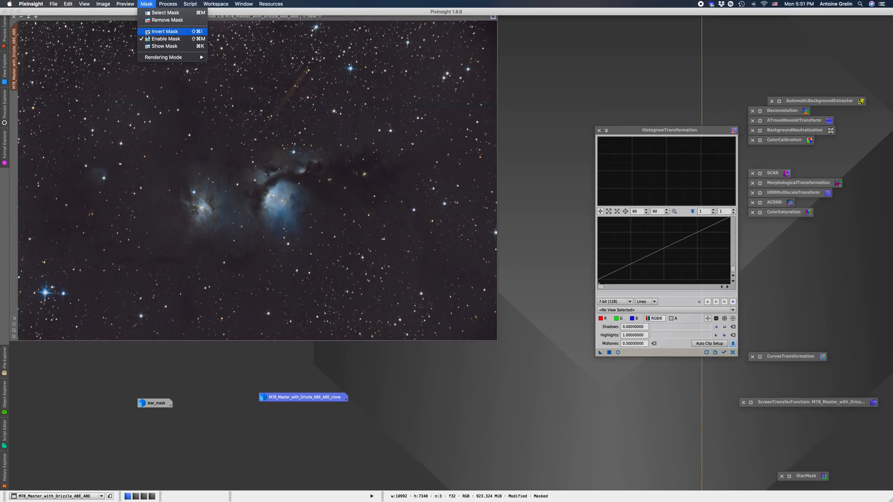
pyautogui.click(157, 21)
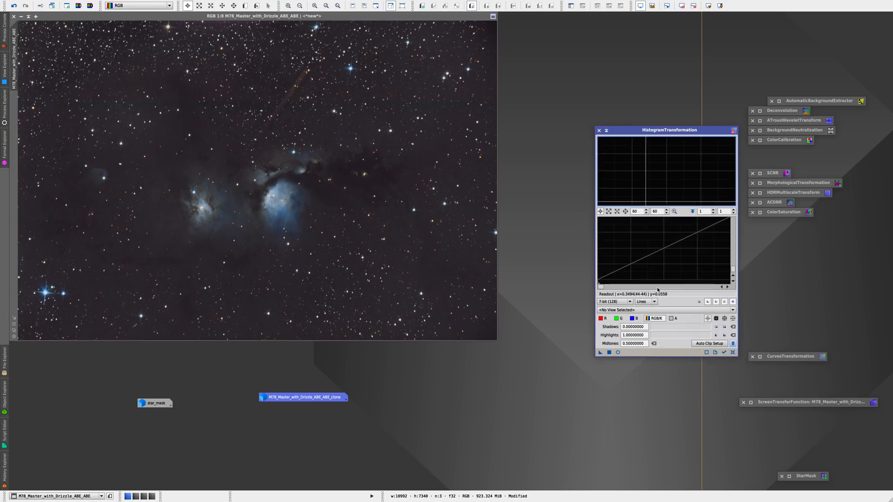
# Step: Start the HistogramTransformation real-time preview and set combined RGB shadows to about 0.0197 and midtones to about 0.445
pyautogui.click(618, 352)
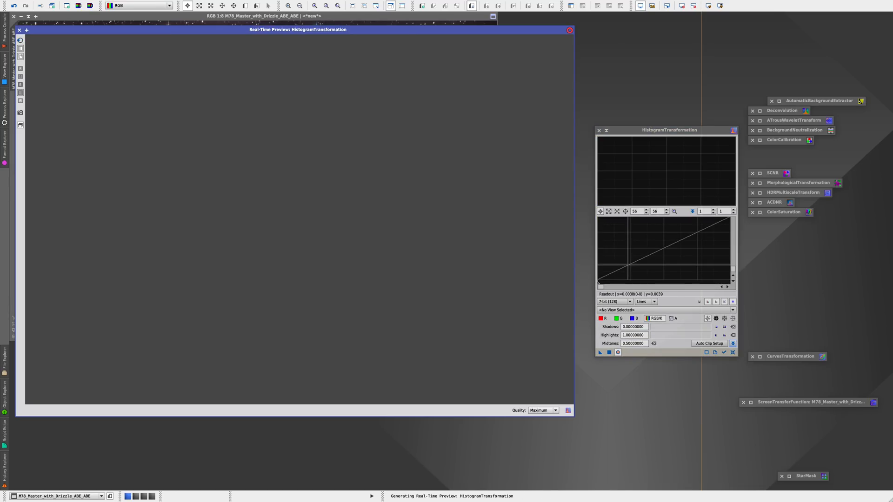
pyautogui.scroll(-8, 598, 281)
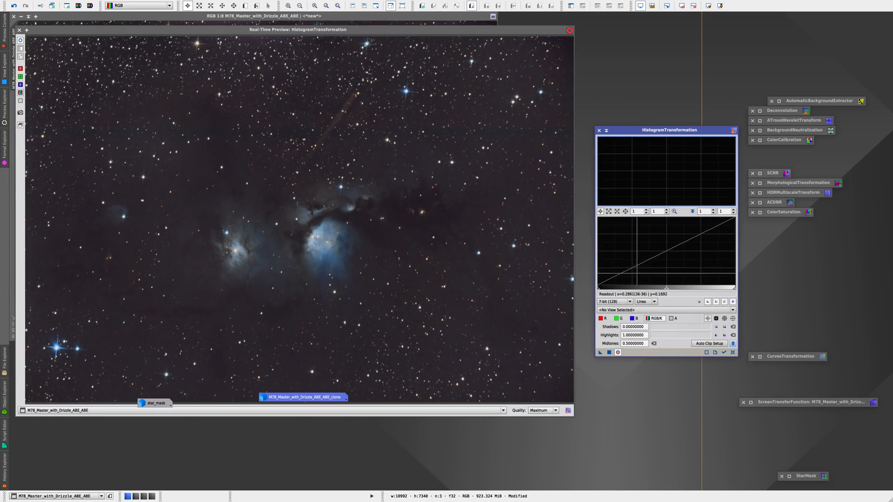
pyautogui.moveTo(636, 283); pyautogui.dragTo(675, 284)
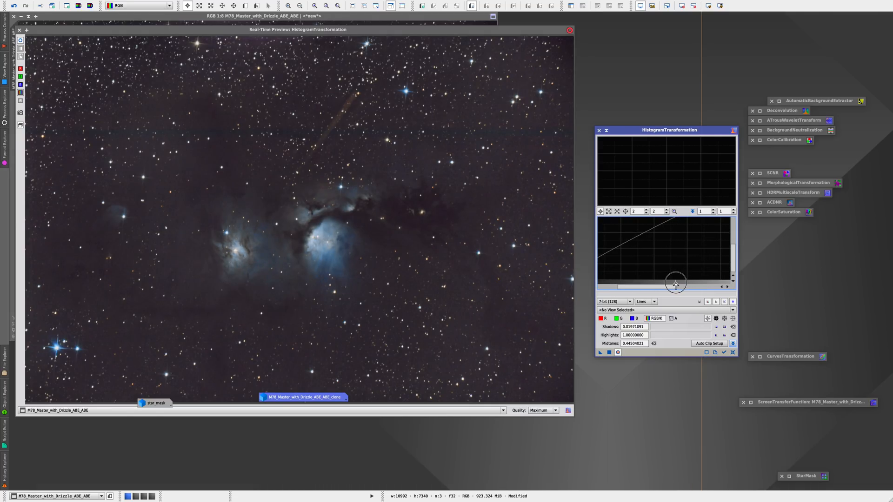
# Step: Close the real-time preview, apply HistogramTransformation to the M78 image and put the HistogramTransformation window away
pyautogui.click(21, 41)
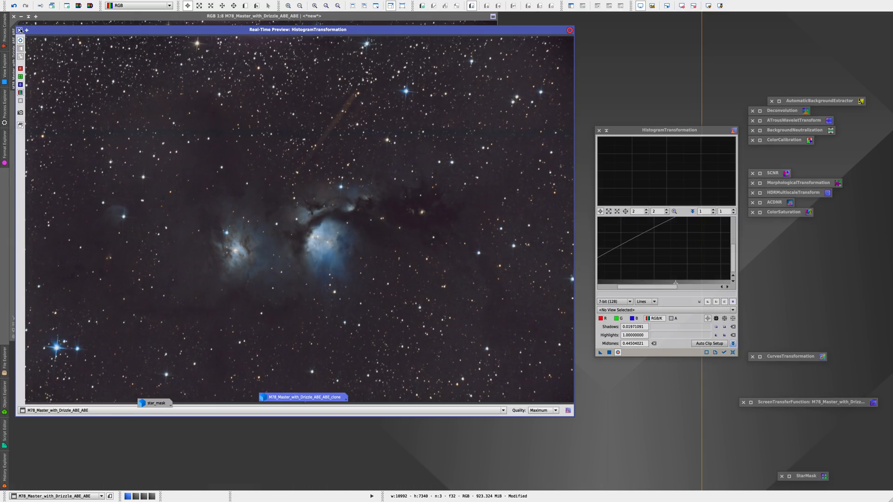
pyautogui.click(20, 30)
pyautogui.moveTo(599, 353); pyautogui.dragTo(366, 229)
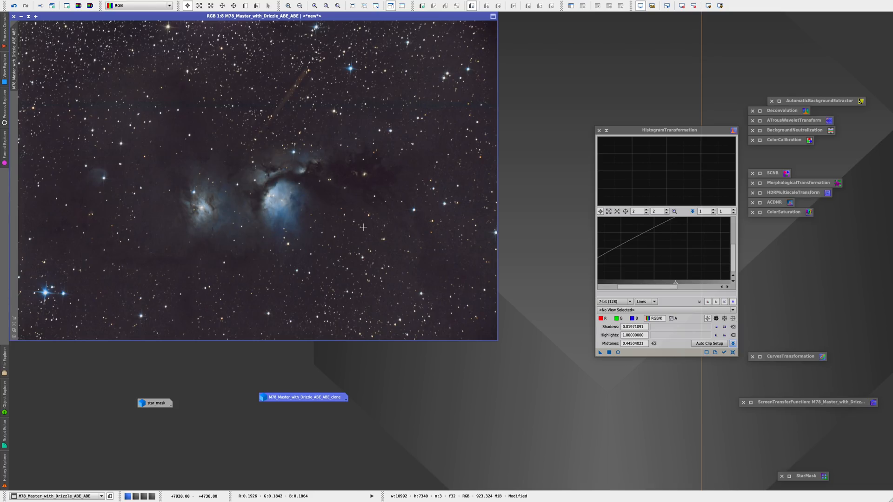
pyautogui.click(606, 130)
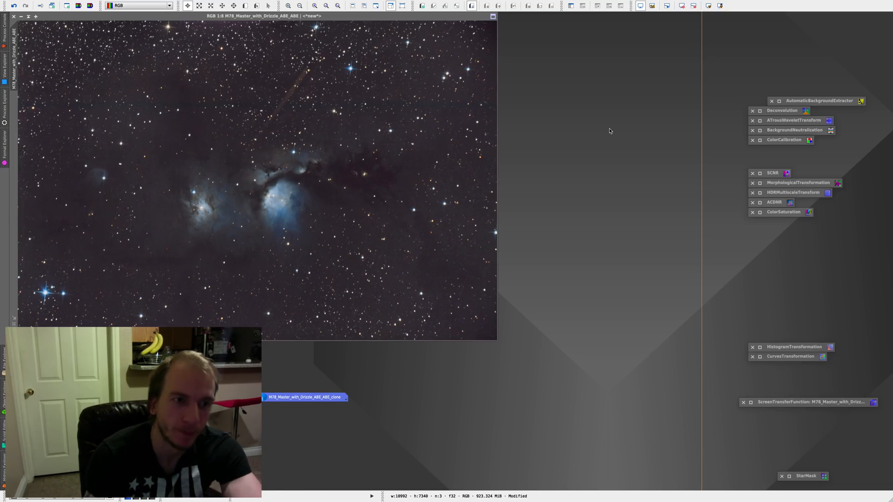
# Step: Save the M78 image as a TIFF file named "M78 TIFF" in the Messier 78 1 hour folder
pyautogui.click(306, 75)
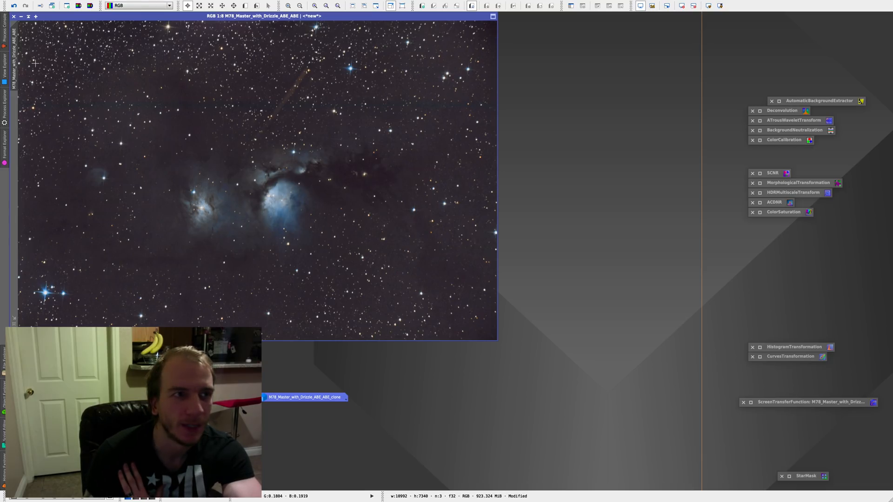
pyautogui.click(54, 4)
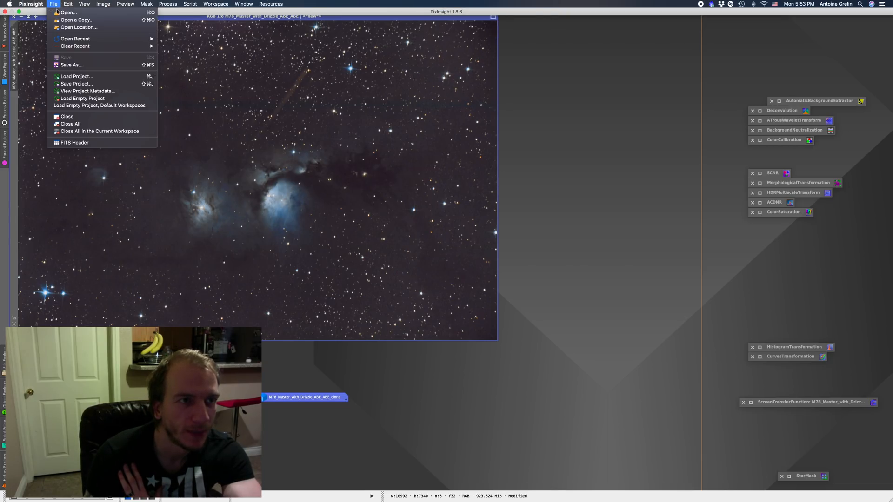
pyautogui.click(69, 64)
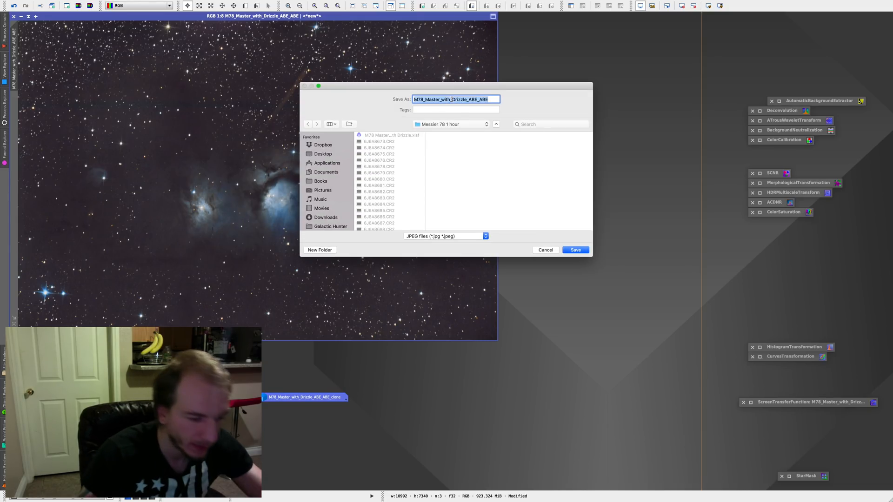
pyautogui.write('M78 TIFF')
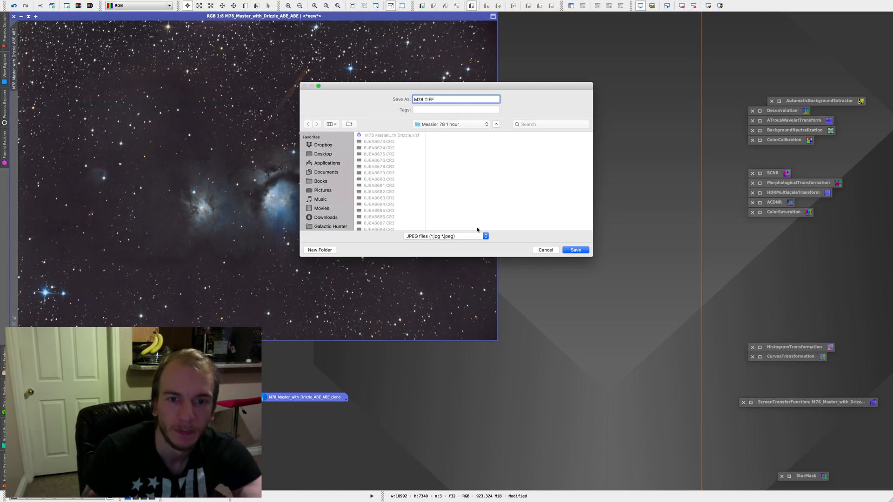
pyautogui.click(444, 236)
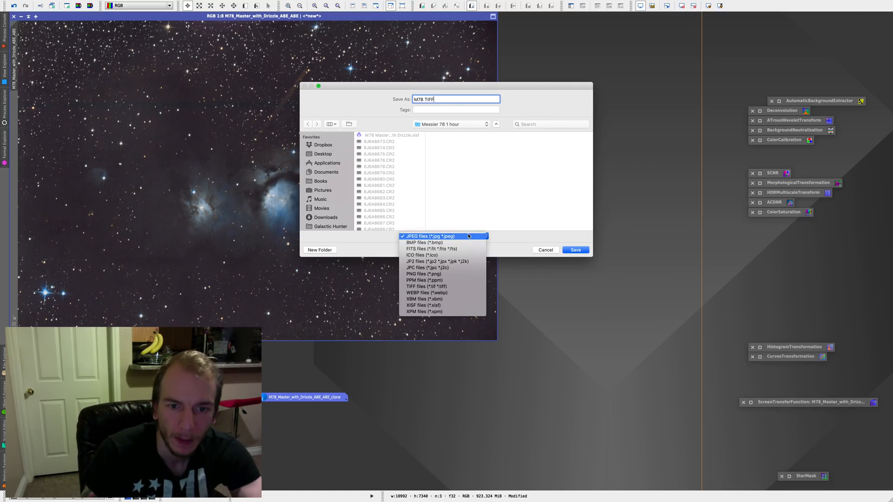
pyautogui.click(440, 287)
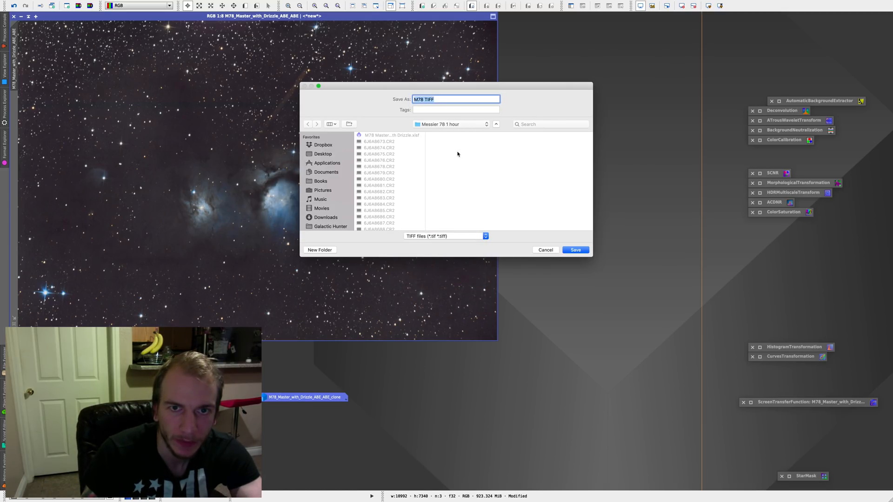
pyautogui.click(575, 251)
pyautogui.click(502, 291)
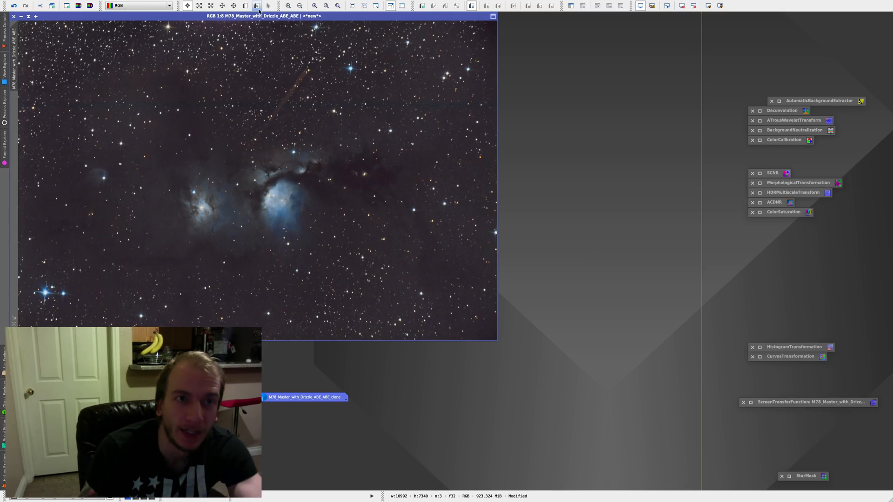
# Step: Run the DarkStructureEnhance script on M78_Master_with_Drizzle_ABE_ABE with amount 0.40 and one iteration
pyautogui.moveTo(228, 3)
pyautogui.click(199, 3)
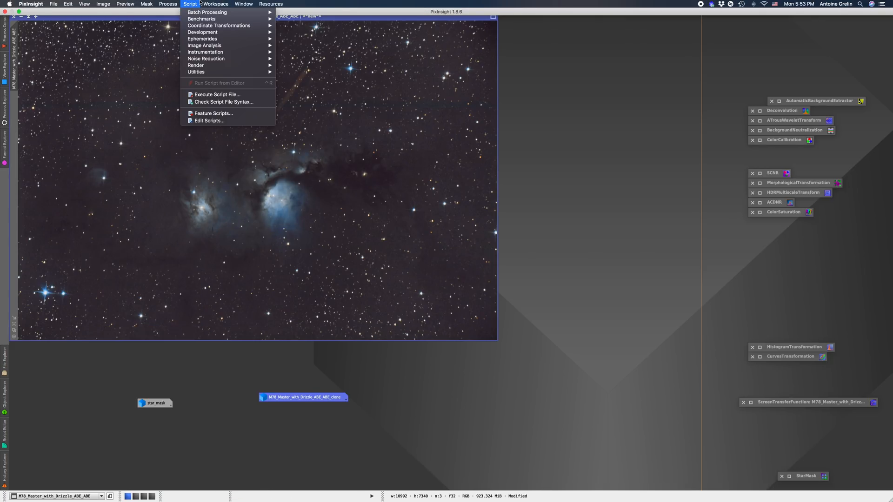
pyautogui.click(260, 107)
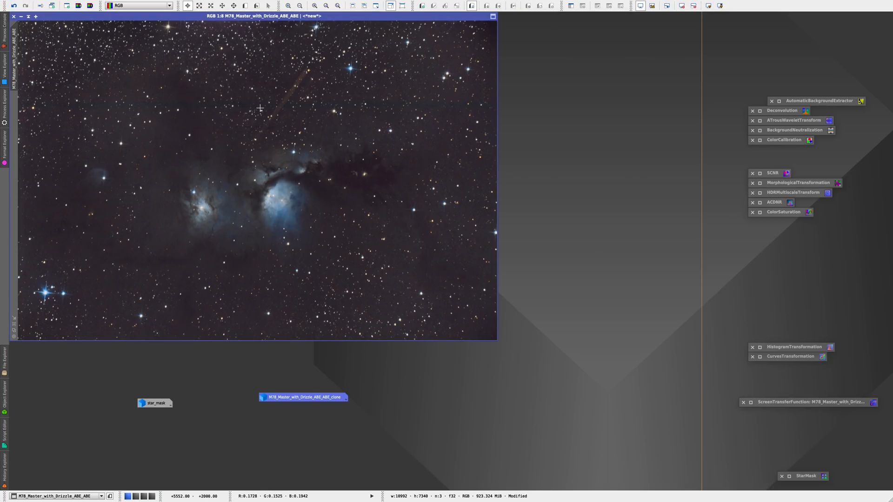
pyautogui.click(190, 3)
pyautogui.moveTo(200, 73)
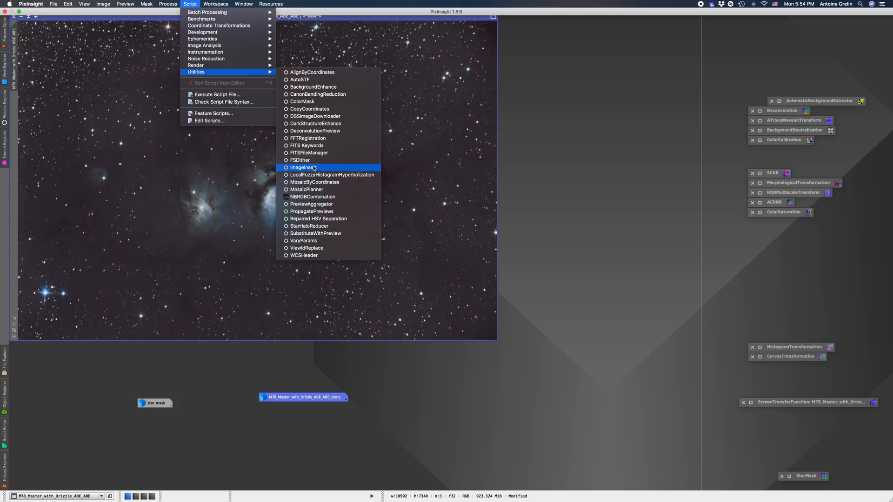
pyautogui.click(304, 123)
pyautogui.click(618, 210)
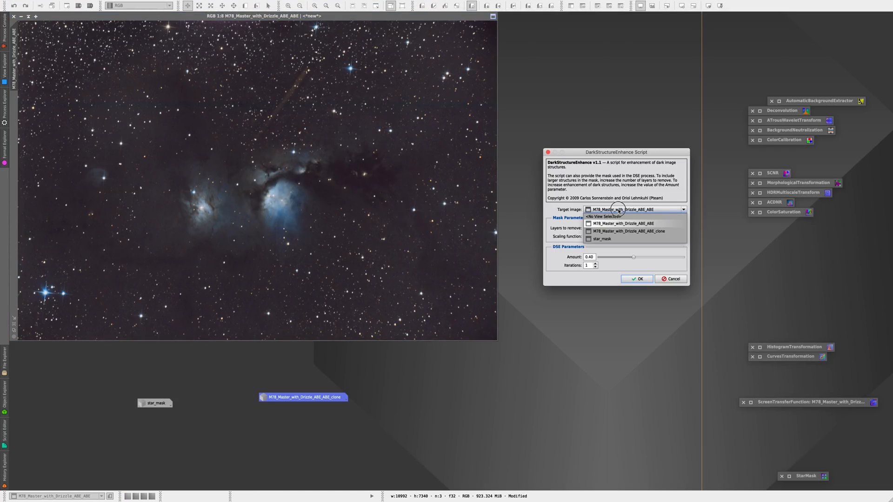
pyautogui.click(618, 211)
pyautogui.click(637, 279)
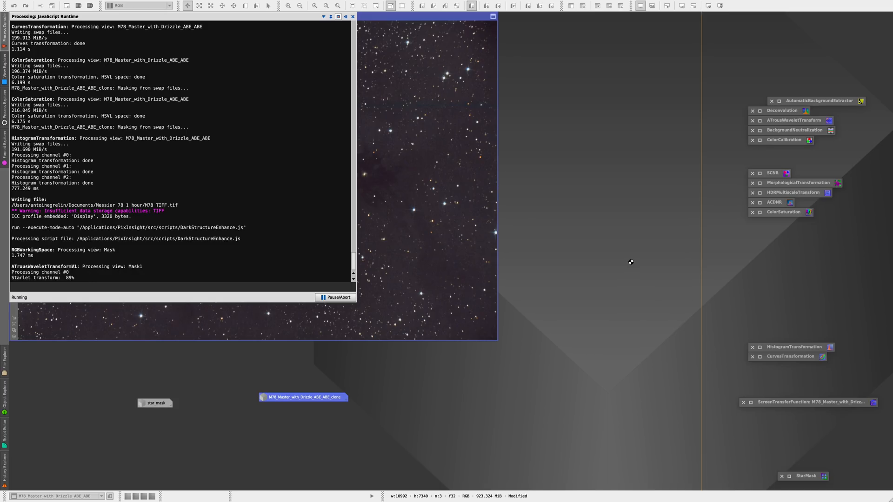
# Step: Undo and redo the DarkStructureEnhance script twice to compare the dark nebula structures before and after
pyautogui.rightClick(445, 228)
pyautogui.click(476, 233)
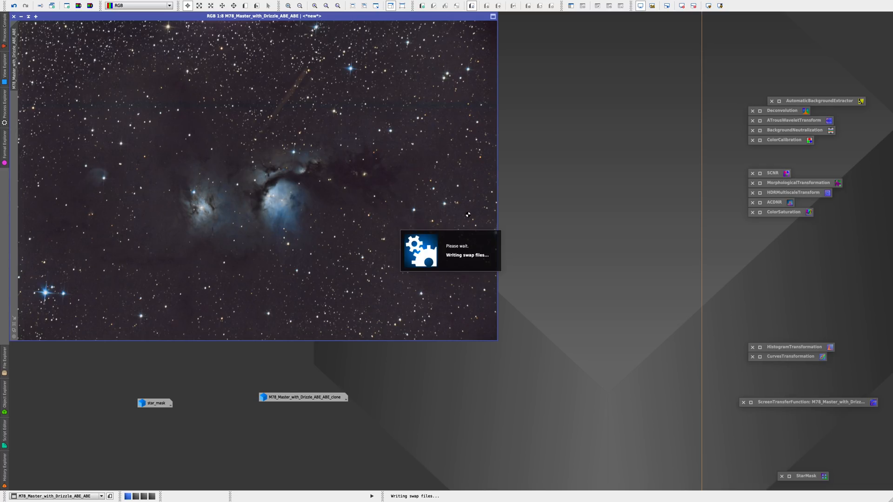
pyautogui.rightClick(441, 210)
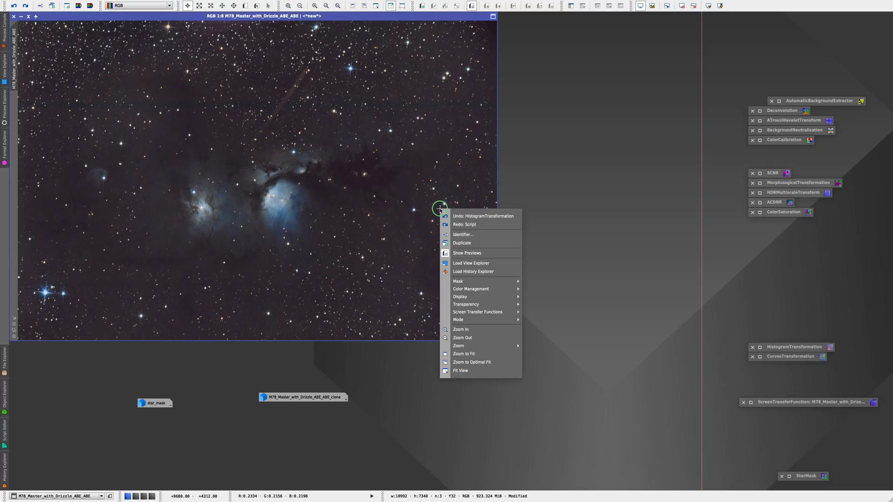
pyautogui.click(461, 224)
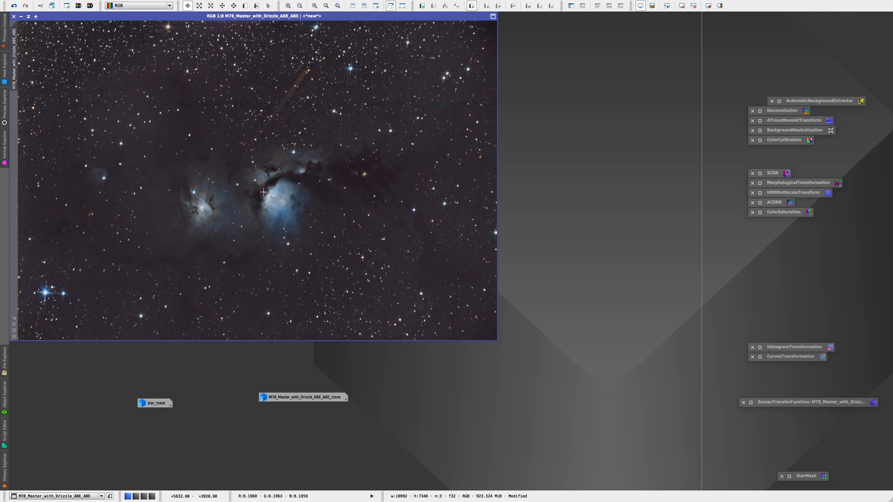
pyautogui.rightClick(400, 206)
pyautogui.click(420, 210)
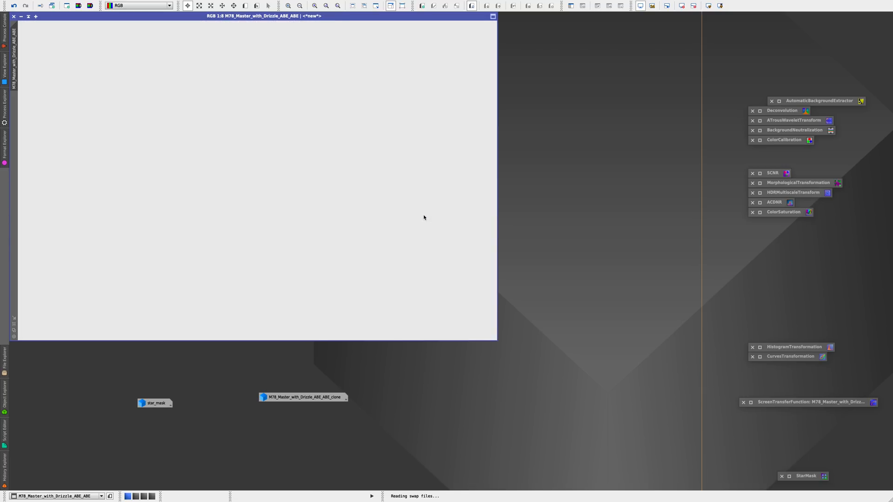
pyautogui.rightClick(425, 207)
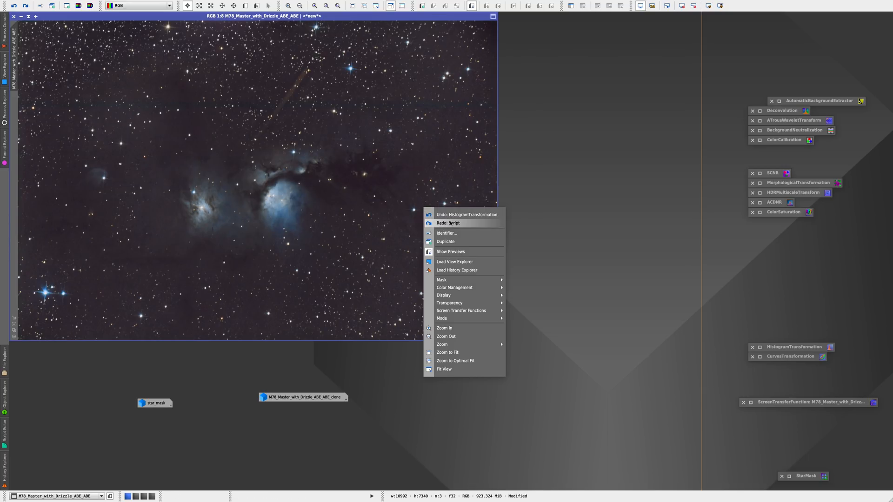
pyautogui.click(450, 223)
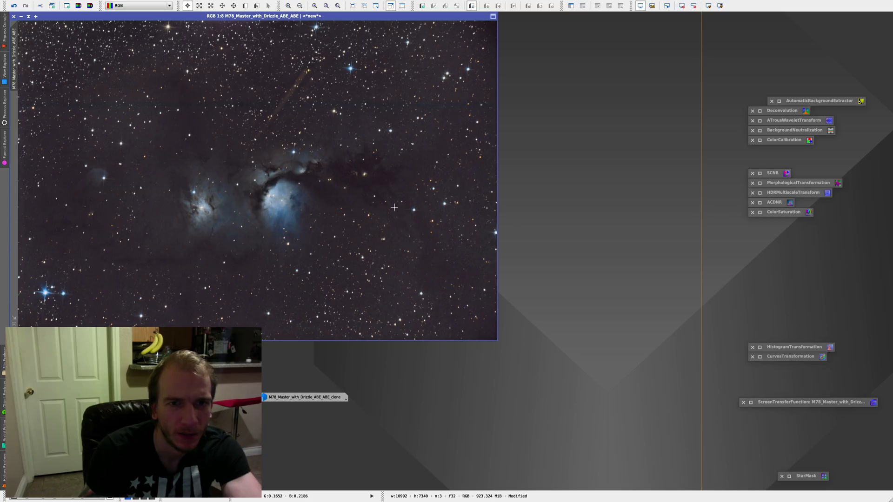
# Step: Save the enhanced M78 image as TIFF over the existing "M78 TIFF" file
pyautogui.click(54, 5)
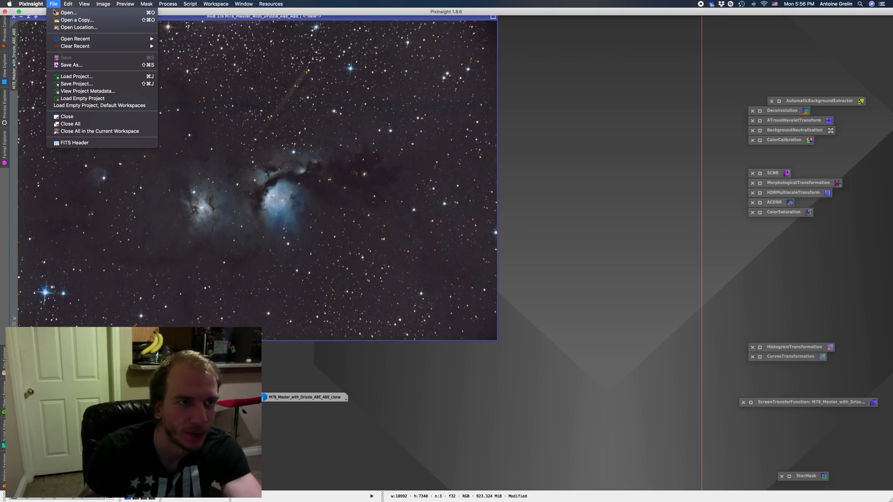
pyautogui.click(70, 65)
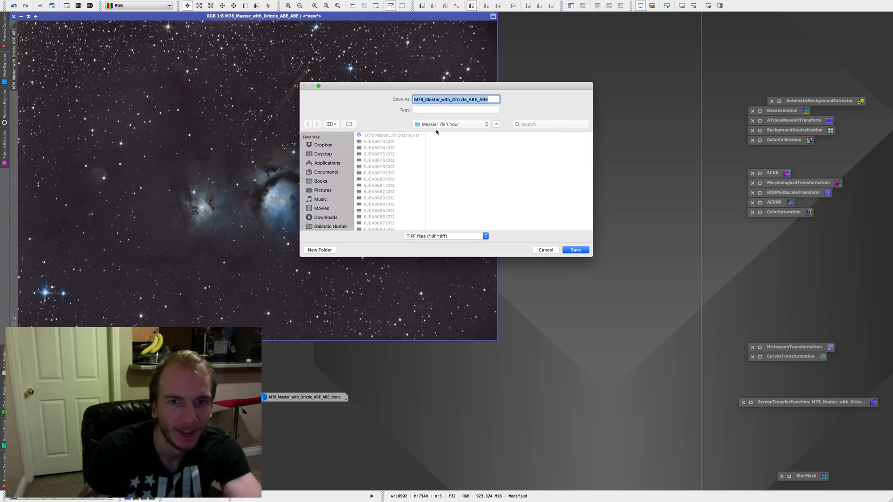
pyautogui.scroll(-5, 389, 153)
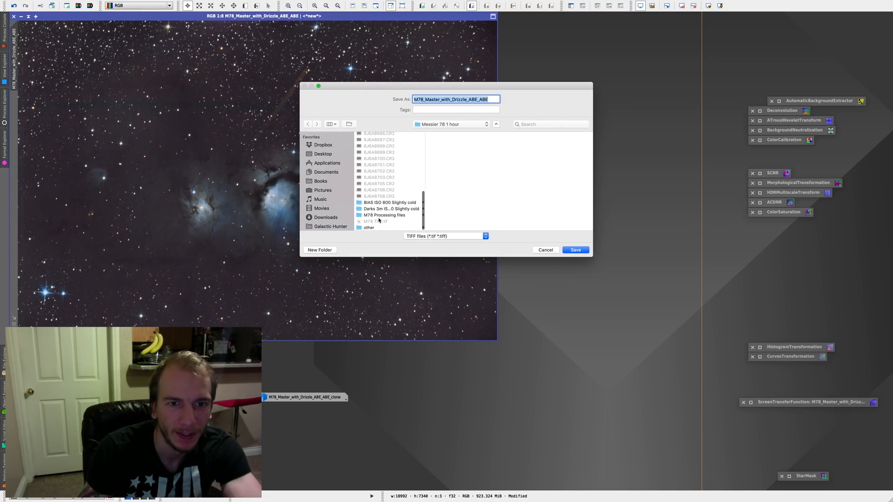
pyautogui.click(375, 221)
pyautogui.click(574, 249)
pyautogui.click(474, 257)
pyautogui.press('Return')
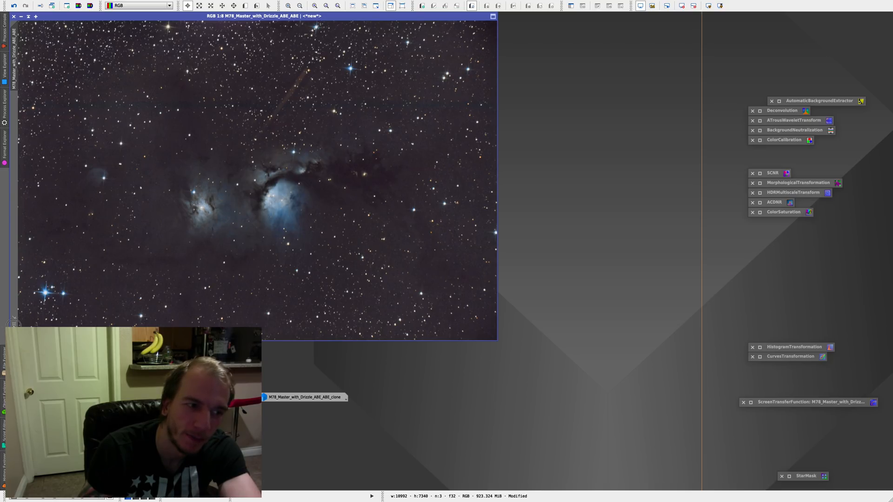
pyautogui.scroll(2, 281, 300)
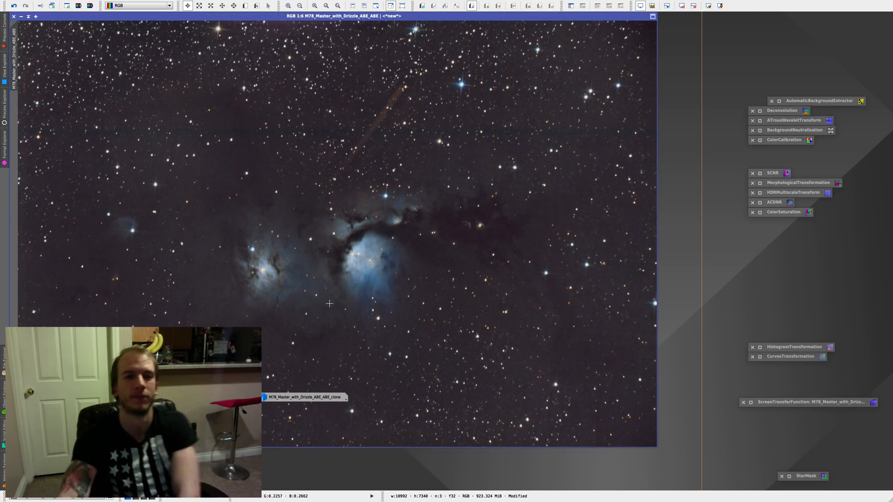